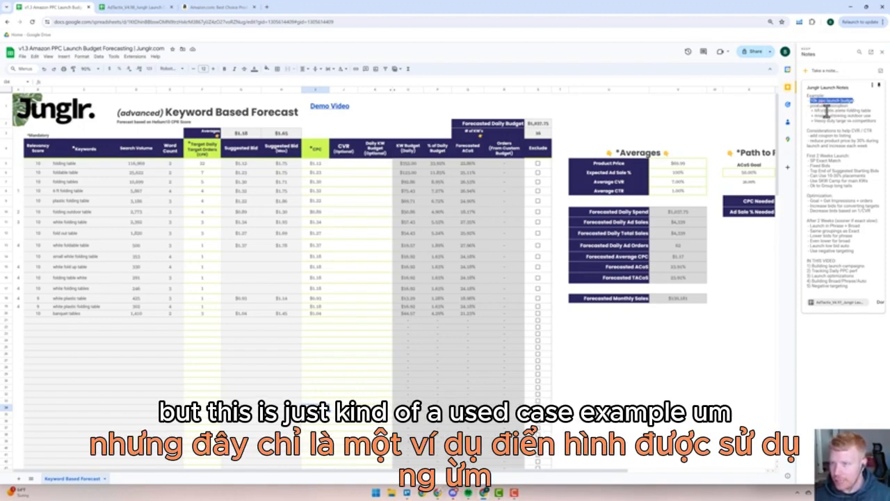
Review the example product description in the launch notes and the forecasted daily budget in the keyword forecast
left_click(822, 111)
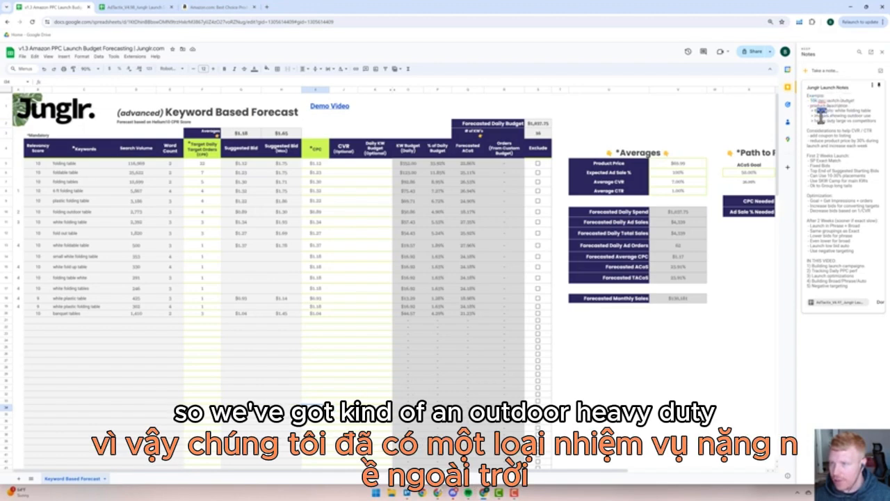
mouse_move(822, 117)
left_mouse_down()
mouse_move(860, 117)
mouse_move(828, 112)
left_mouse_up()
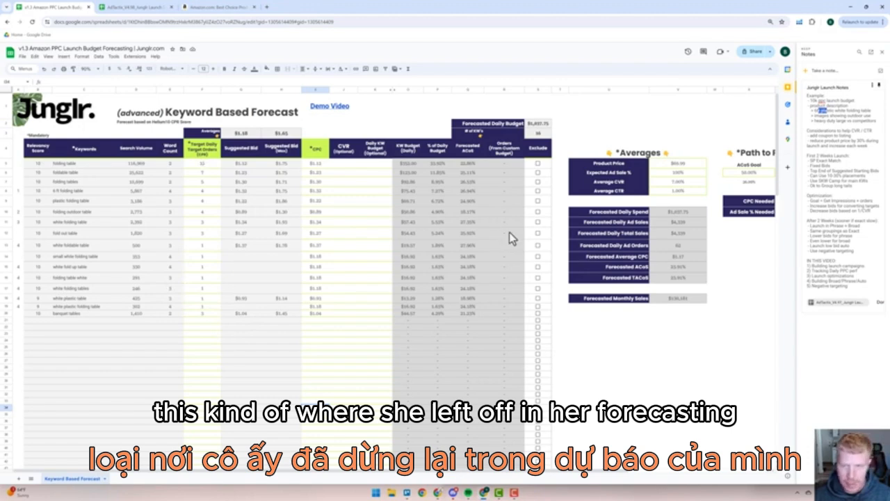
left_click(537, 124)
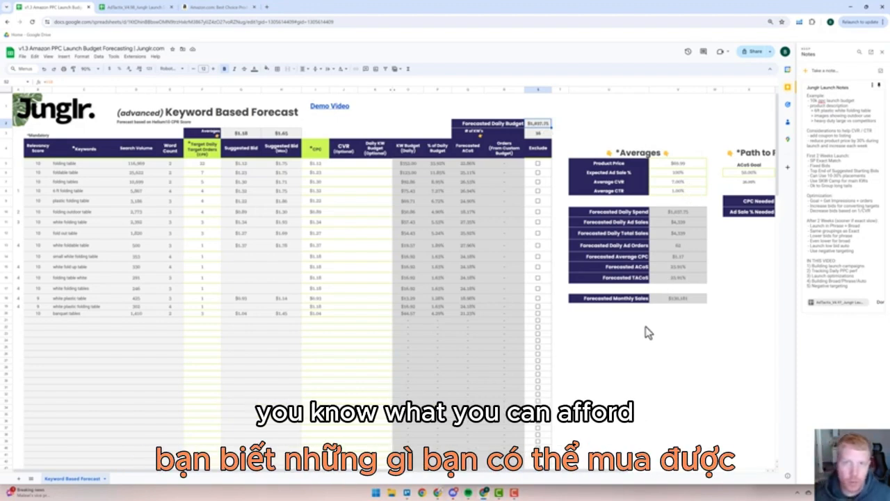
left_click(682, 313)
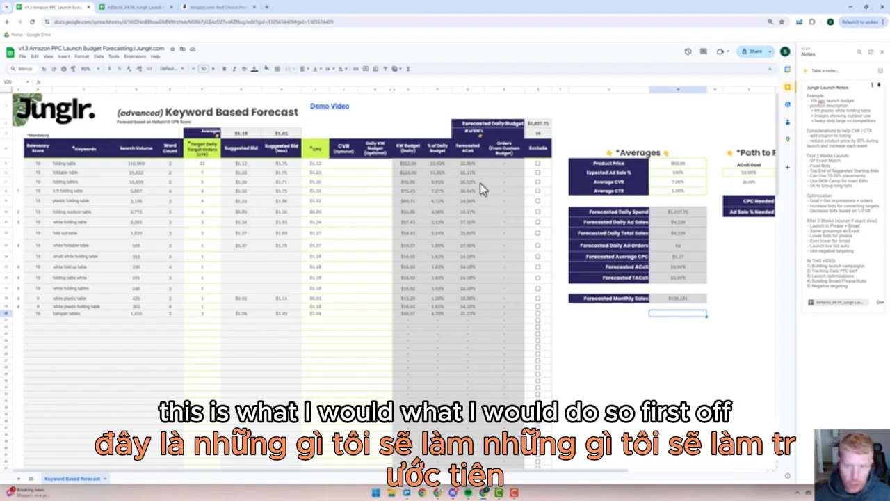
Exclude the keywords "folding table", "foldable table" and "folding tables" from the forecast
left_click(538, 163)
left_click(538, 173)
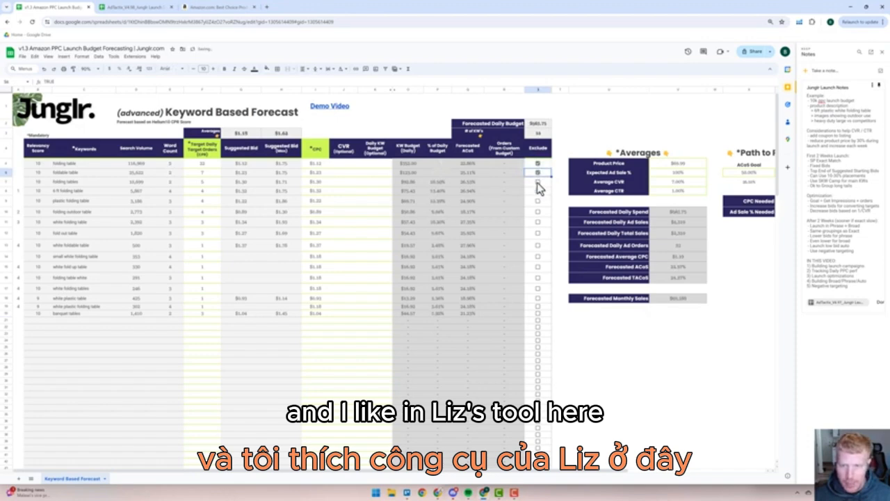
left_click(537, 182)
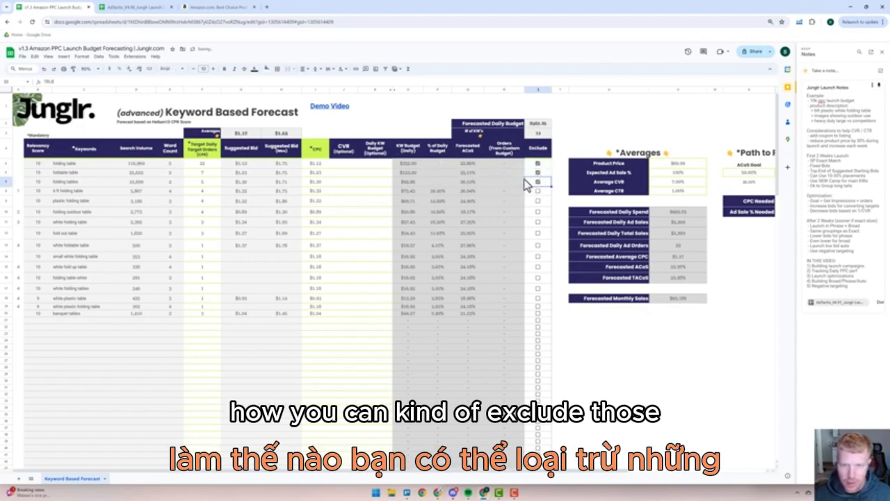
Examine the daily keyword budgets, CPC and target daily orders of the highest-volume keywords
left_click_drag(411, 164, 411, 185)
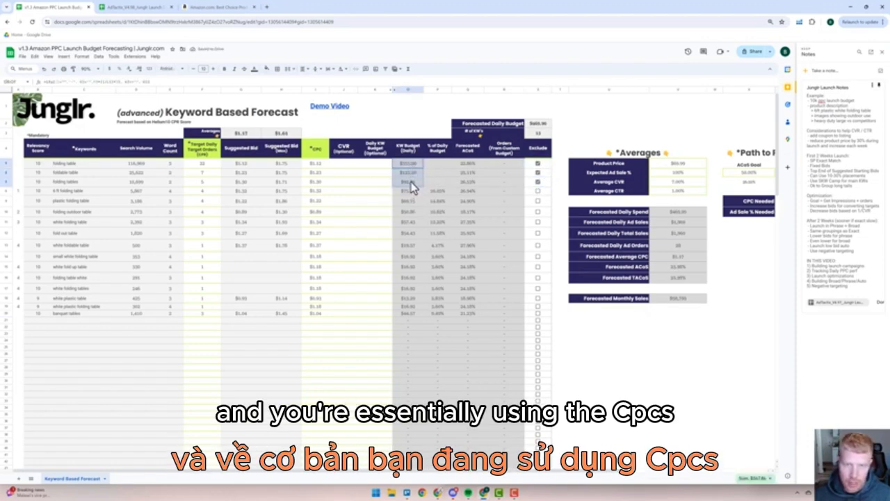
left_click(318, 165)
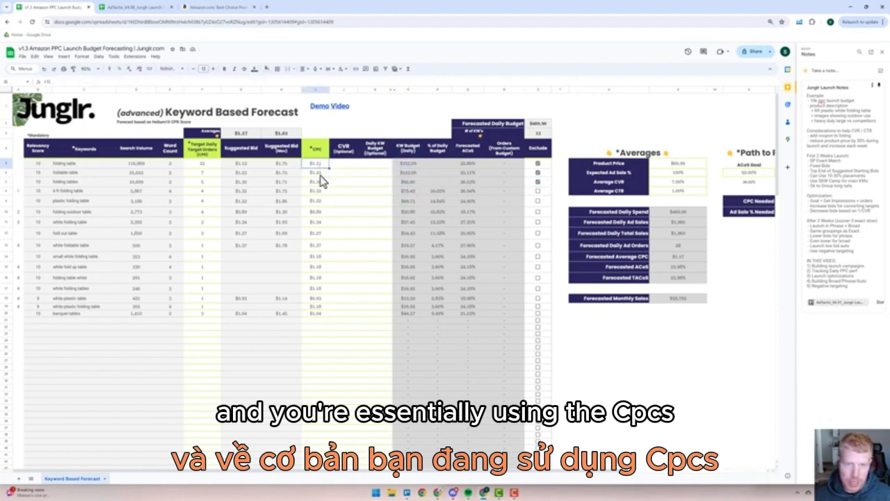
left_click_drag(199, 165, 205, 188)
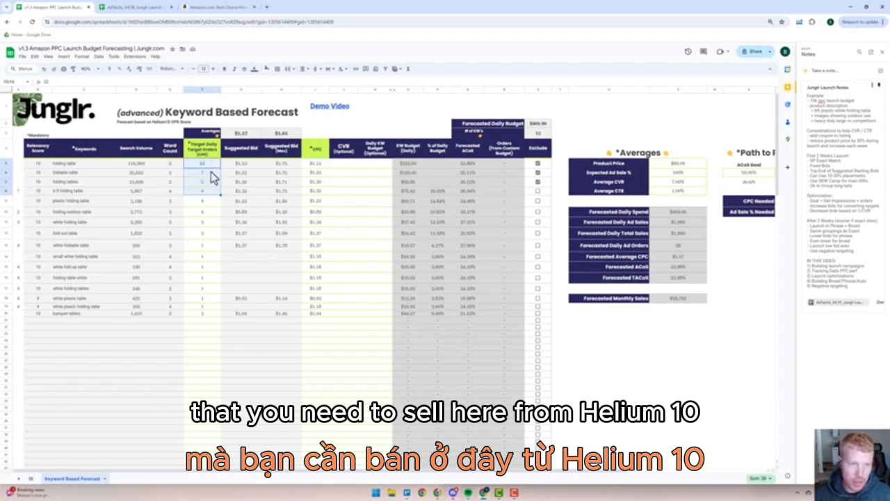
left_click_drag(410, 164, 409, 183)
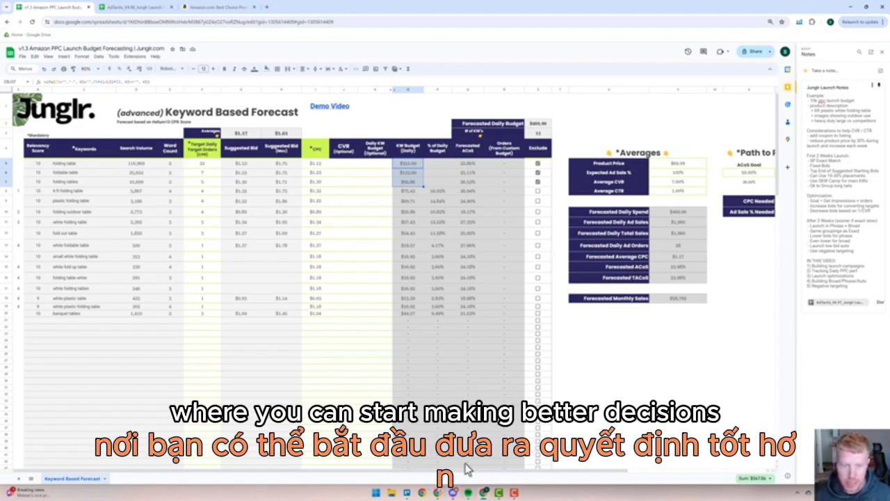
Exclude the keyword "plastic folding table" from the forecast, leaving "6 ft folding table" included
left_click(538, 202)
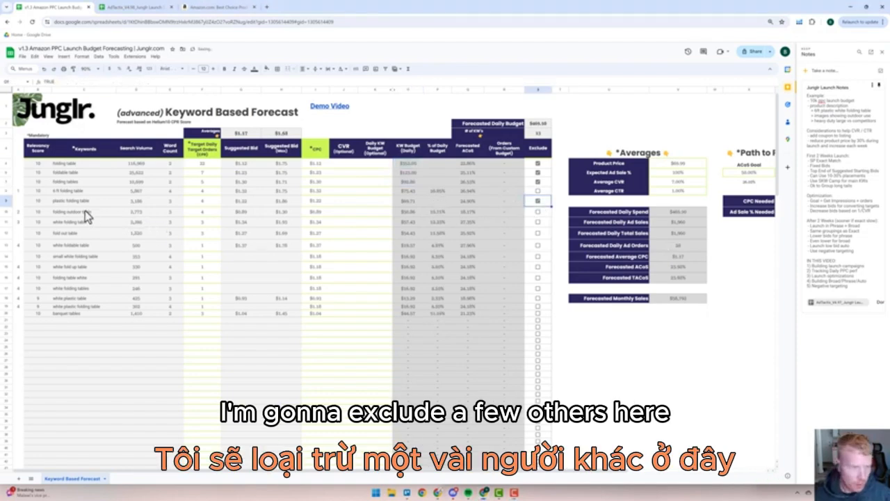
left_click(56, 191)
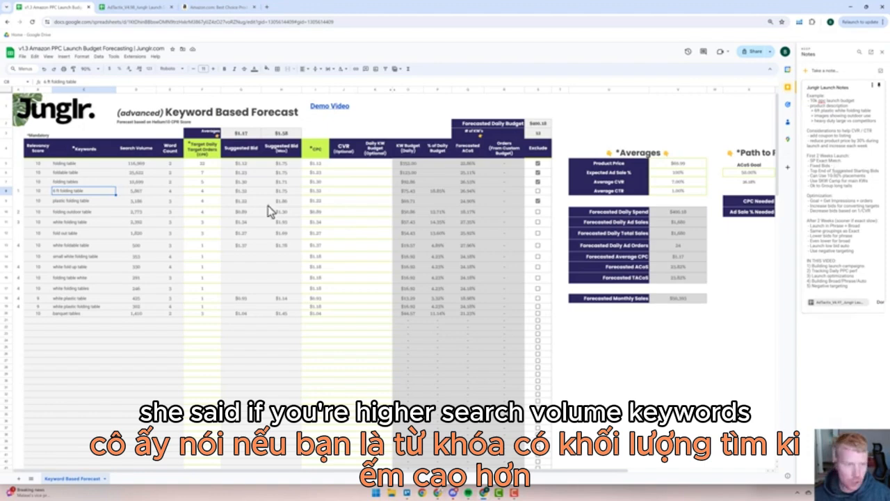
Compare the search volumes and target daily orders of the high-volume keywords with those of the lower-volume white table keywords
left_click_drag(133, 164, 134, 224)
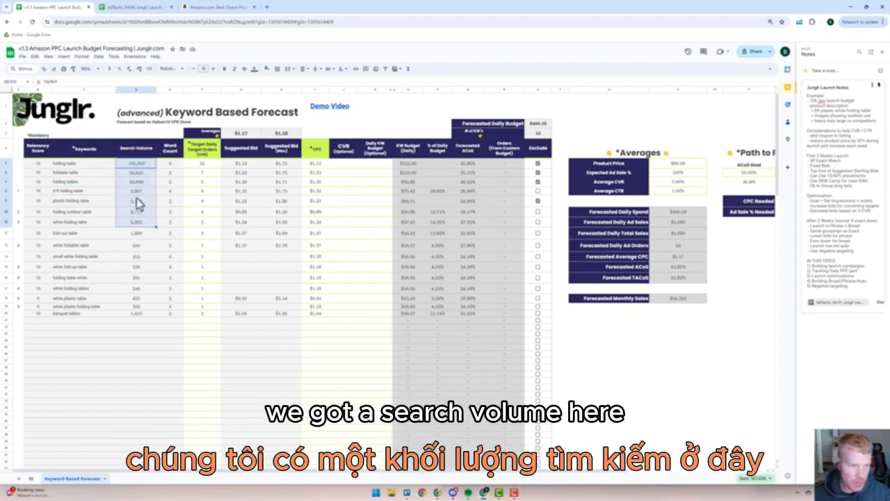
left_click(132, 165)
left_click(136, 173)
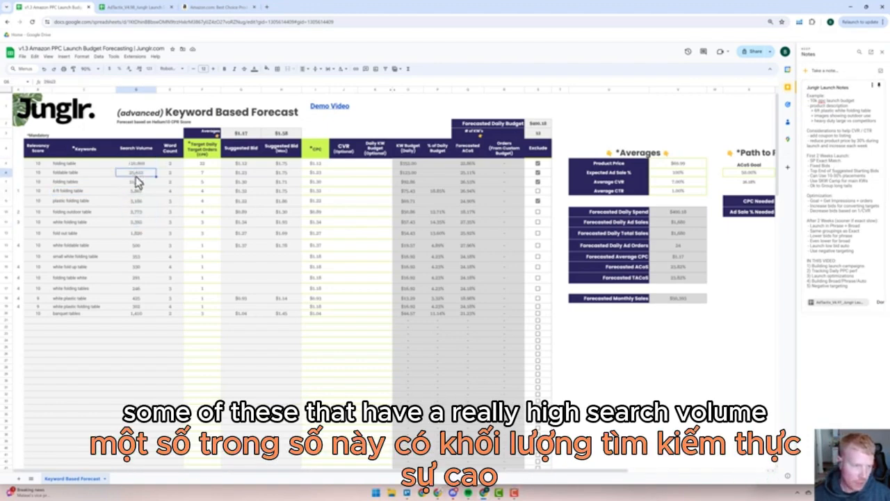
left_click(200, 165)
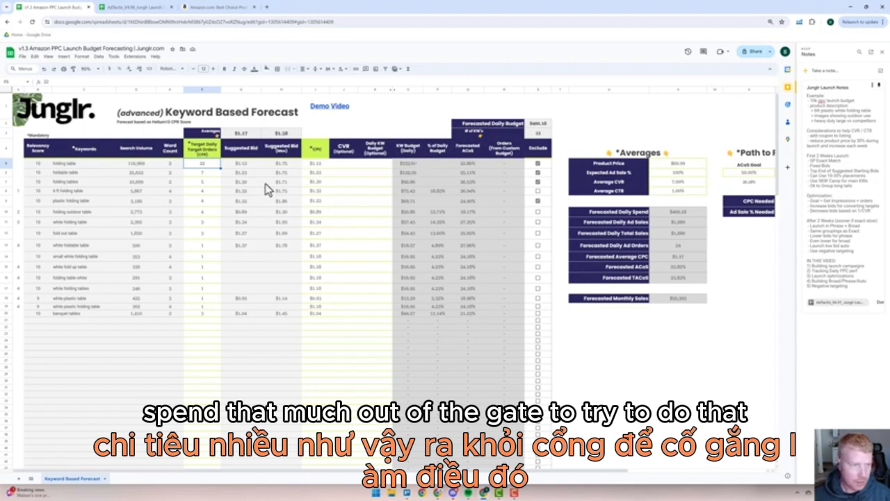
left_click_drag(200, 192, 204, 236)
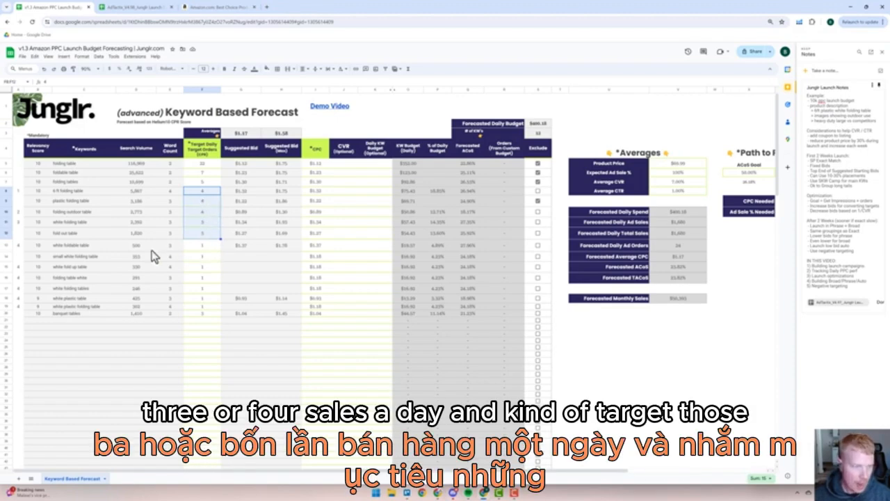
left_click(206, 247)
left_click_drag(140, 249, 142, 288)
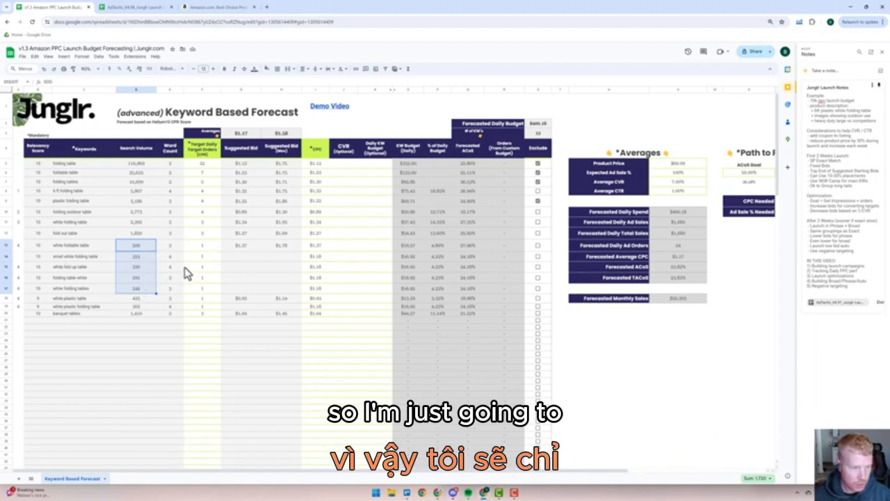
Exclude the keywords "small white folding table", "fold out table" and "banquet tables" to bring down the forecasted daily budget
left_click(108, 259)
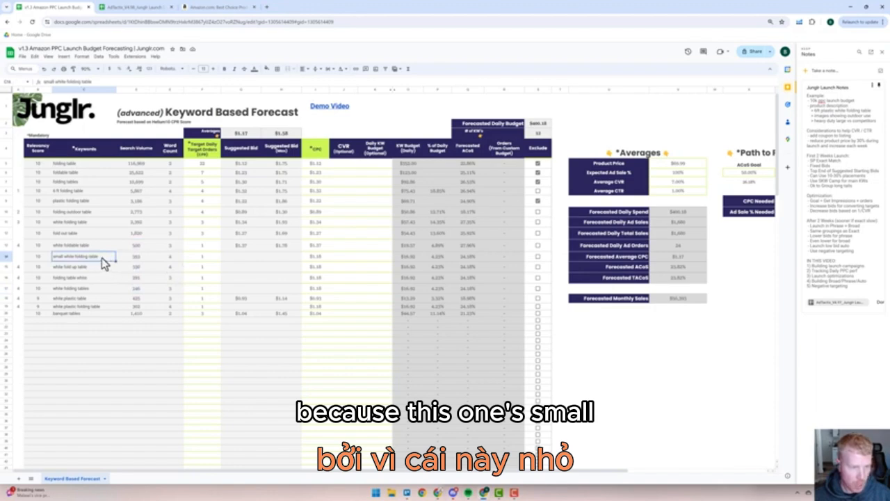
left_click(538, 256)
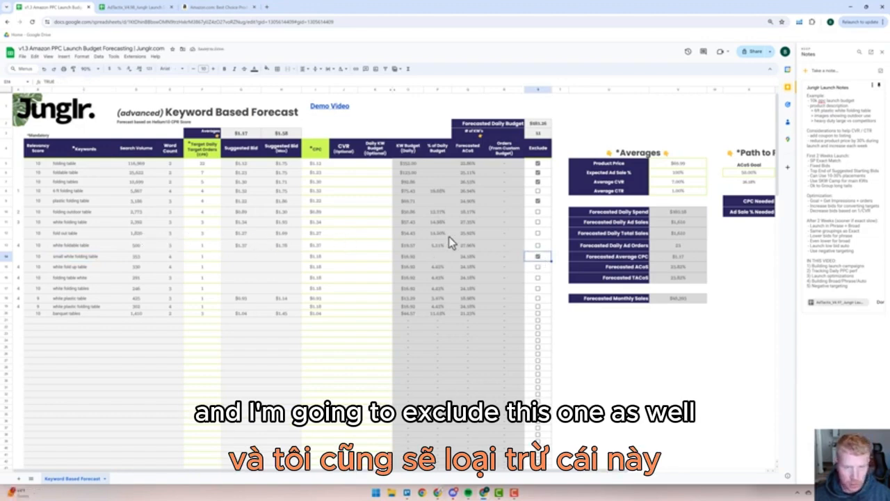
left_click(537, 233)
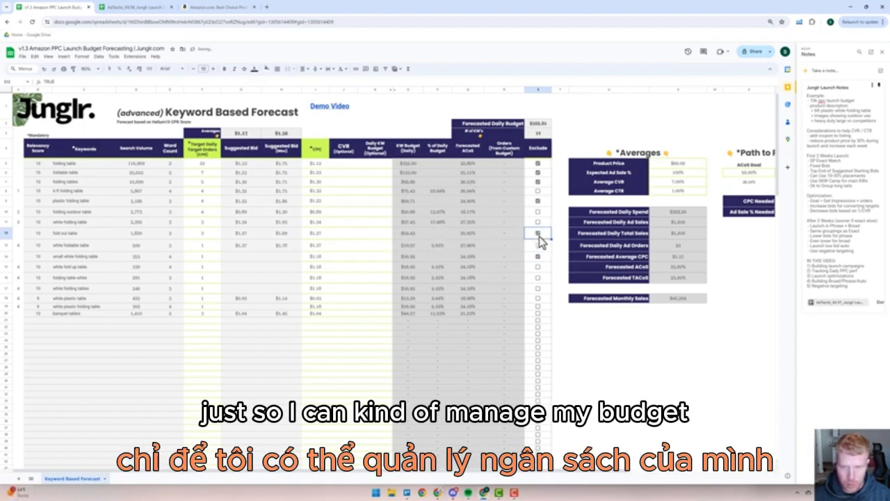
left_click(538, 124)
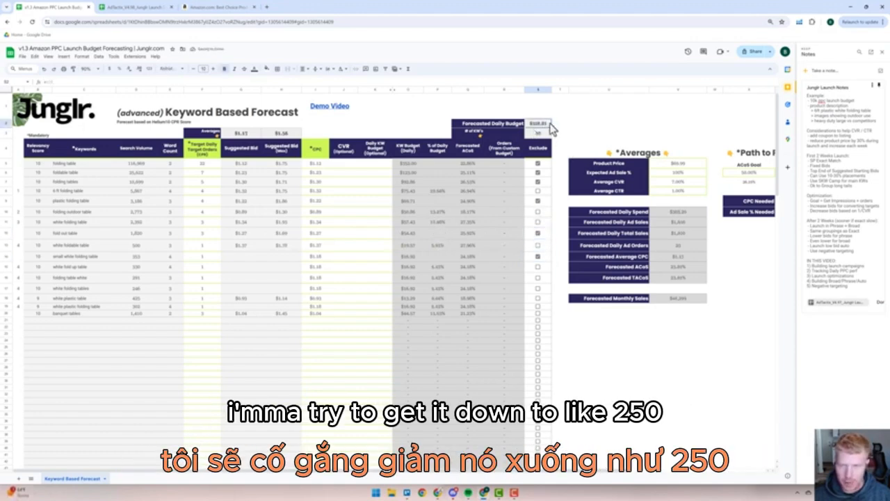
left_click(538, 313)
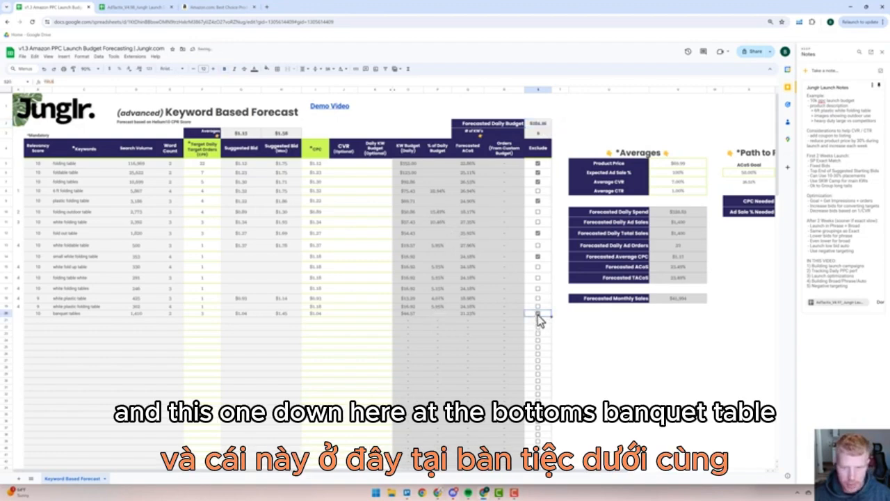
left_click(609, 320)
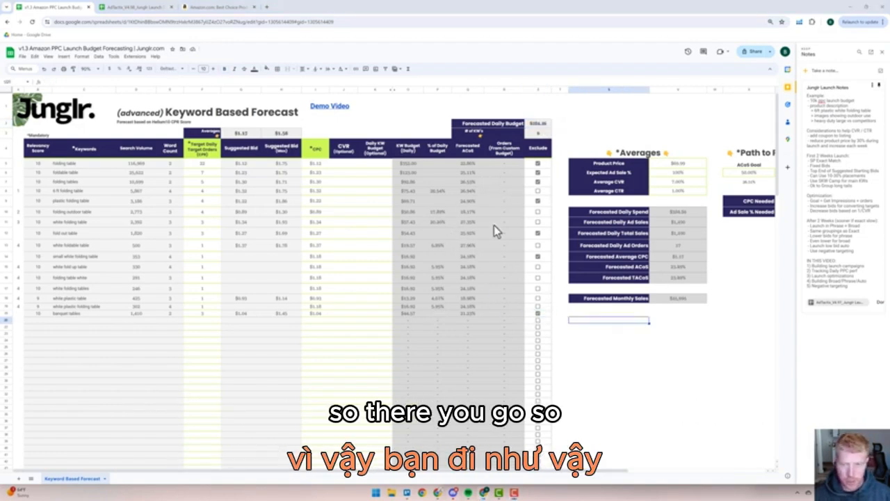
Review the white table keywords and the campaign group numbers beside the remaining keywords
left_click_drag(75, 269, 77, 301)
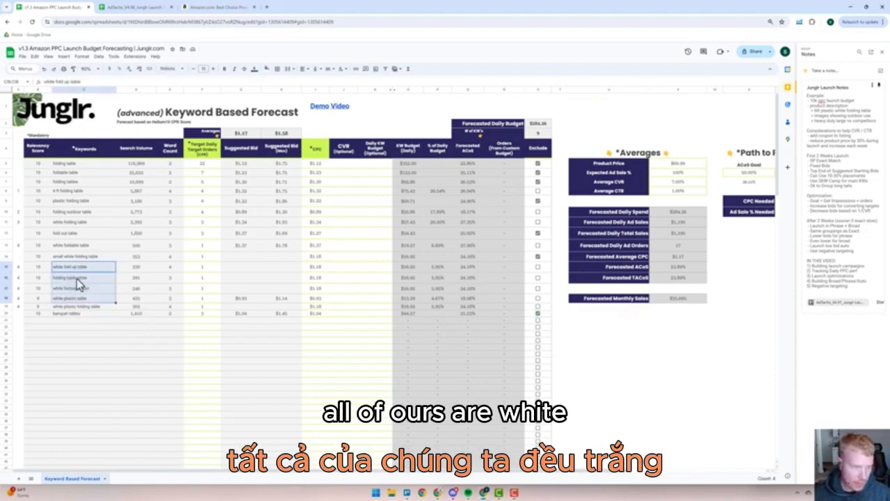
left_click(20, 191)
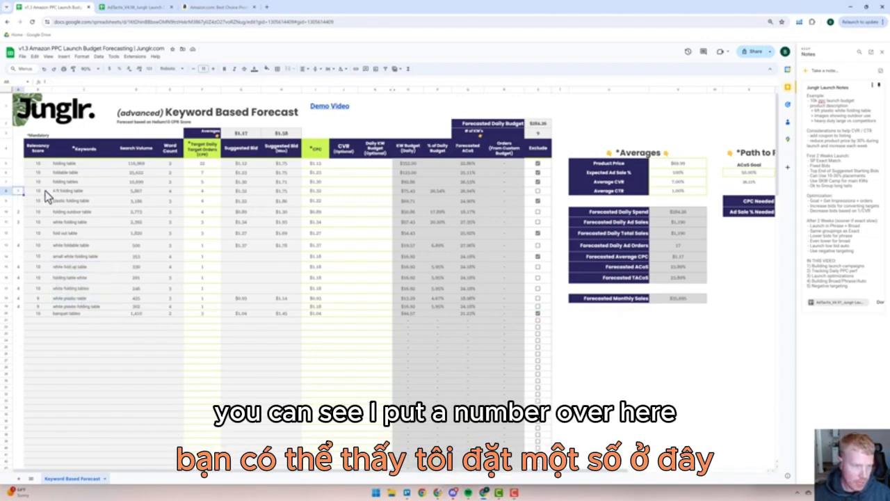
left_click(22, 223)
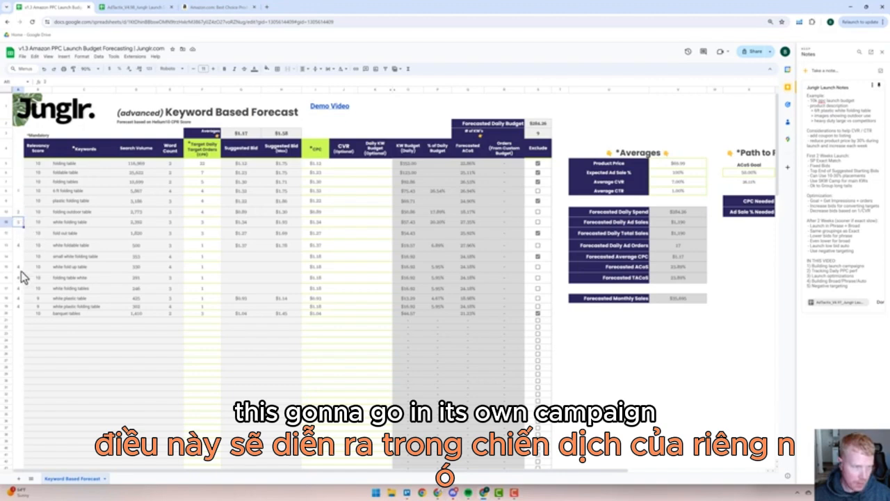
left_click(17, 246)
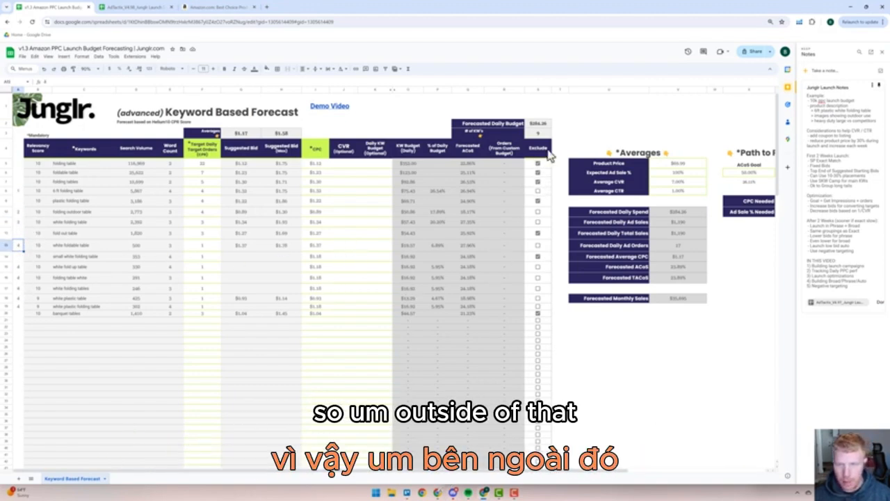
Check the forecasted monthly sales and daily budget against the target orders, CPCs and daily keyword budgets
left_click(602, 299)
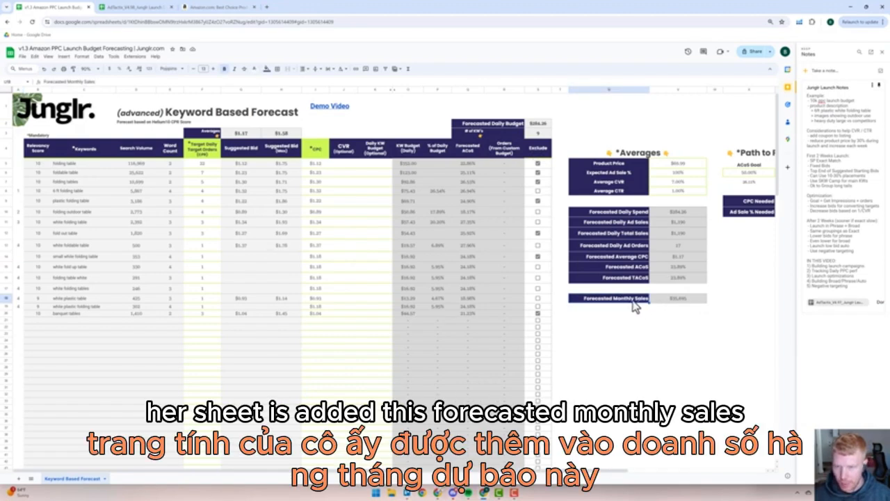
left_click(668, 299)
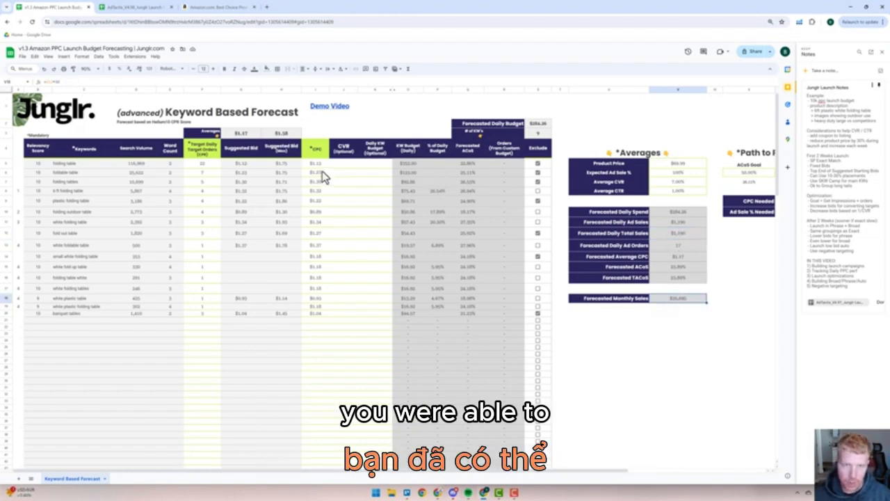
left_click_drag(200, 172, 211, 200)
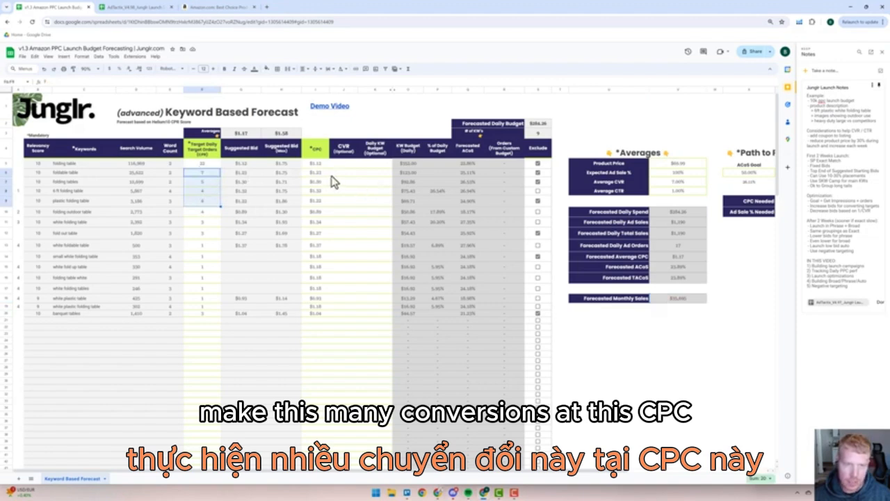
left_click_drag(315, 172, 319, 191)
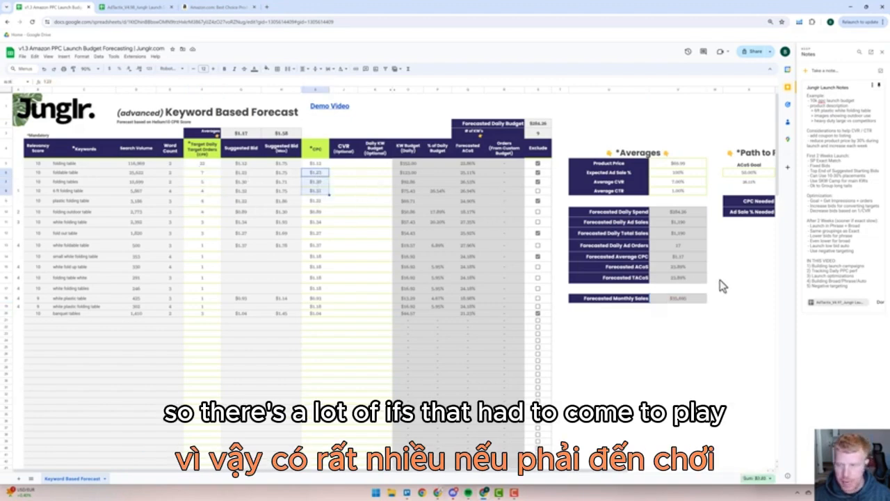
left_click(540, 125)
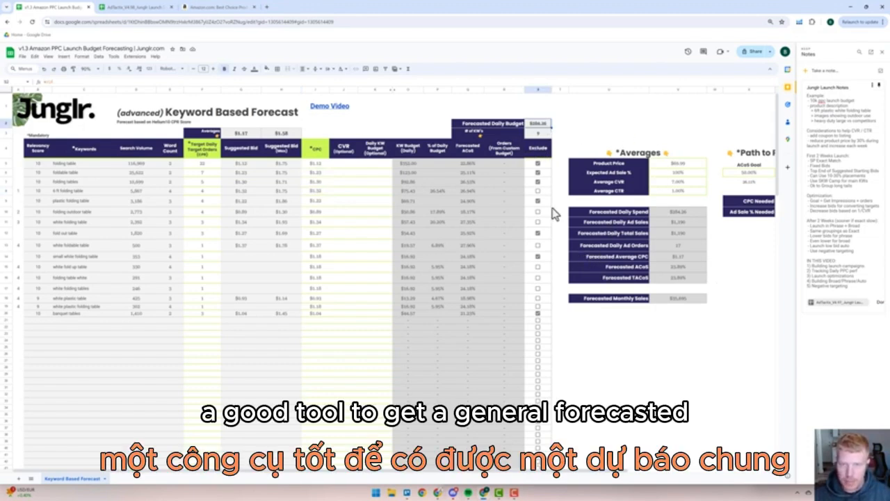
left_click_drag(404, 190, 412, 300)
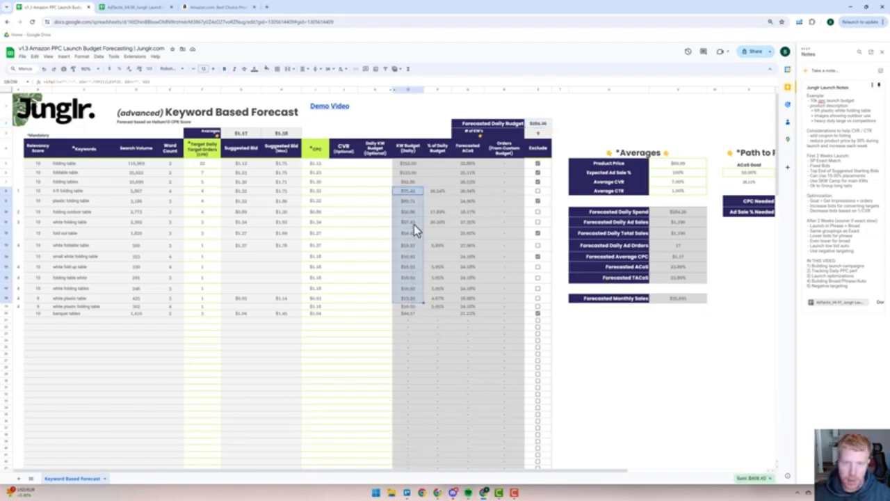
Switch to the AdTactix_V4.98_Junglr Launch Demo spreadsheet with the keyword research data
left_click(639, 333)
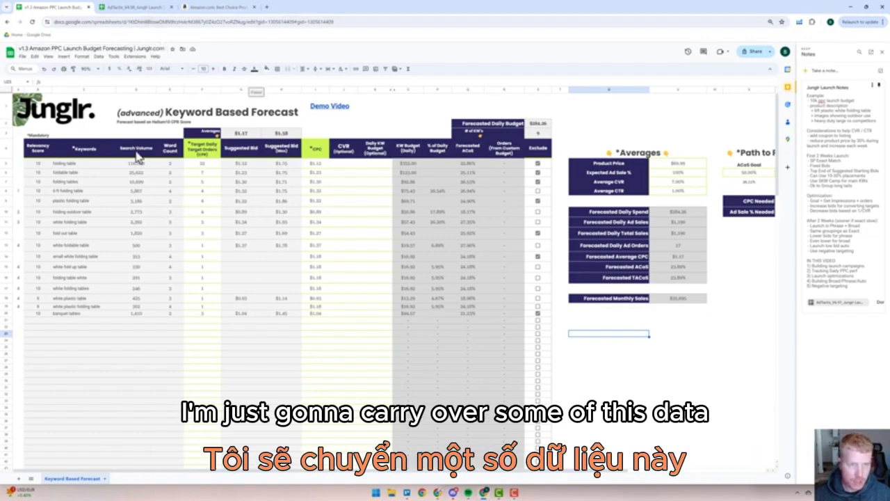
key("ctrl+Tab")
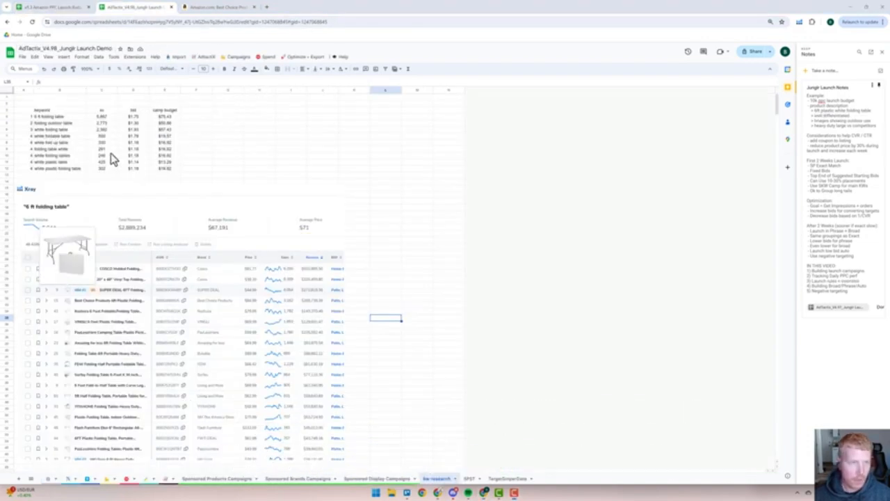
Review the keyword, search volume, bid and campaign budget columns of the selected launch keywords
left_click_drag(28, 117, 23, 174)
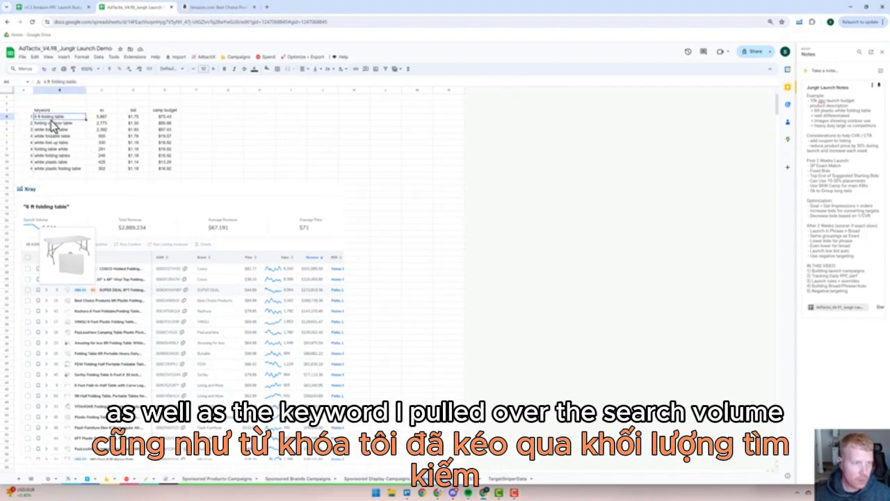
left_click_drag(101, 116, 138, 137)
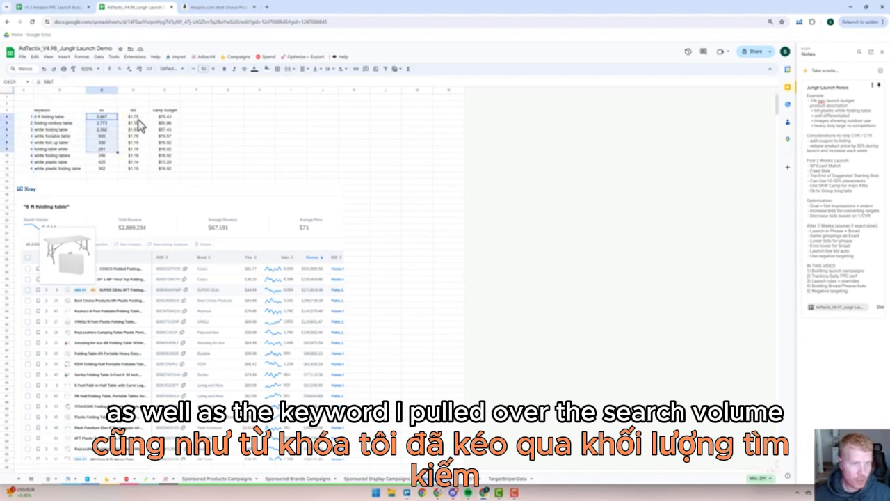
left_click(135, 117)
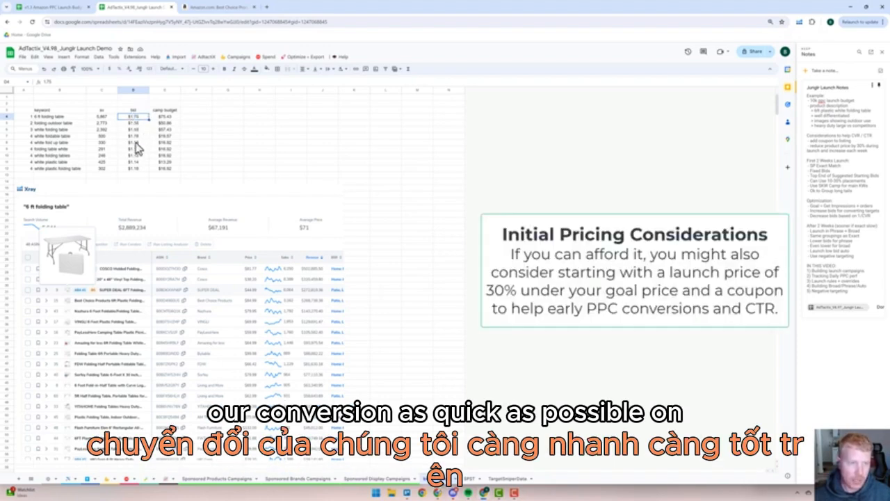
left_click(166, 117)
left_click(165, 168, "shift")
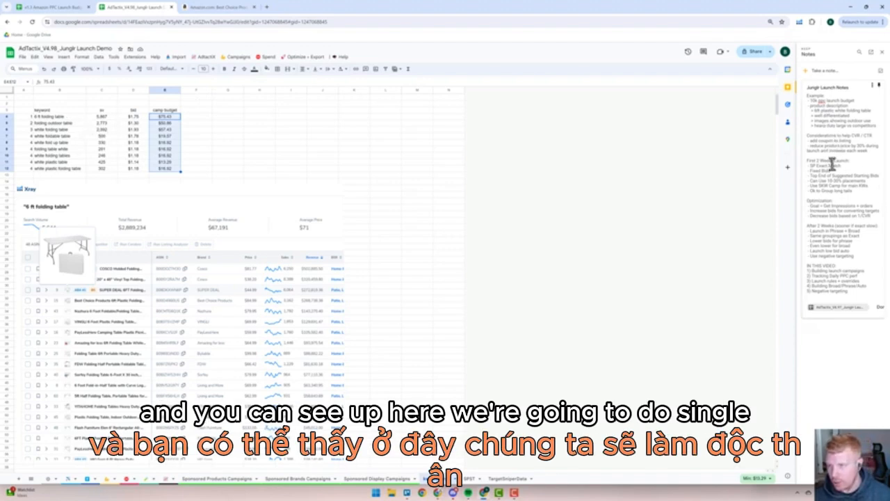
Review the first-two-weeks launch notes on exact match, placements and SKW campaigns, along with the search volumes of the group 4 keywords
left_click_drag(810, 165, 838, 166)
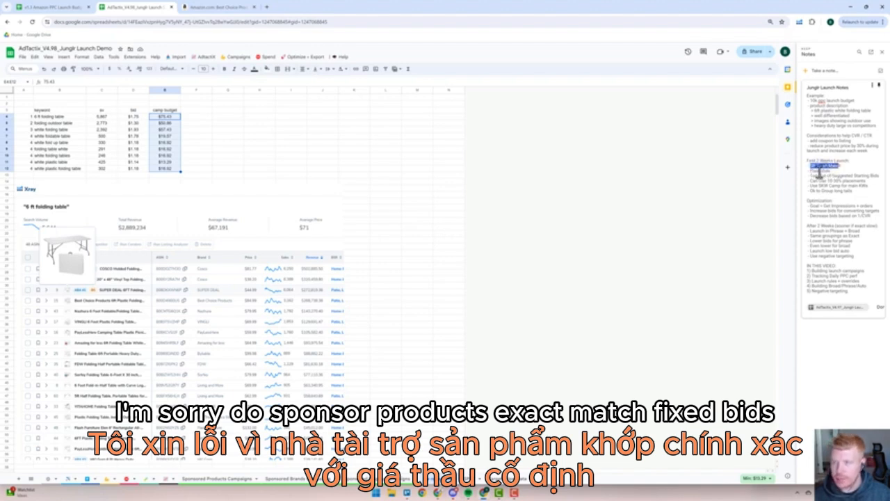
left_click(829, 173)
mouse_move(831, 176)
left_mouse_down()
mouse_move(861, 176)
mouse_move(835, 181)
mouse_move(845, 182)
left_mouse_up()
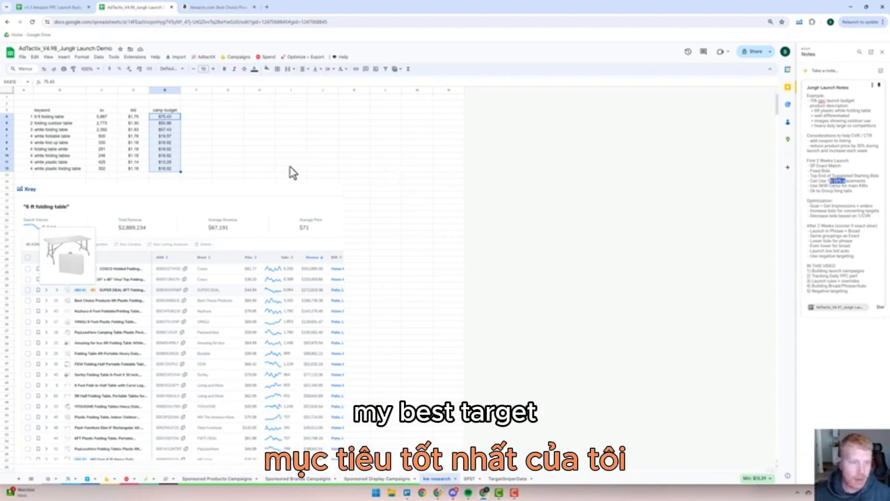
left_click_drag(817, 186, 847, 186)
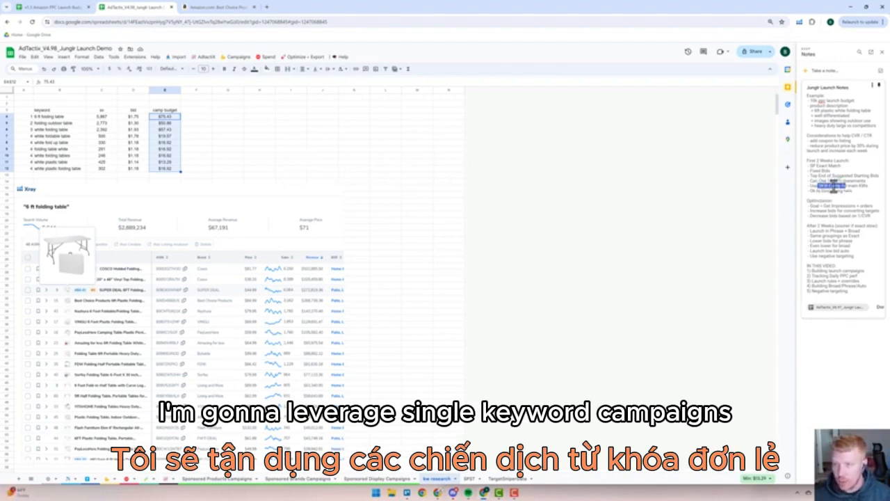
left_click_drag(110, 117, 109, 168)
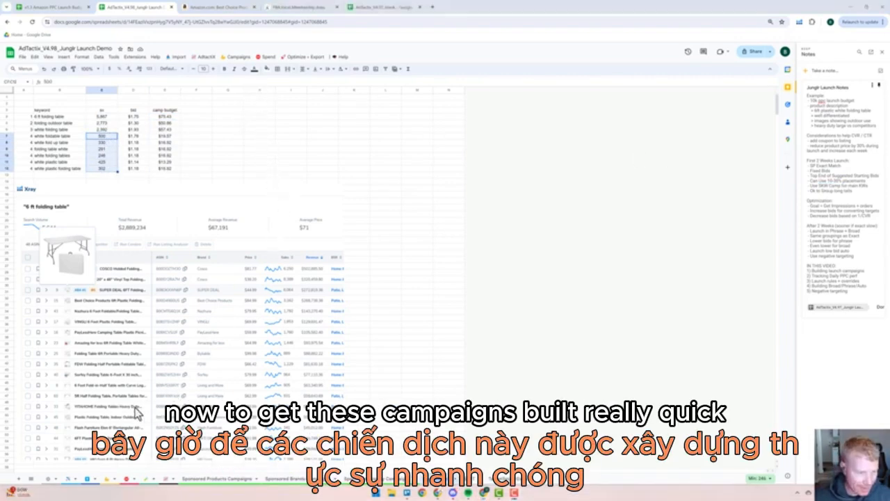
Enable SKW Mode for campaigns in the Campaign Builder Naming Tool settings
left_click(48, 479)
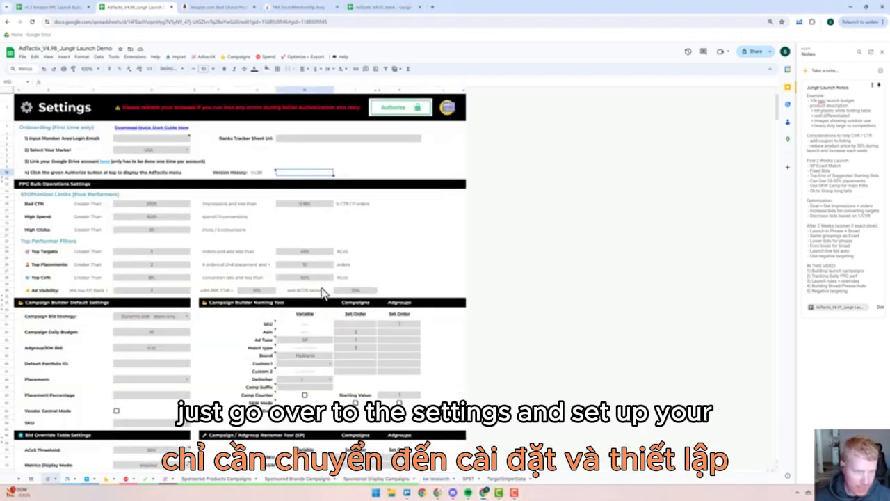
left_click(237, 311)
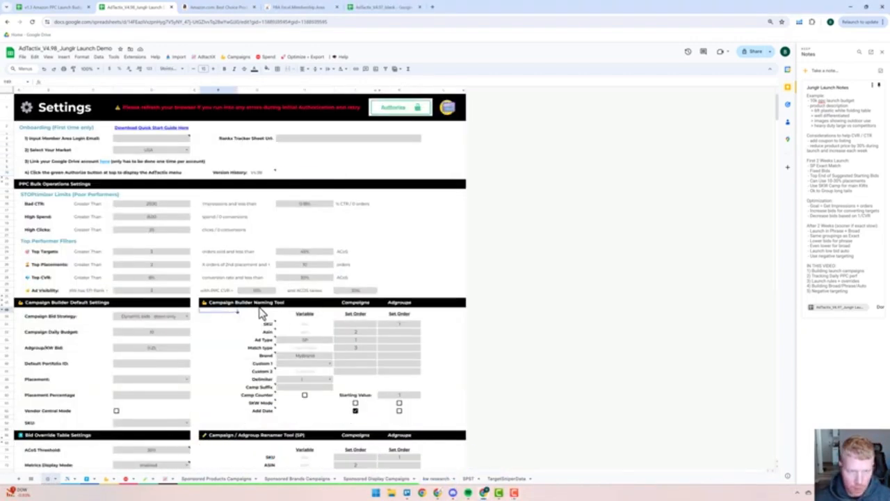
left_click(356, 340)
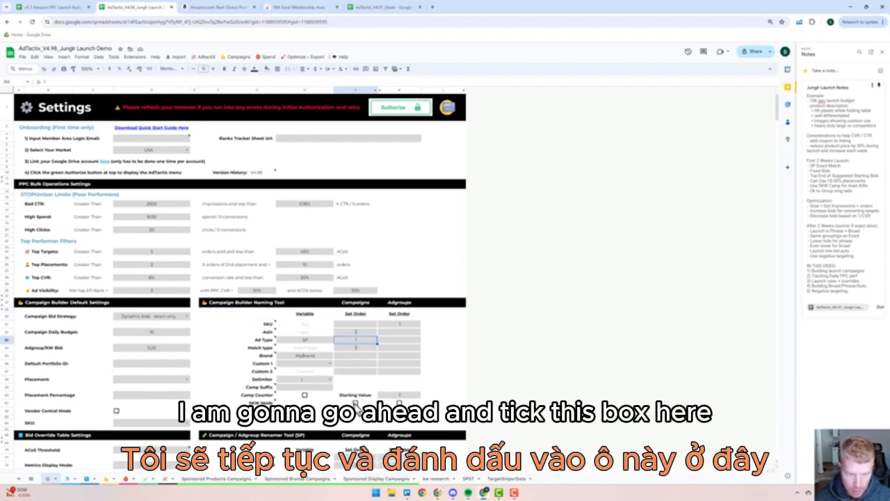
left_click(355, 404)
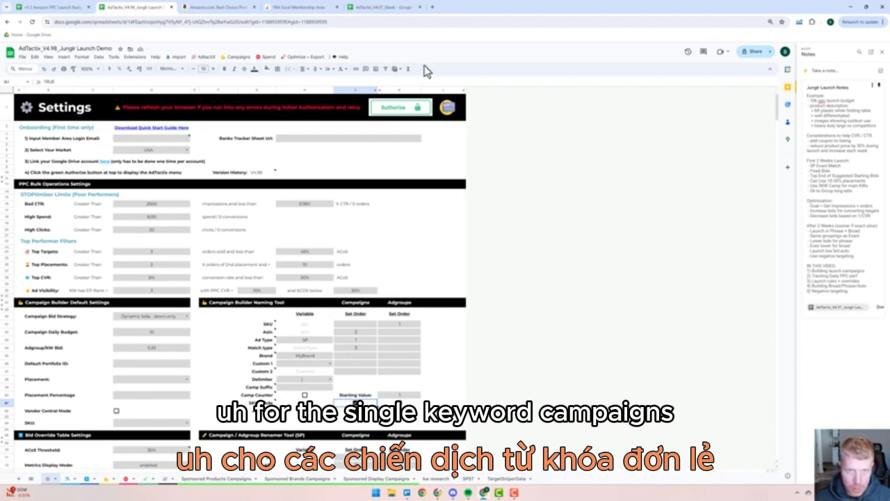
Create four Sponsored Products Exact campaigns in the Campaign Builder
left_click(106, 478)
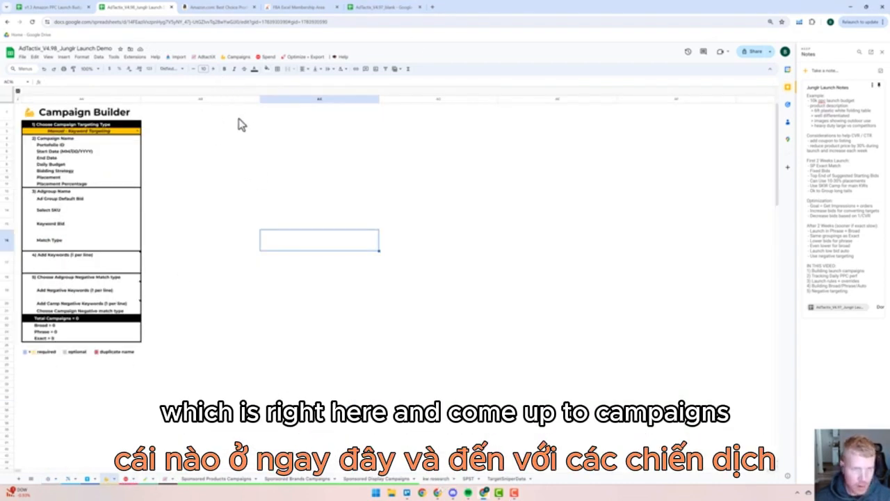
left_click(239, 57)
mouse_move(245, 78)
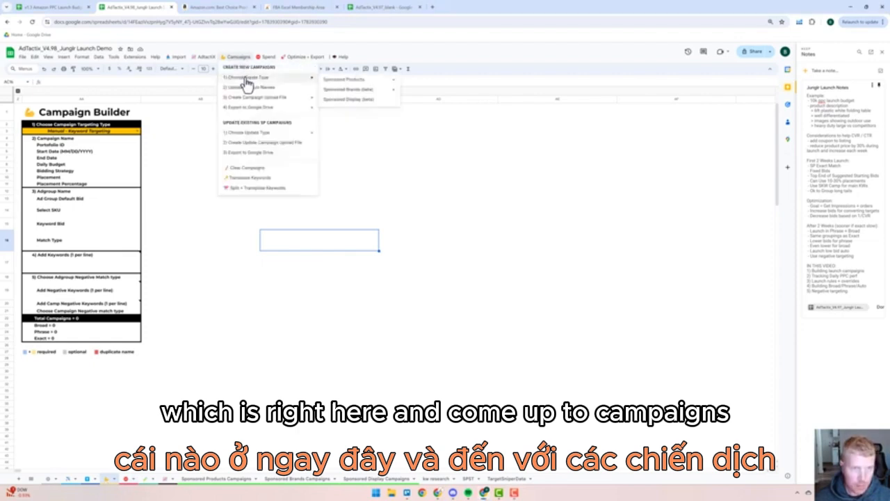
mouse_move(340, 81)
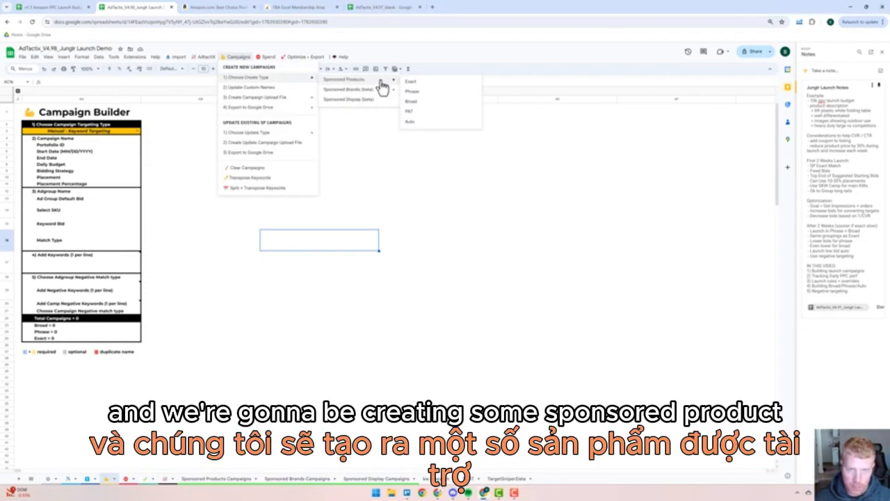
left_click(411, 81)
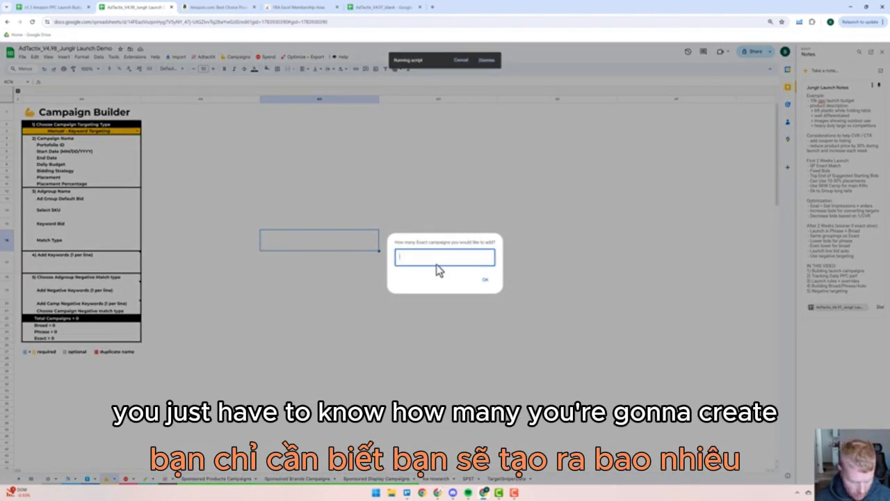
type("4")
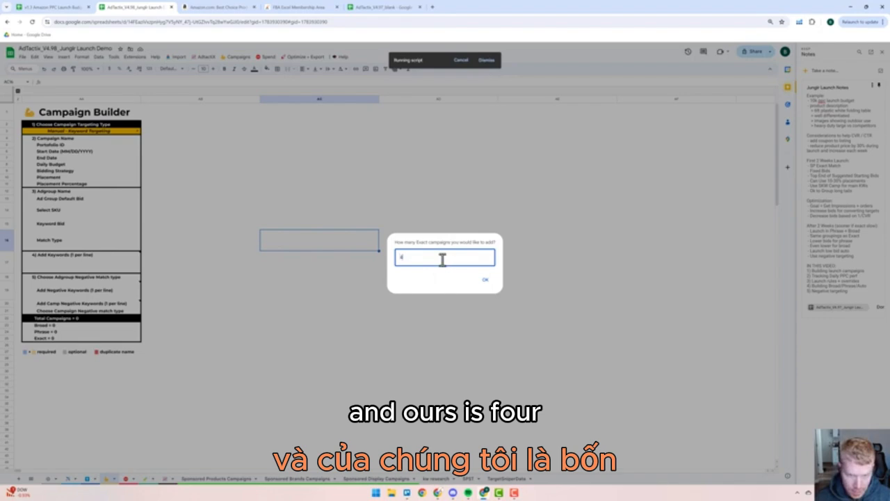
left_click(484, 284)
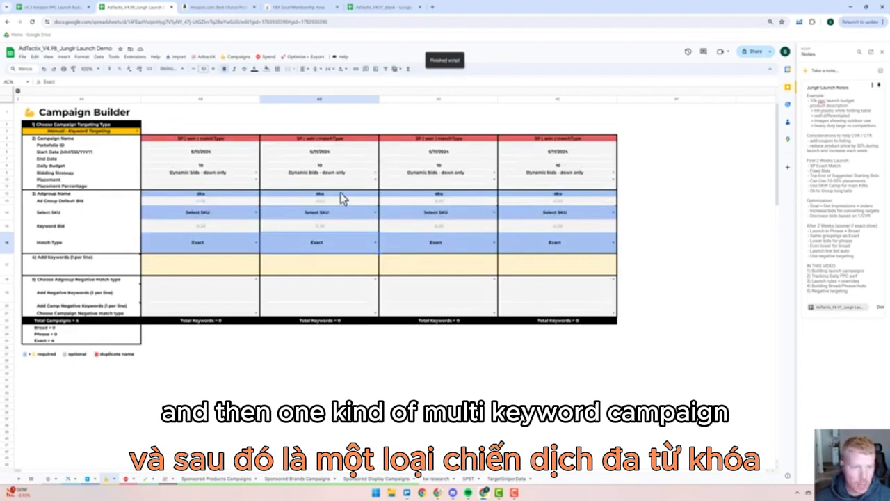
Check the SKU and ASIN listed for the new product in the Product Center settings
left_click(216, 214)
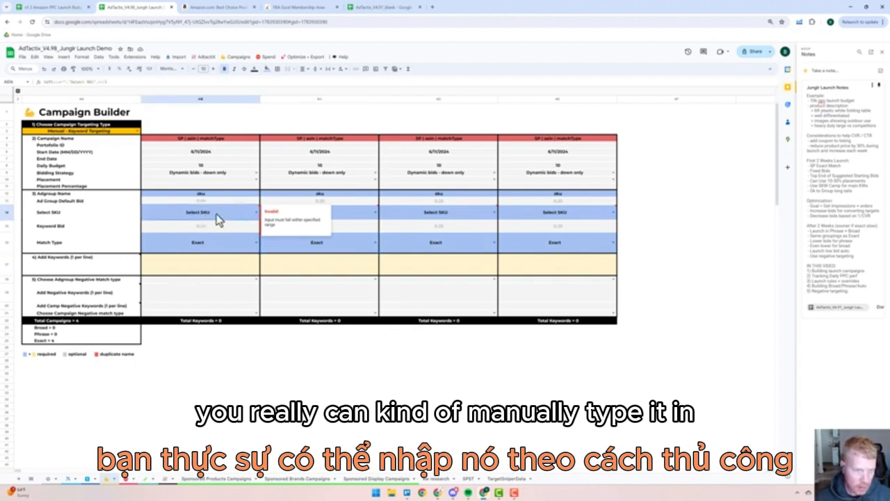
left_click(50, 479)
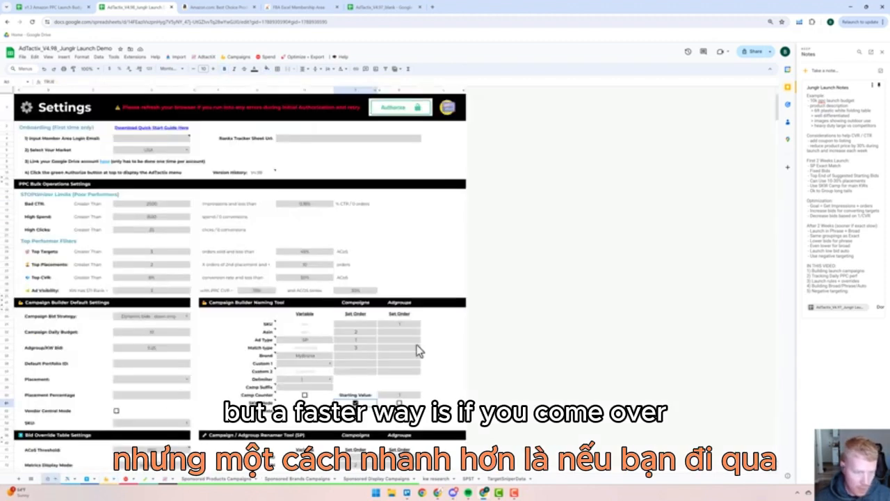
scroll(432, 310, "down", 5)
scroll(433, 309, "down", 3)
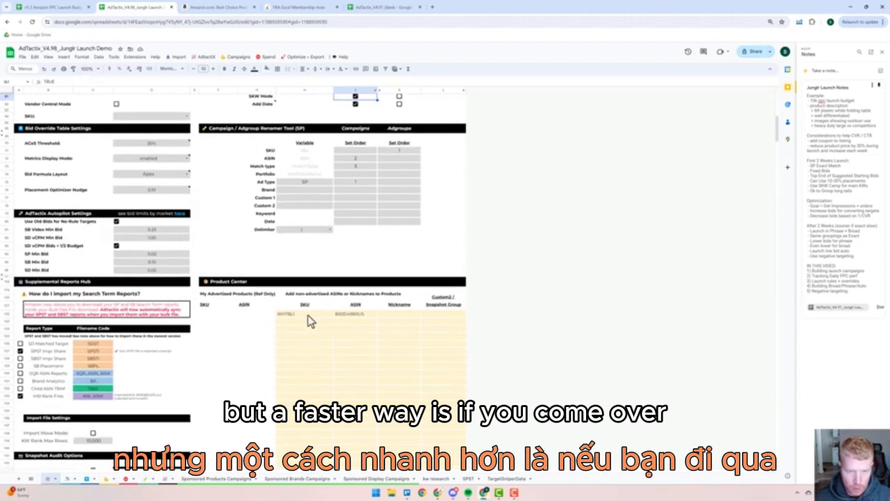
left_click(308, 316)
left_click(356, 317)
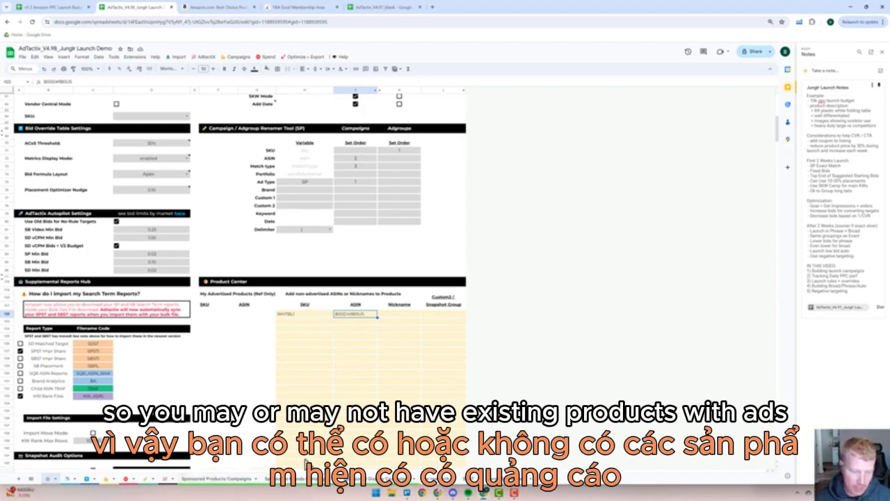
left_click(315, 317)
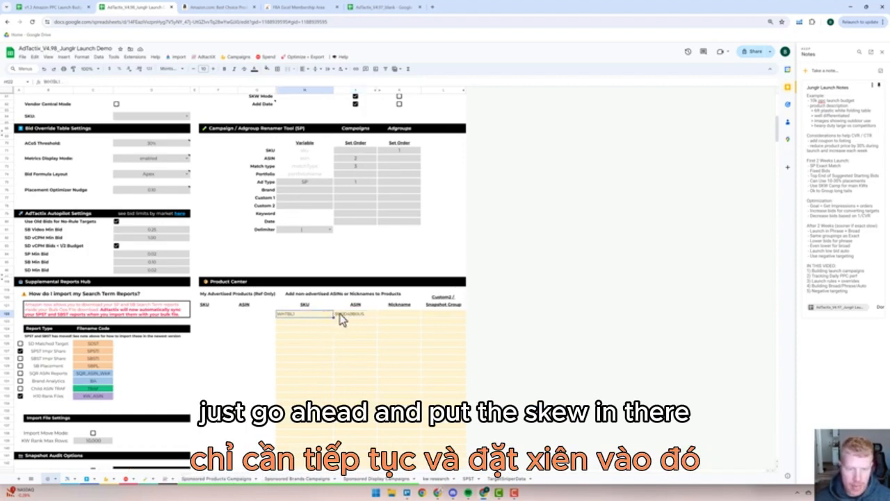
left_click(346, 315)
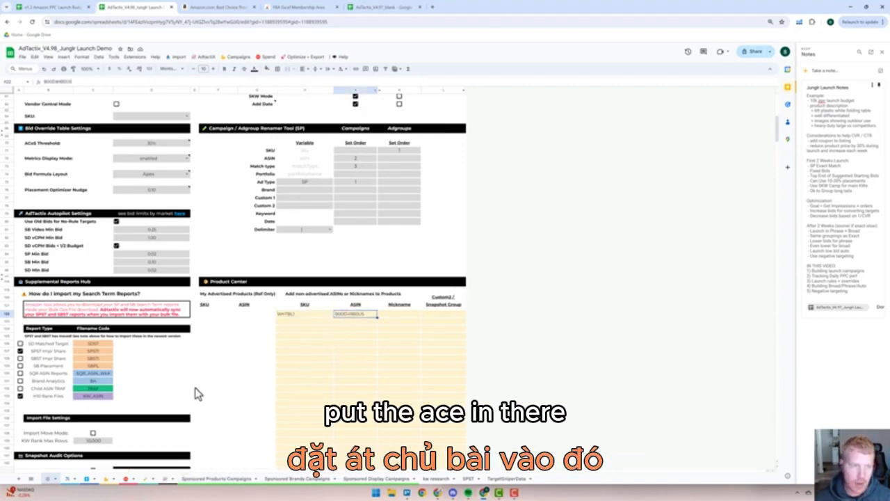
Choose the SKU WHTBL1 for the first campaign in the Campaign Builder and fill it across all four campaigns
left_click(108, 479)
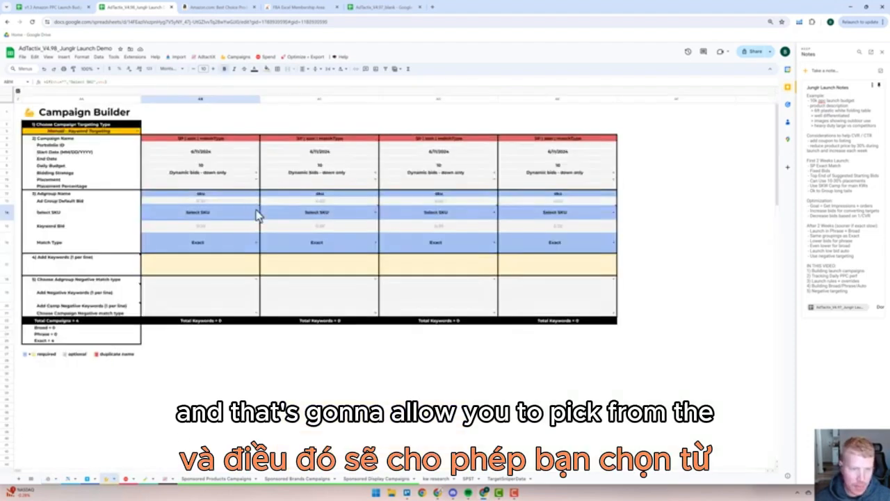
left_click(256, 214)
left_click(188, 232)
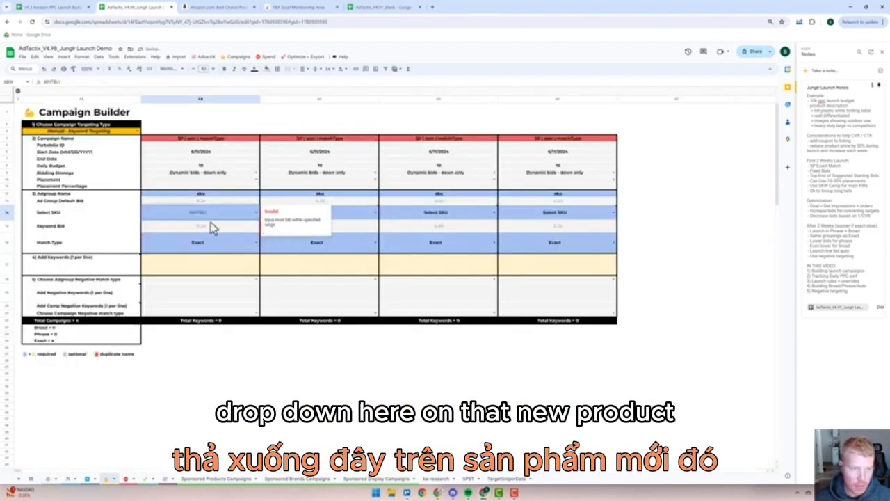
left_click(256, 355)
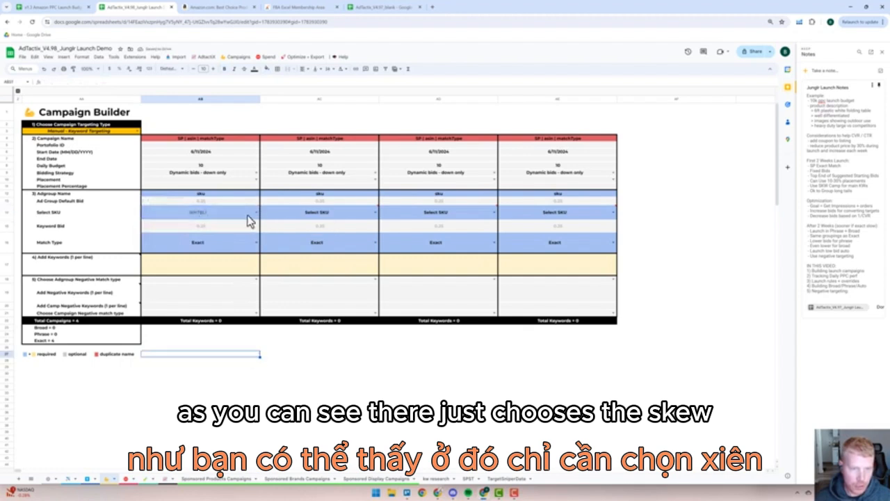
left_click(248, 215)
left_click_drag(258, 220, 561, 222)
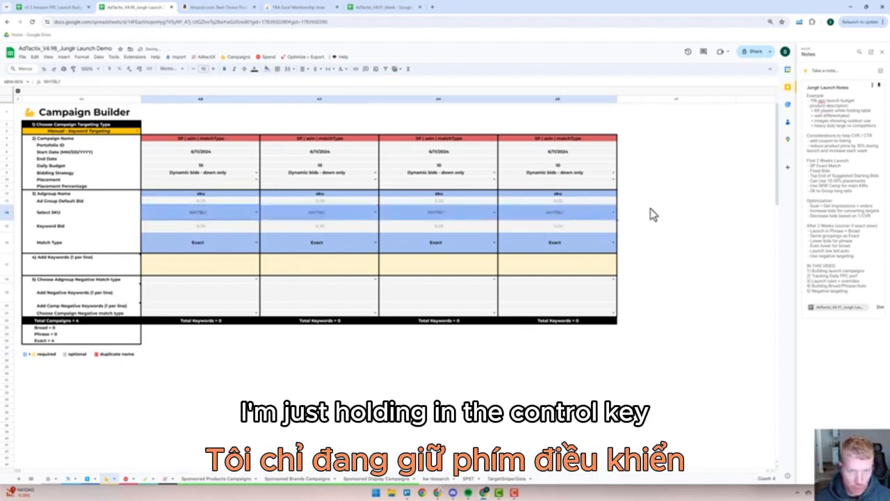
Copy "6 ft folding table", "folding outdoor table" and "white folding table" from the keyword research into the first campaign's single keyword cell
left_click(216, 269)
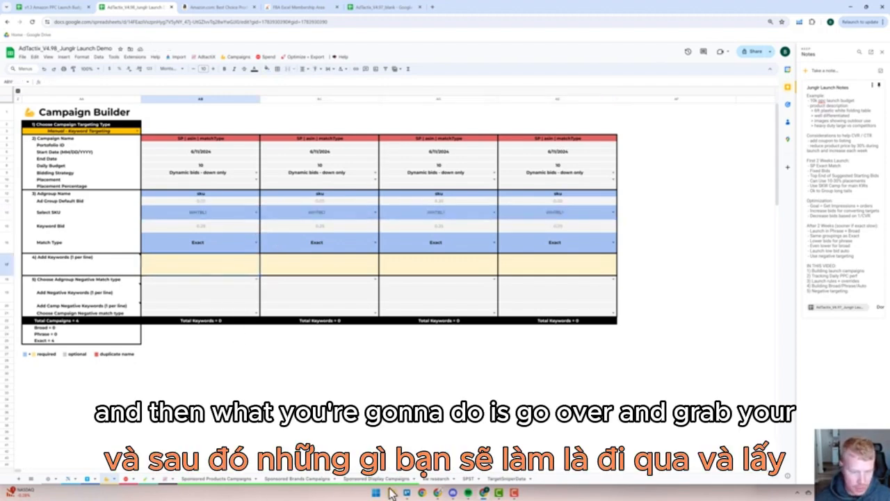
left_click(436, 480)
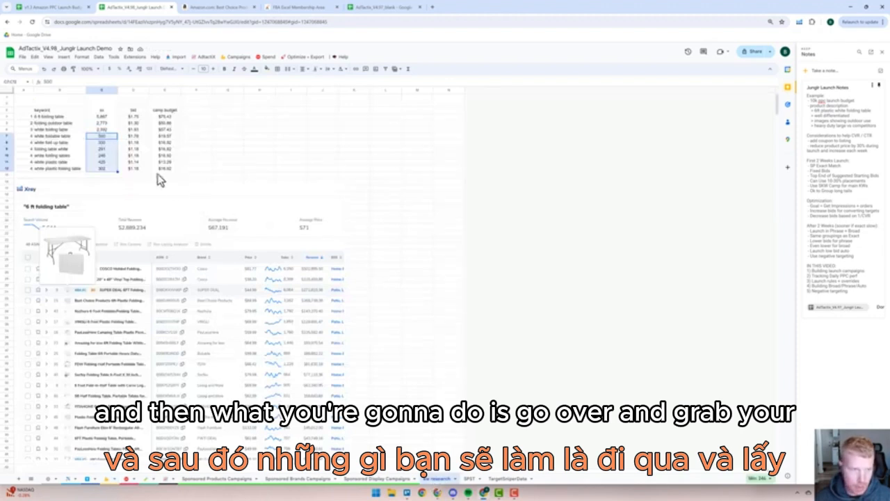
left_click(61, 117)
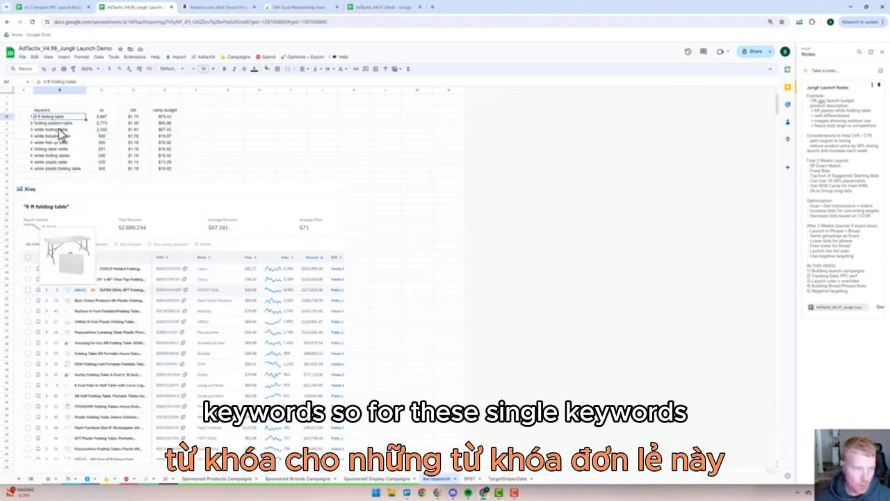
left_click_drag(61, 132, 63, 134)
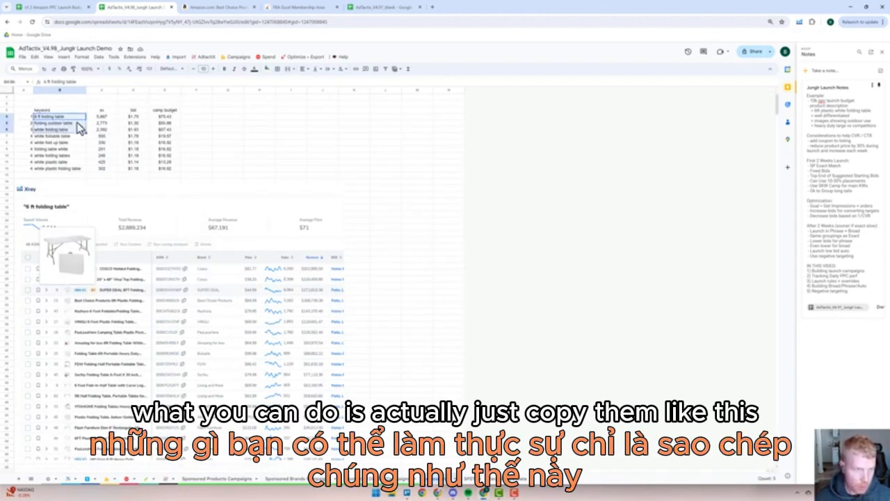
key("ctrl+c")
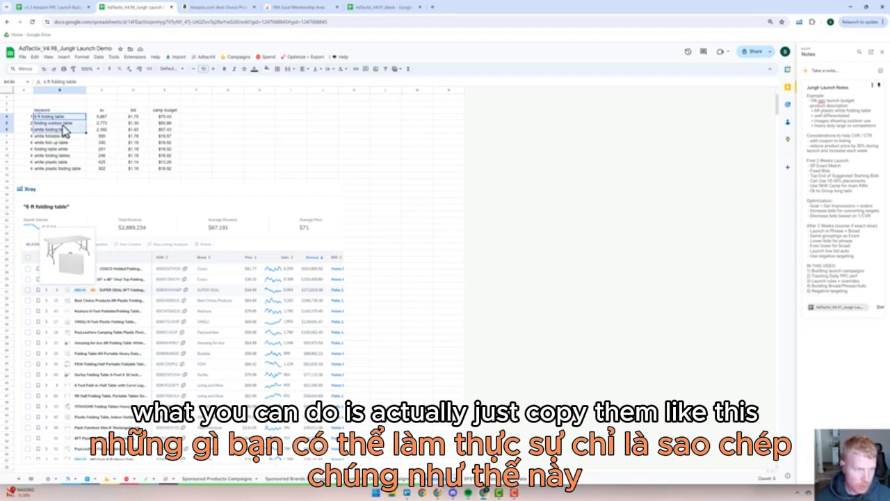
left_click(109, 479)
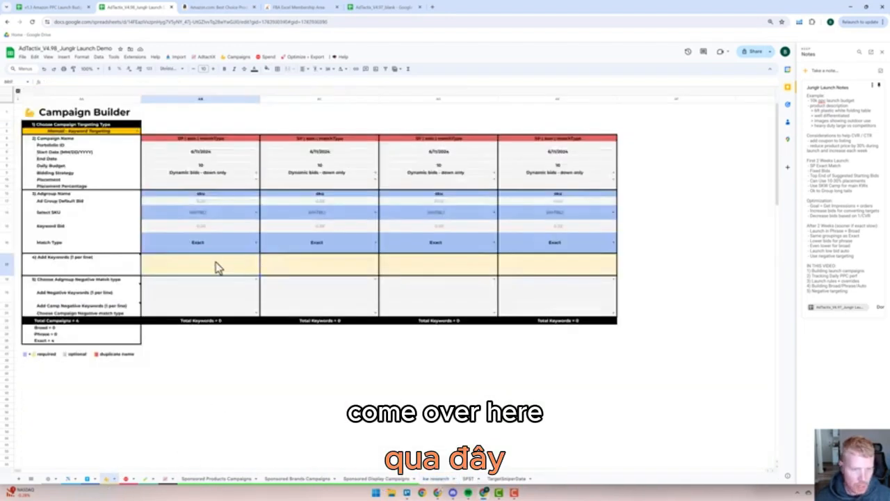
double_click(194, 268)
key("ctrl+v")
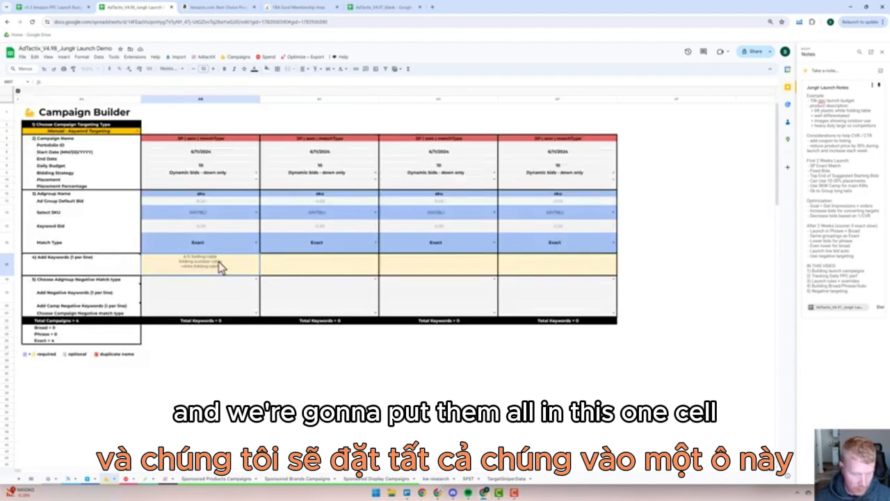
Transpose the three keywords in the first campaign's cell so that each one sits in its own campaign
left_click(238, 57)
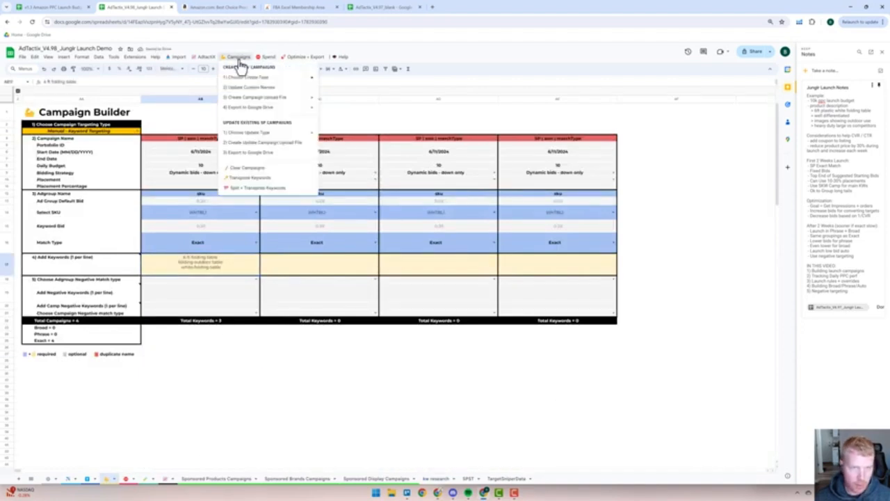
left_click(243, 186)
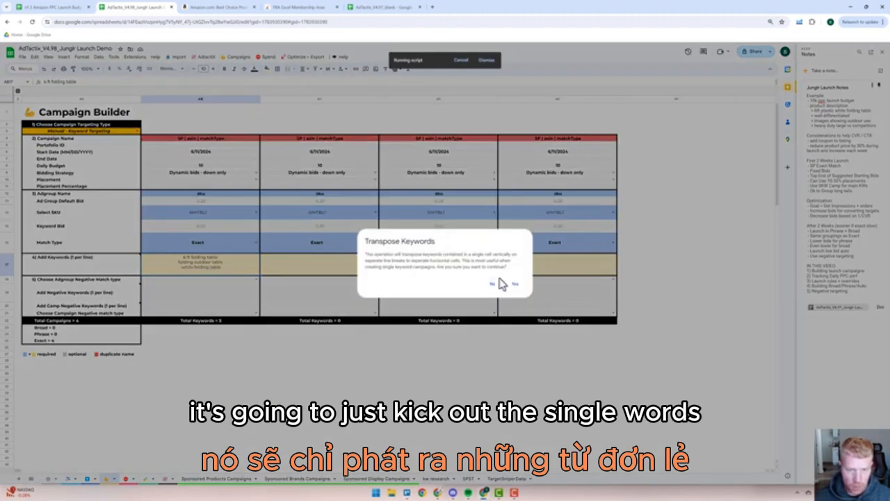
left_click(519, 292)
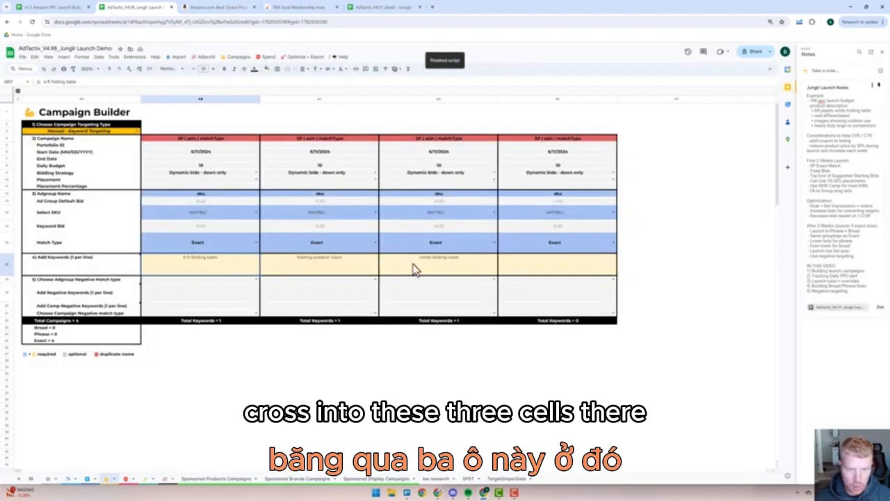
Copy the six group 4 keywords, "white foldable table" through "white plastic folding table", from the keyword research into the fourth campaign's keyword cell
left_click(446, 481)
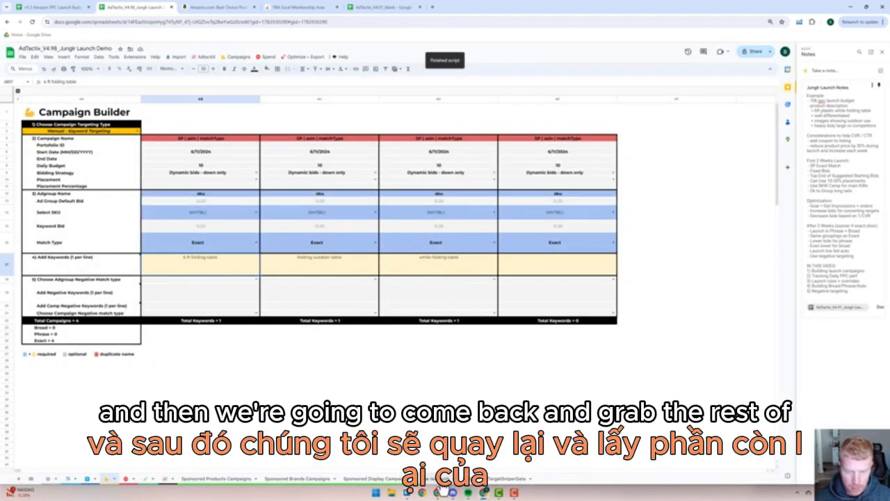
left_click_drag(73, 136, 73, 170)
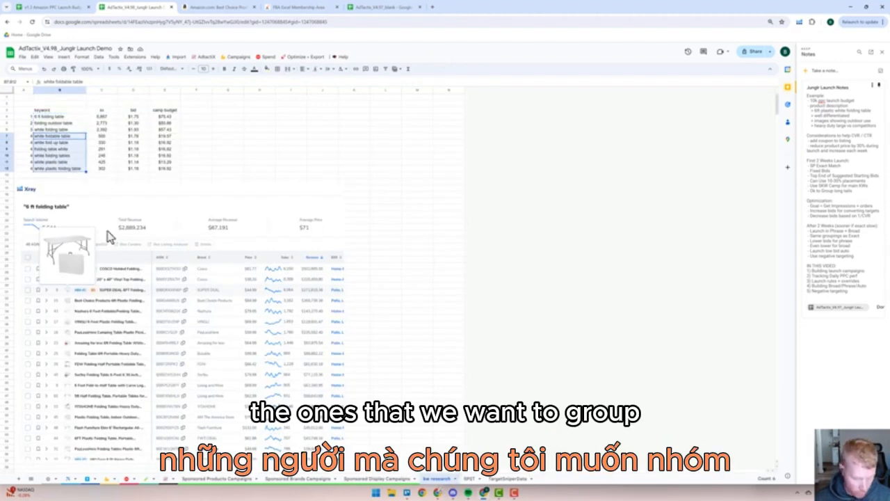
left_click(110, 479)
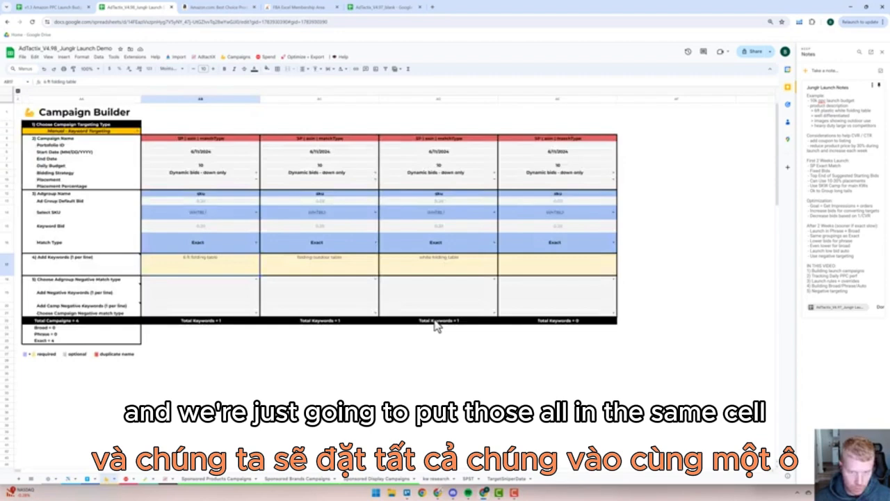
left_click(549, 264)
key("ctrl+v")
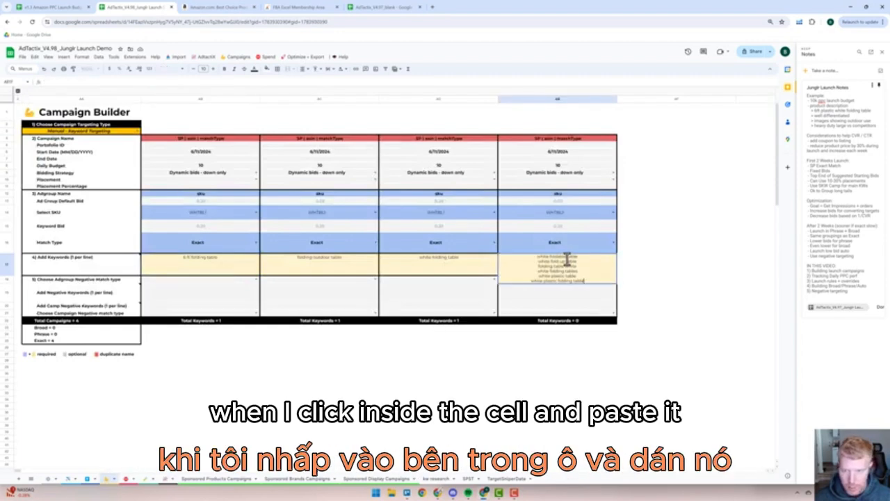
left_click(667, 246)
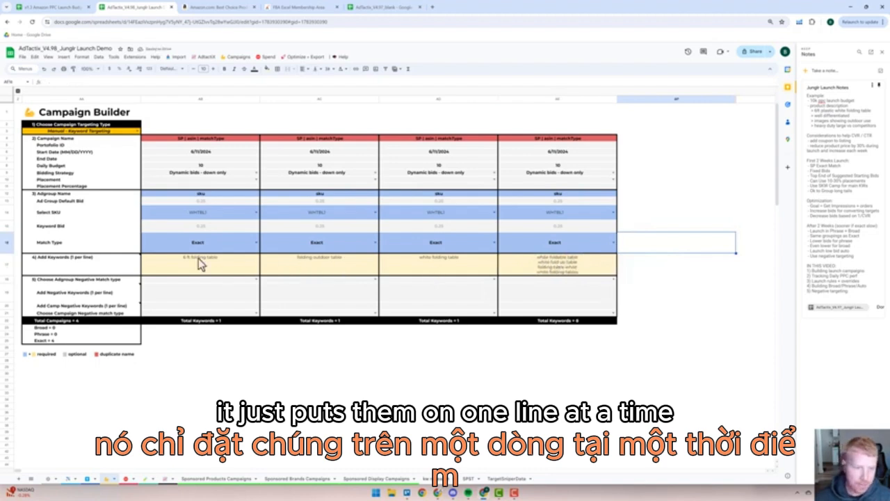
Update the custom names so the campaign and ad group names follow the naming scheme from the settings
left_click(238, 57)
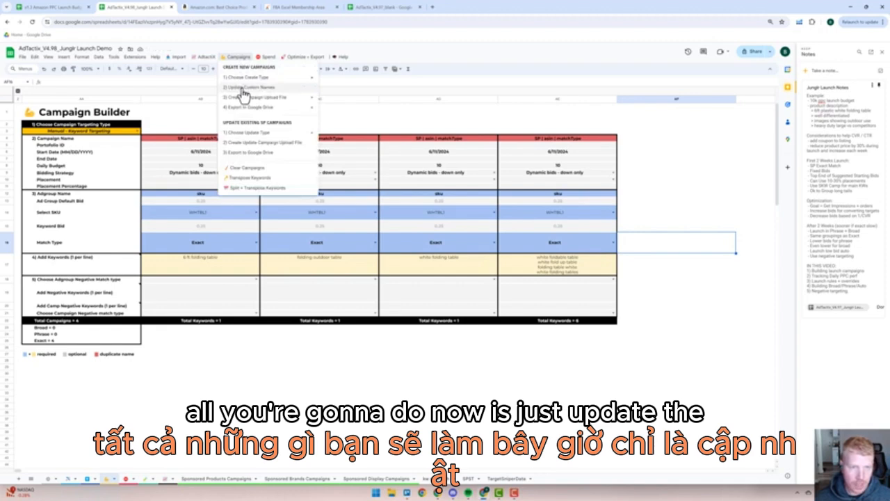
left_click(244, 89)
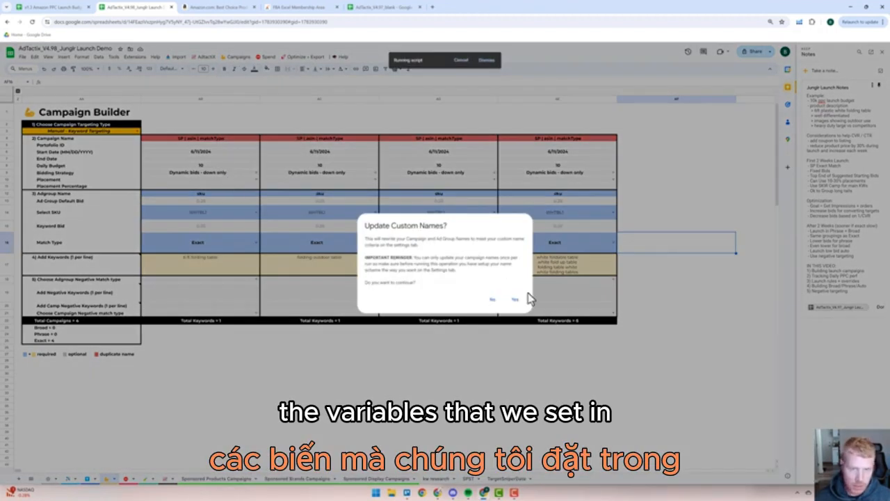
left_click(515, 301)
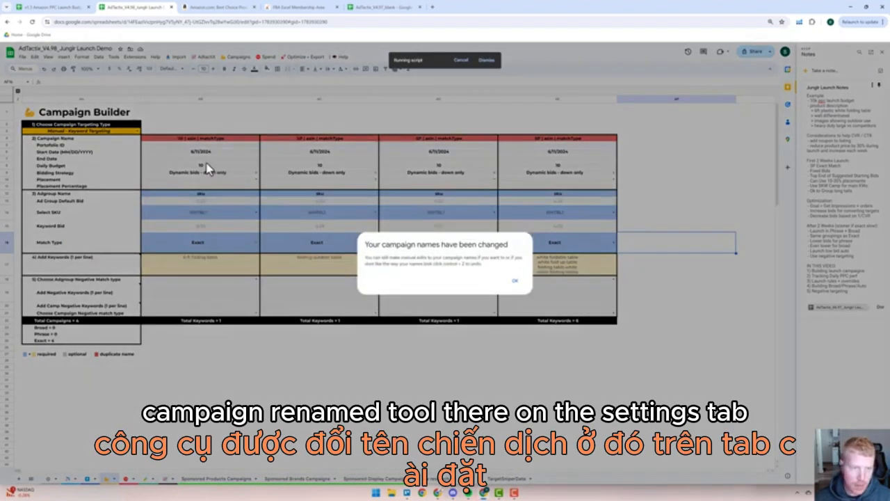
left_click(515, 280)
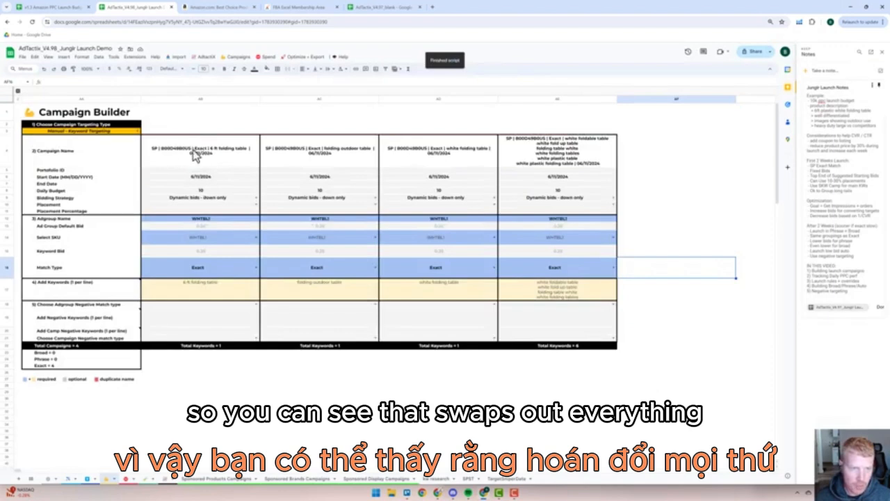
Replace the list of keywords in the fourth campaign's name with "longtails"
left_click(565, 159)
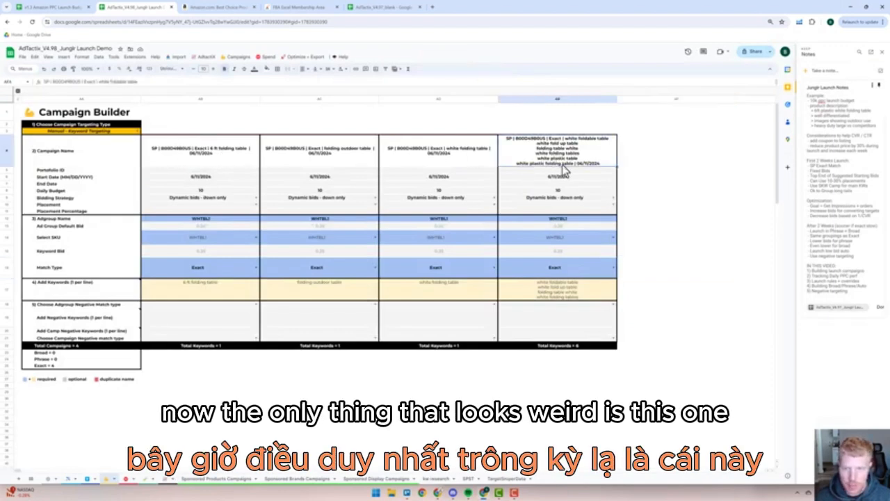
left_click(565, 285)
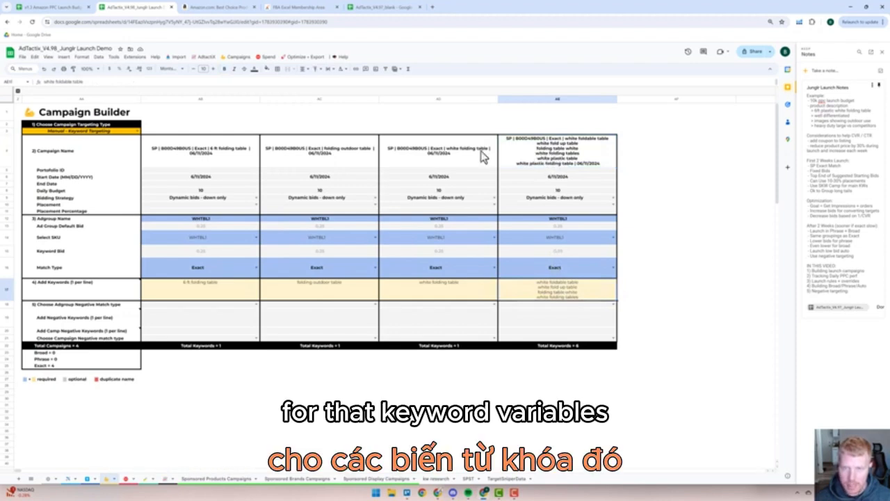
left_click(557, 153)
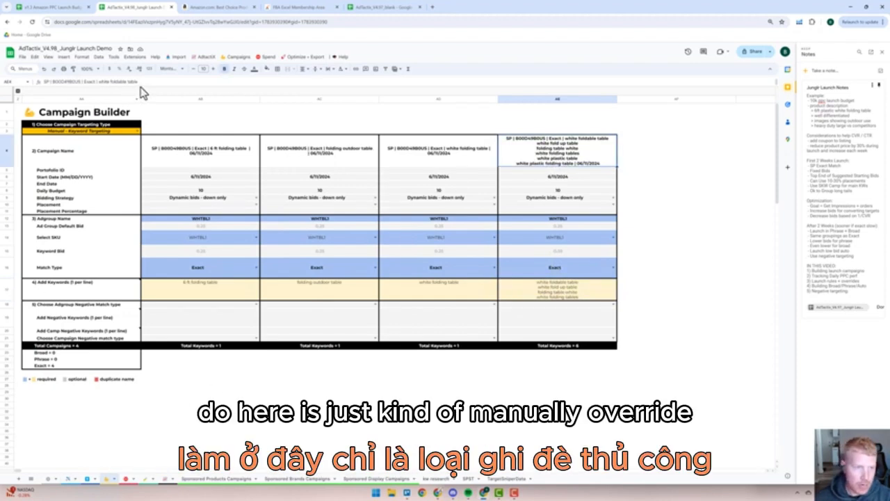
left_click_drag(140, 85, 139, 137)
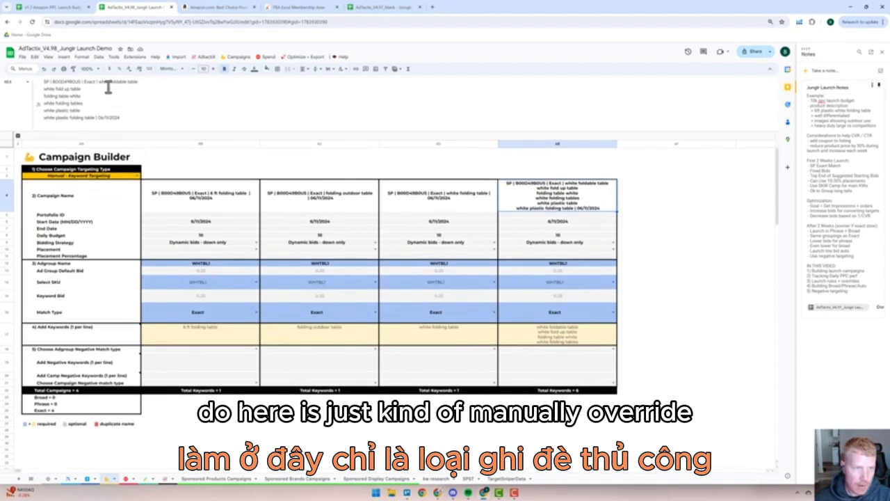
left_click_drag(97, 82, 92, 118)
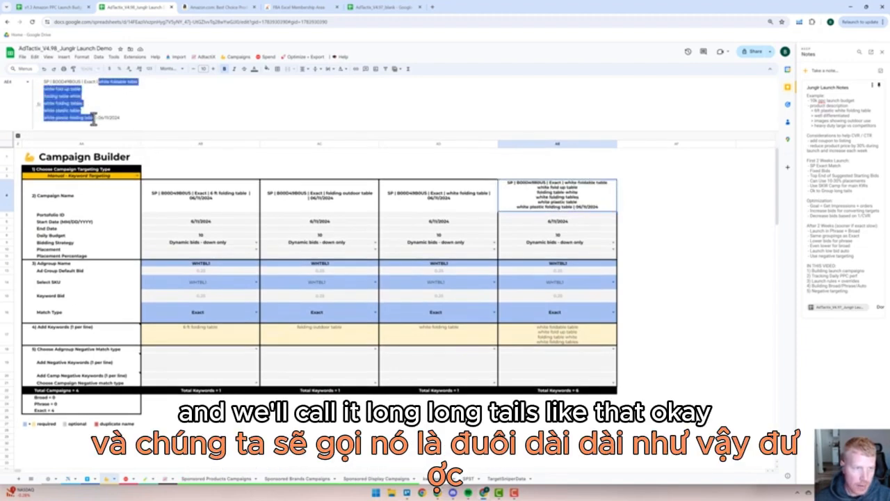
key("BackSpace")
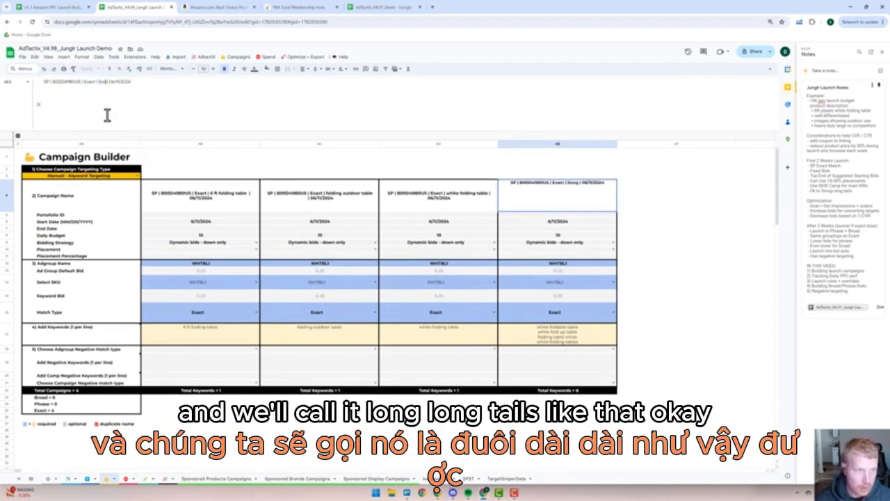
type("longtails")
key("Return")
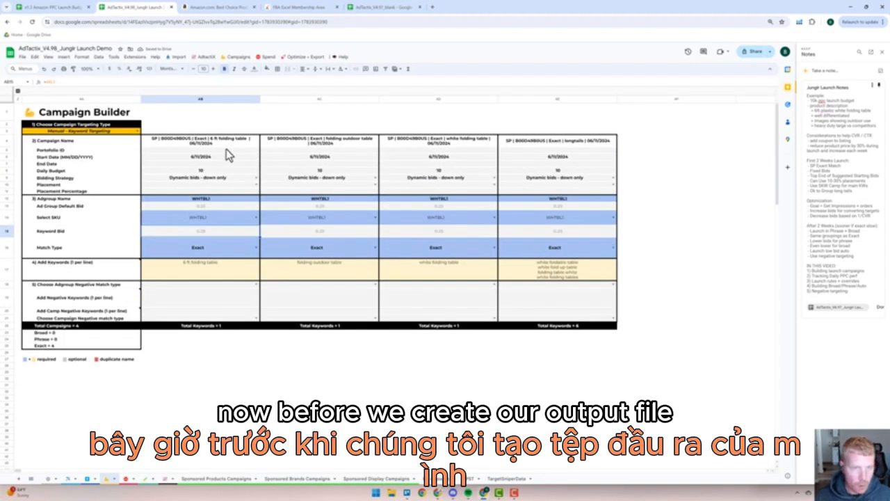
Set the four campaigns' daily budgets to 75, 50, 50 and 100, guided by the camp budget column in the keyword research
left_click(206, 170)
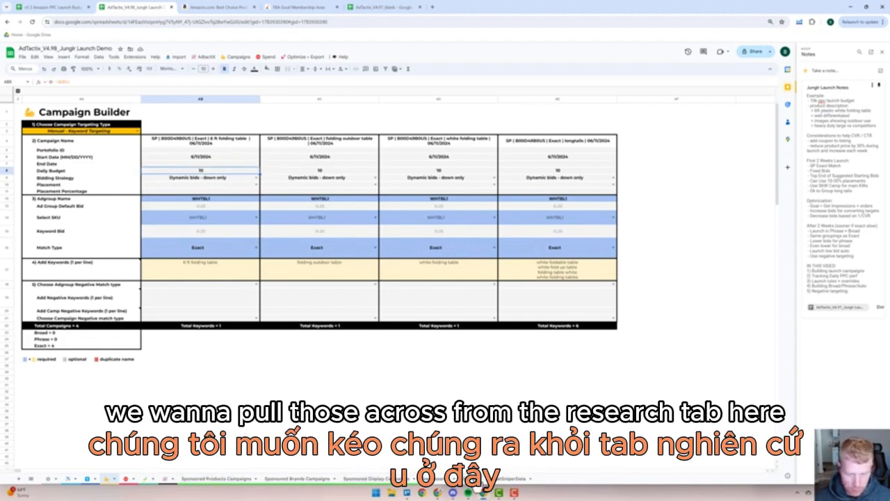
left_click(435, 479)
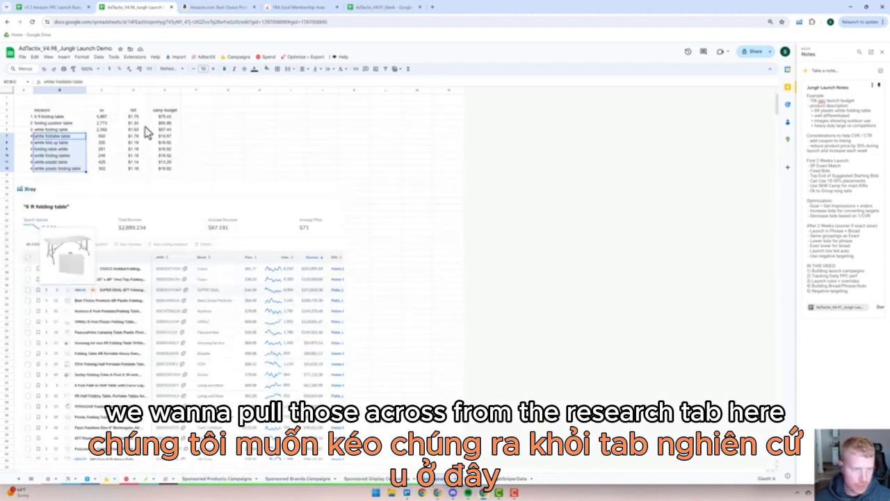
left_click(165, 117)
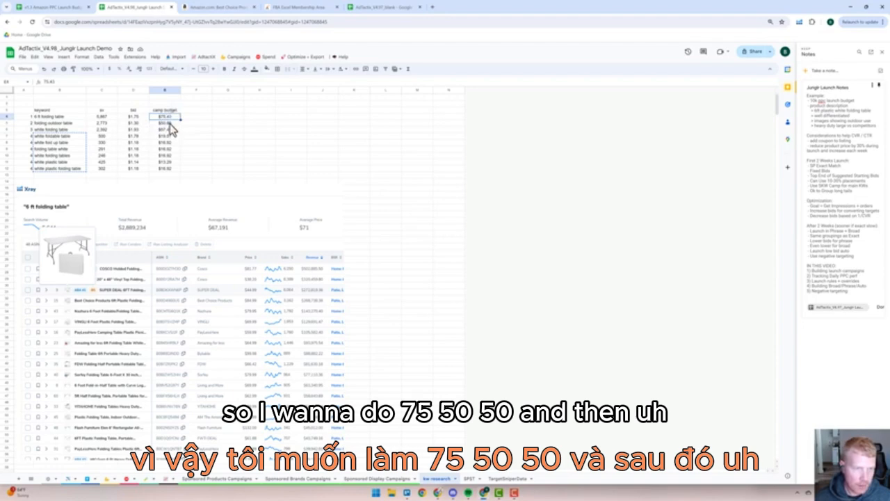
left_click(168, 123)
left_click_drag(169, 137, 174, 172)
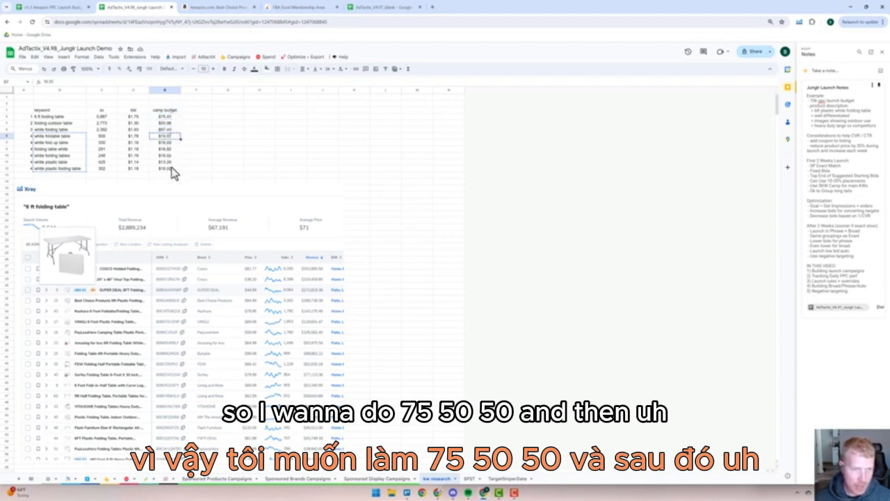
left_click(759, 478)
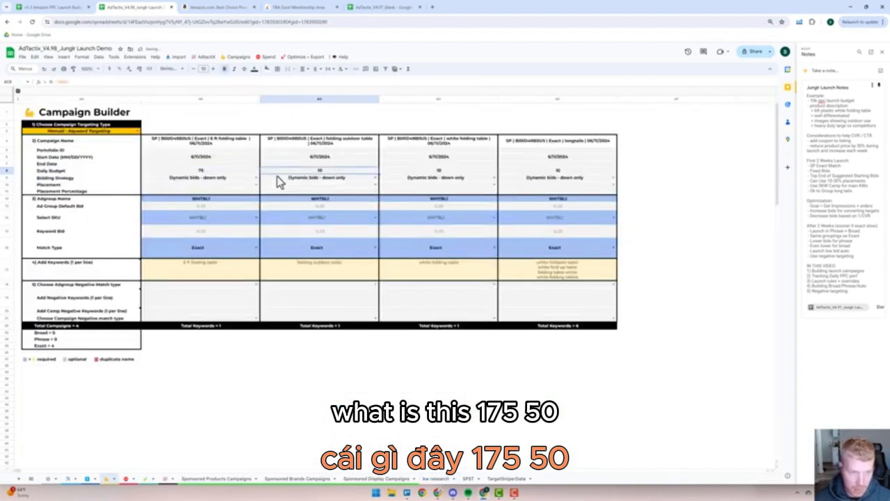
type("50")
key("Tab")
type("50")
key("Tab")
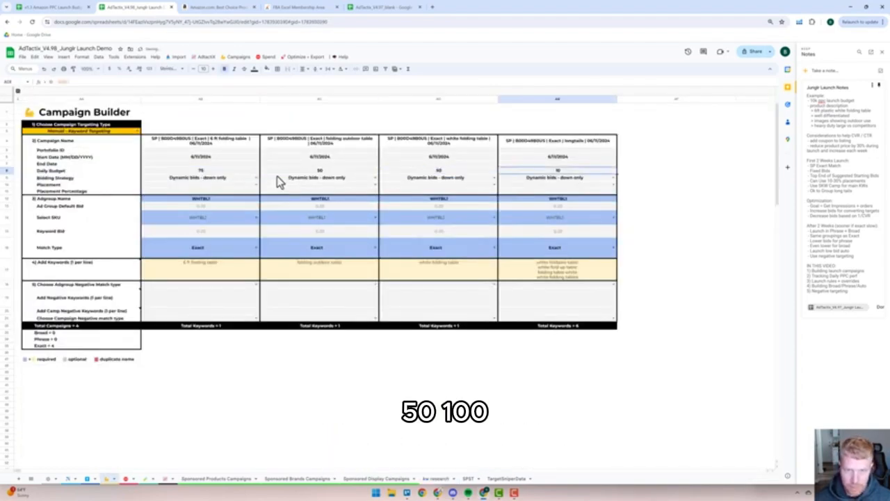
type("50")
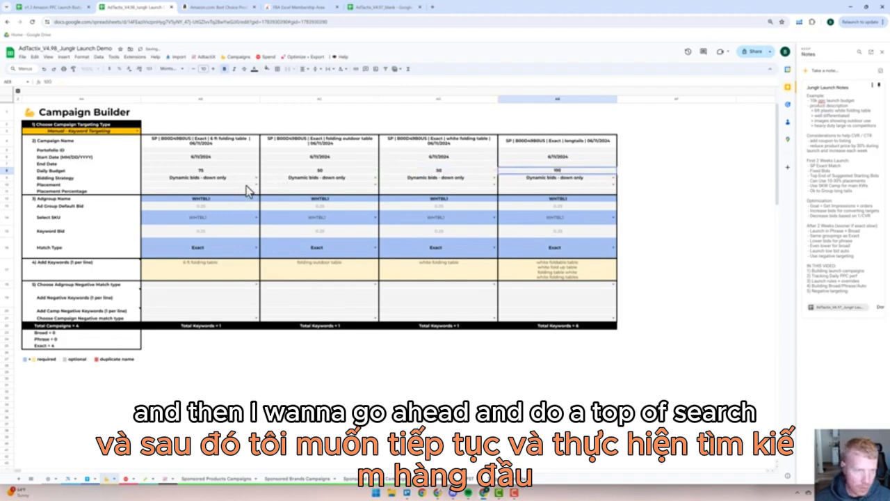
Set the placement to placementTop with a placement percentage of 25 for all four campaigns
left_click(255, 185)
left_click(207, 201)
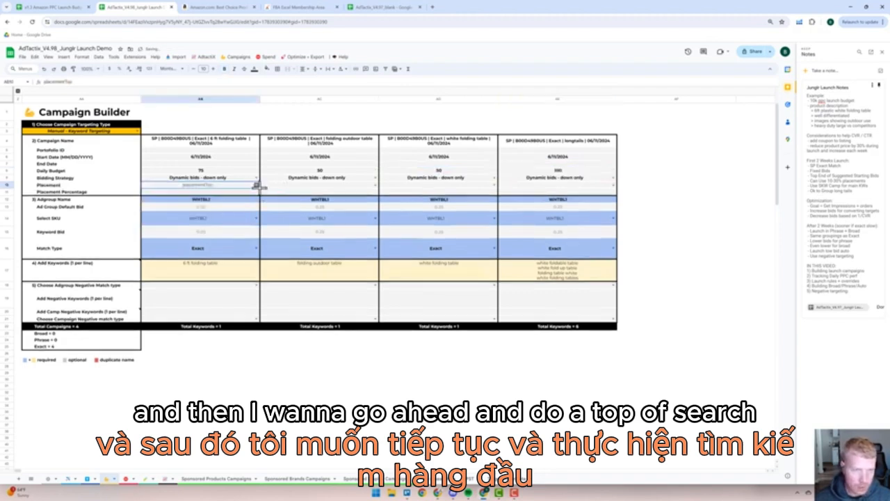
key("Down")
type("25")
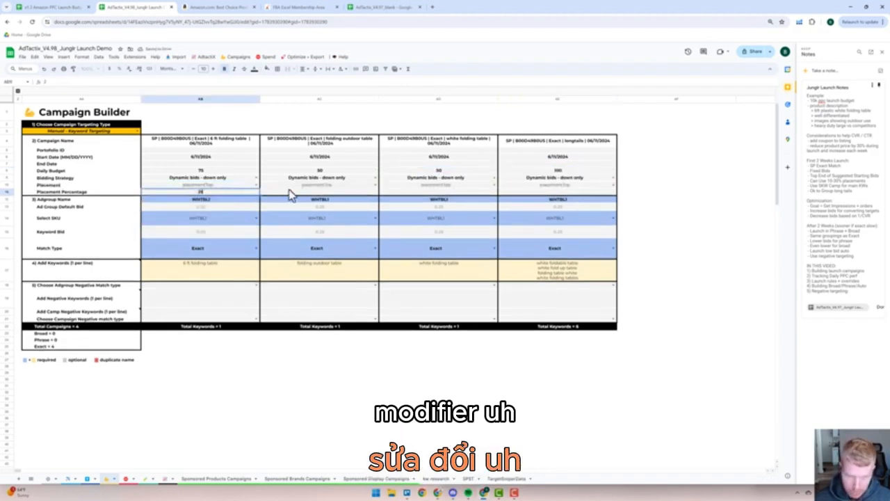
key("Return")
left_click(229, 192)
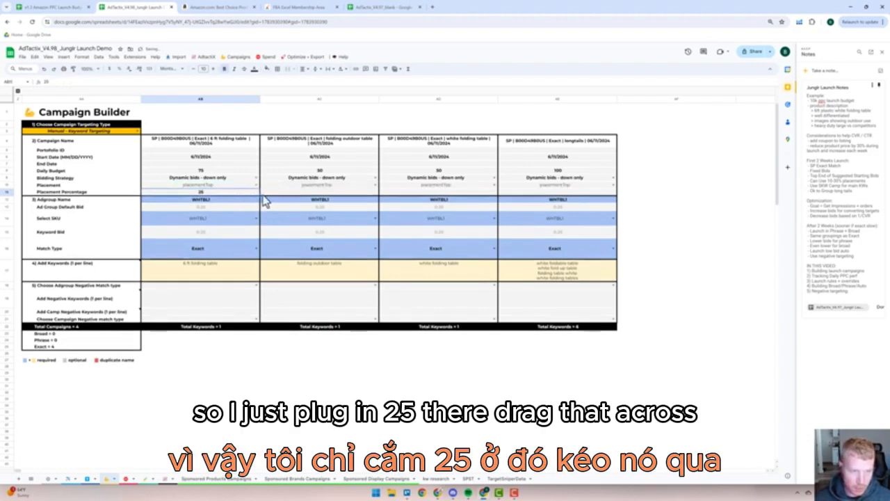
left_click_drag(261, 195, 530, 201)
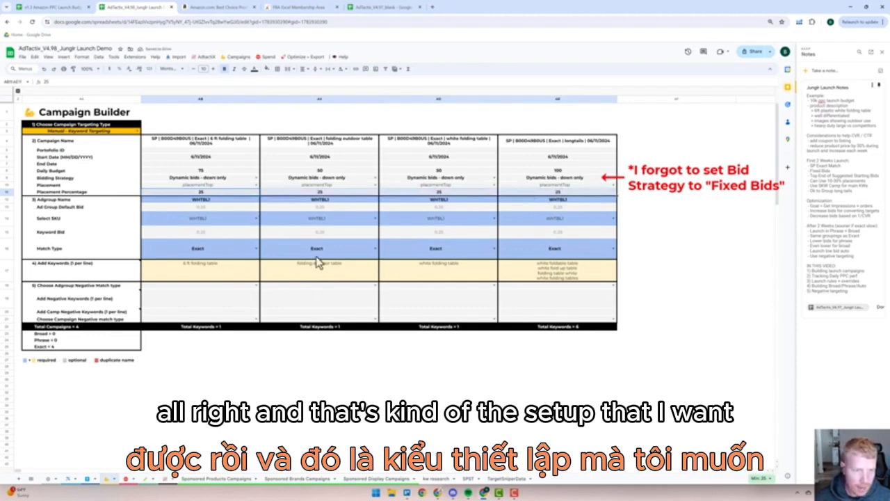
Check the keyword bids of the four campaigns and create the Sponsored Products campaign upload file
left_click(209, 235)
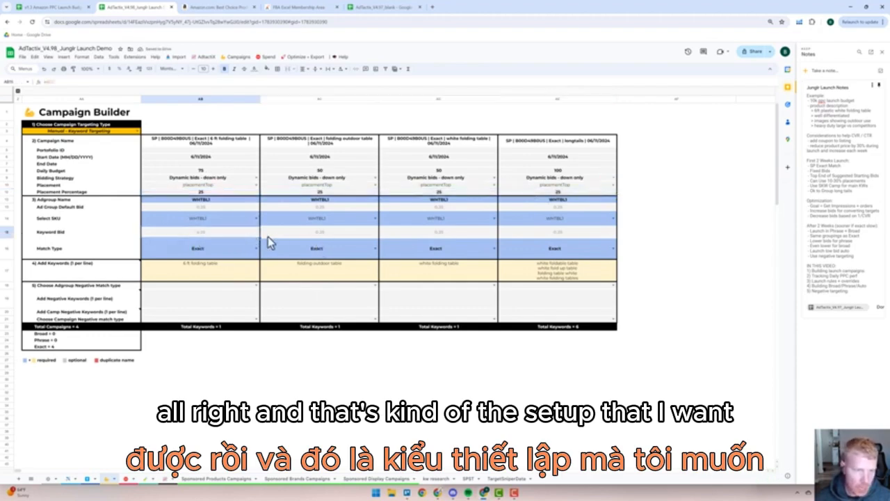
left_click(325, 232)
left_click(426, 232)
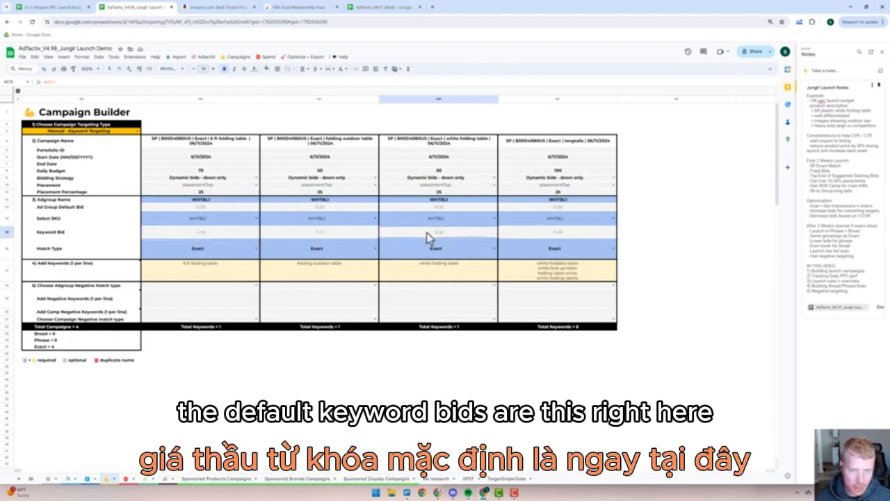
left_click(542, 234)
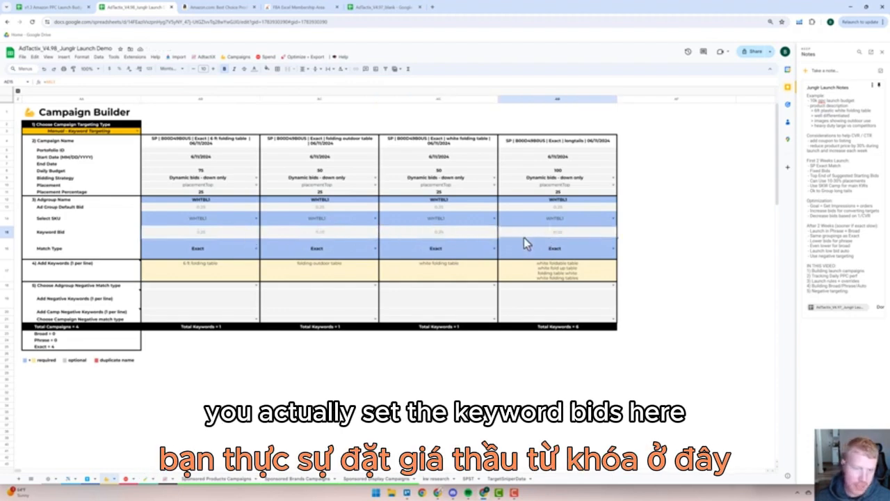
left_click(238, 58)
mouse_move(240, 97)
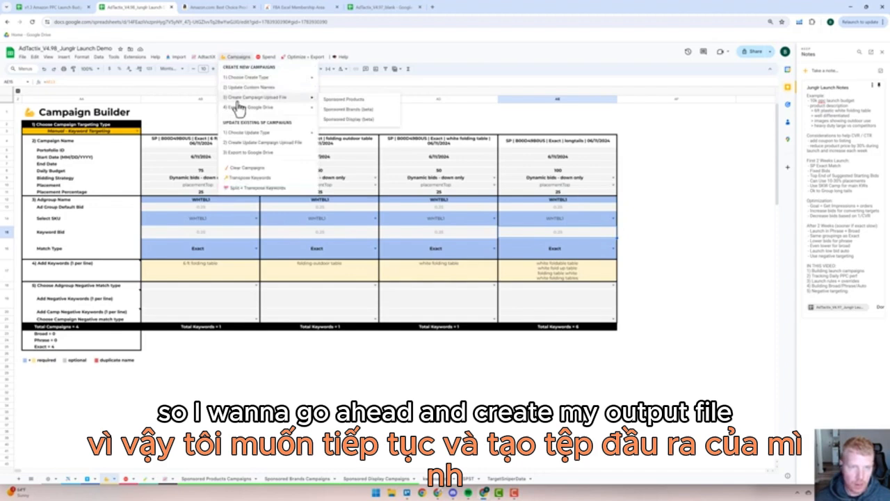
left_click(342, 102)
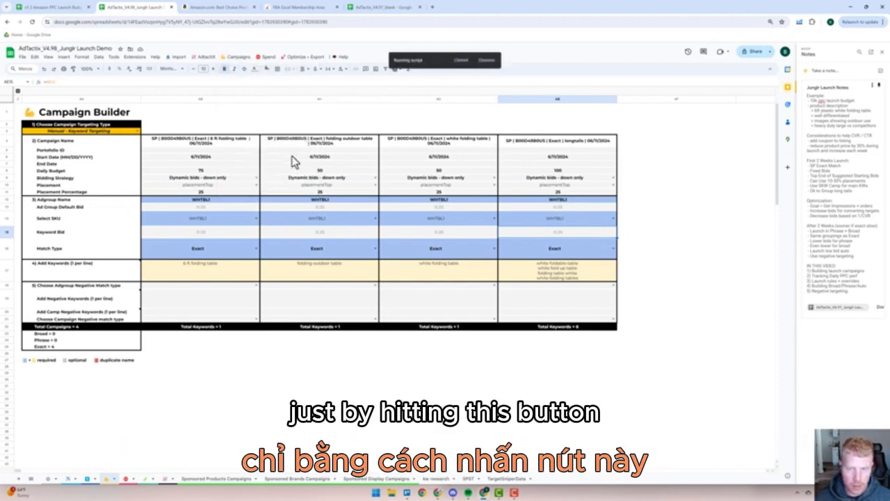
Set the bid to 1.5 for all six keywords of the longtails campaign in the SP Campaign Upload sheet
scroll(376, 476, "right", 2)
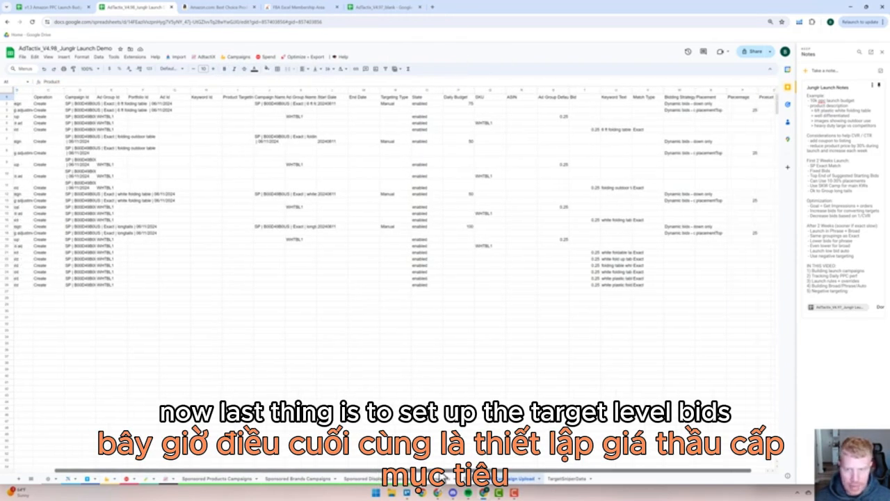
left_click(580, 131)
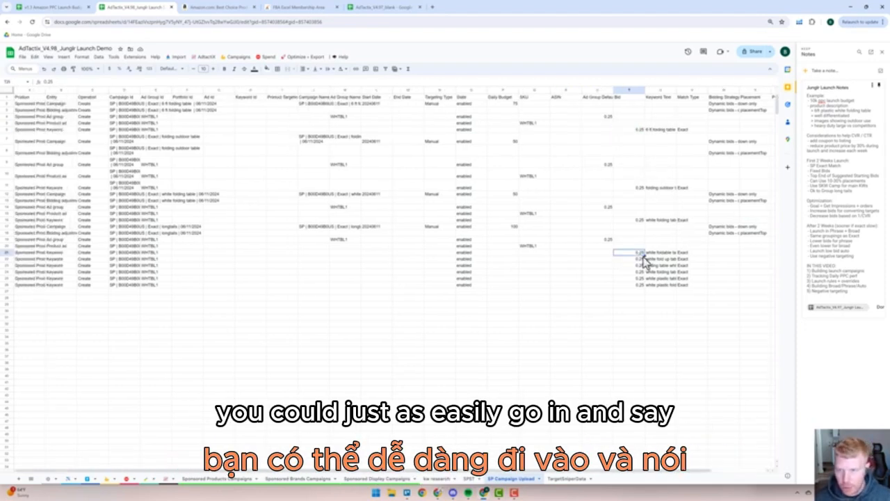
type("1.5")
key("Return")
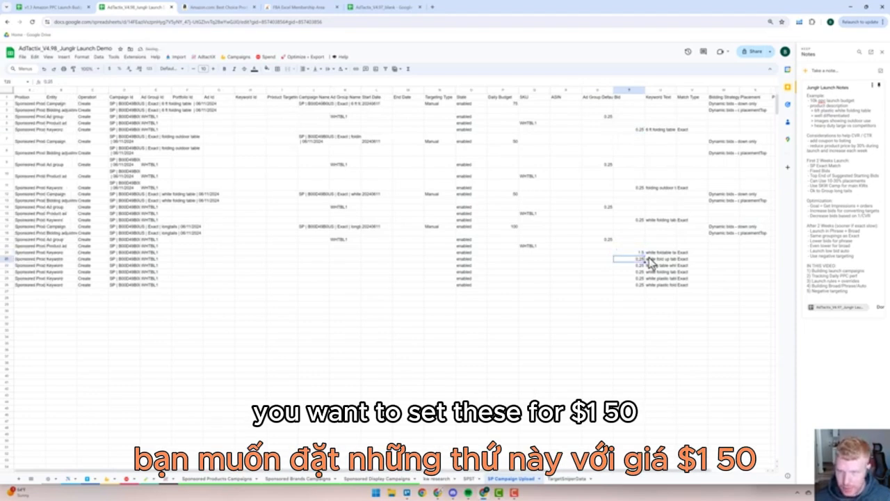
left_click(642, 251)
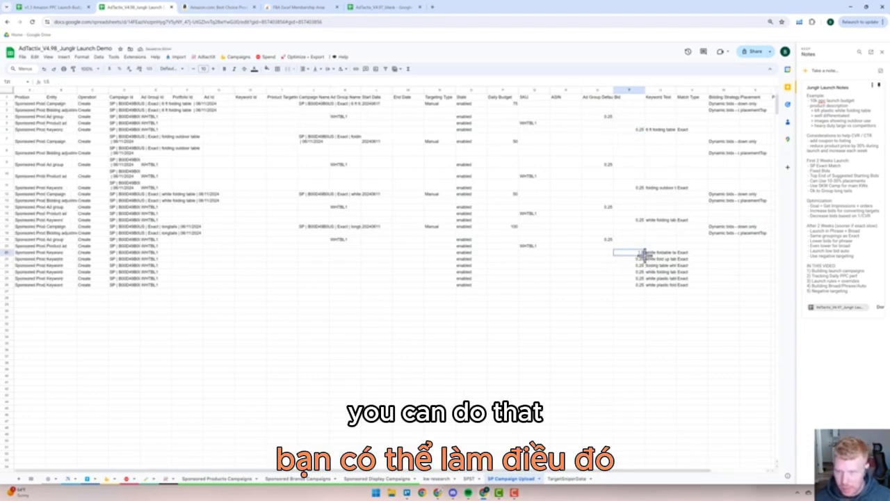
left_click_drag(643, 278, 644, 286)
left_click(610, 241)
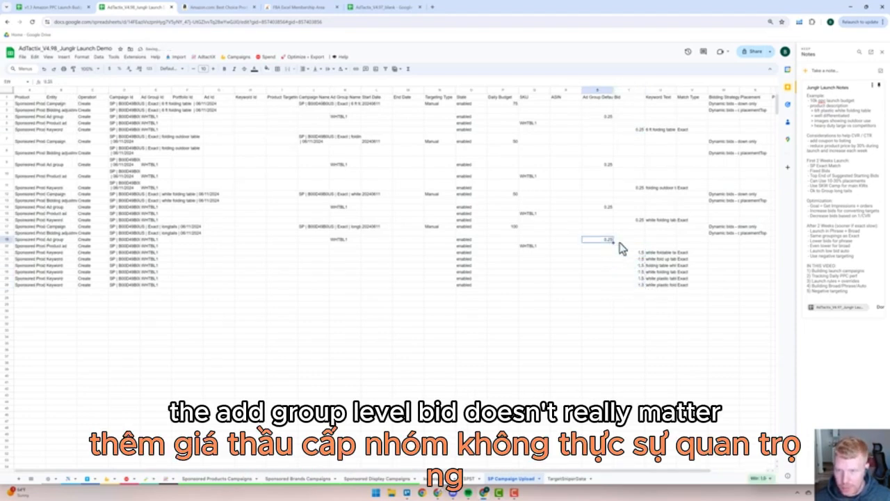
left_click(634, 253)
left_click(642, 283)
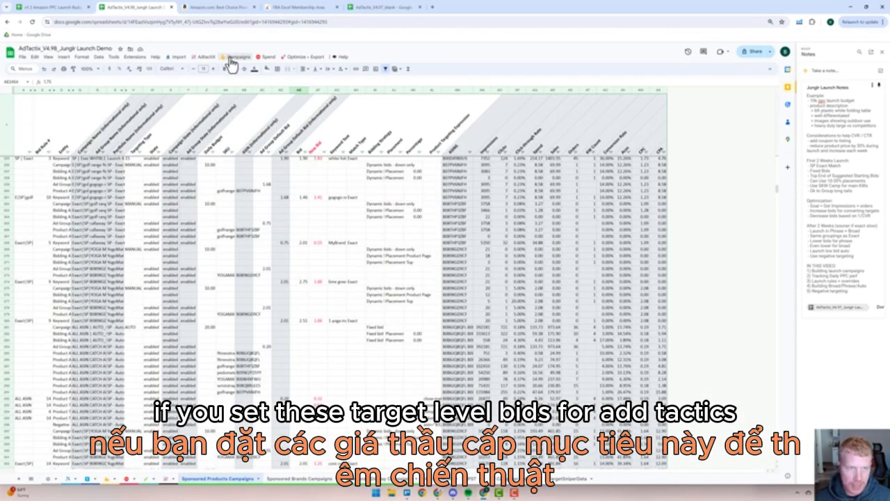
Export the SP bulk campaign upload file to Google Drive and return to the SP Campaign Upload sheet
left_click(235, 57)
mouse_move(244, 108)
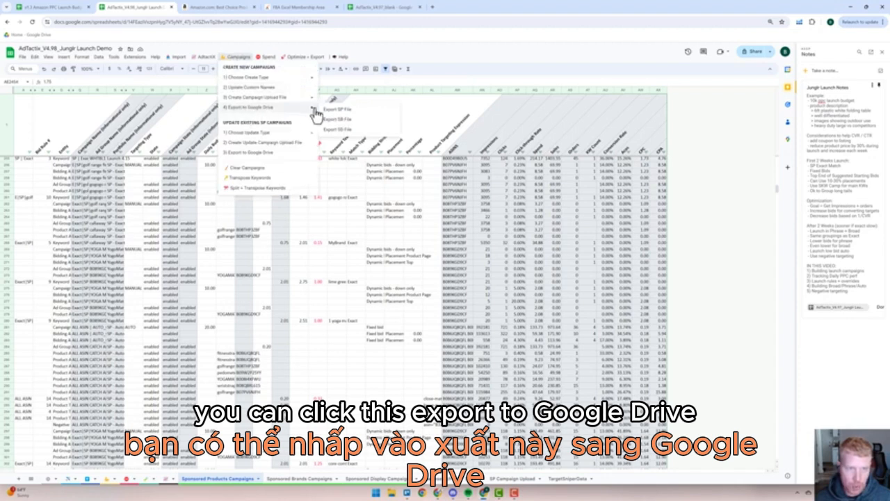
left_click(339, 112)
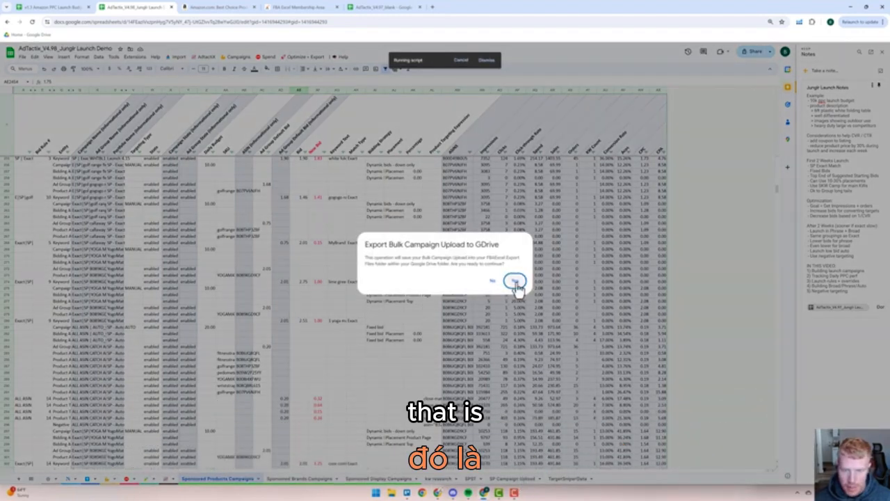
left_click(515, 283)
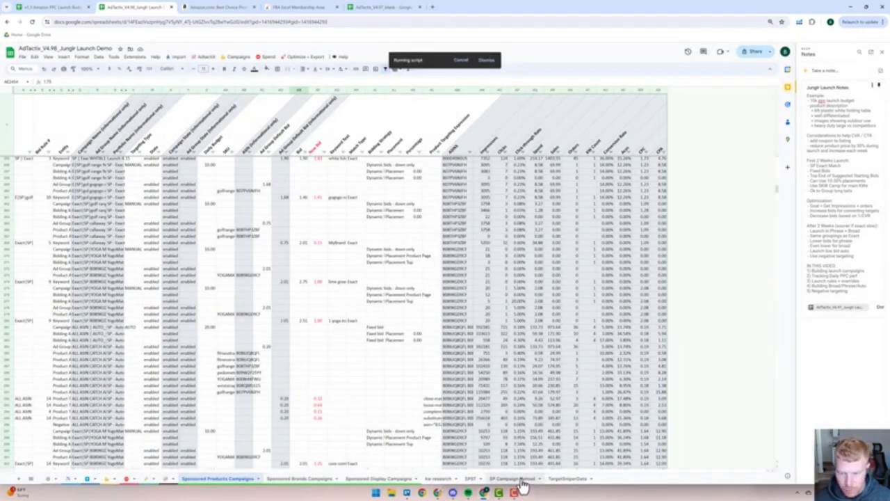
left_click(513, 479)
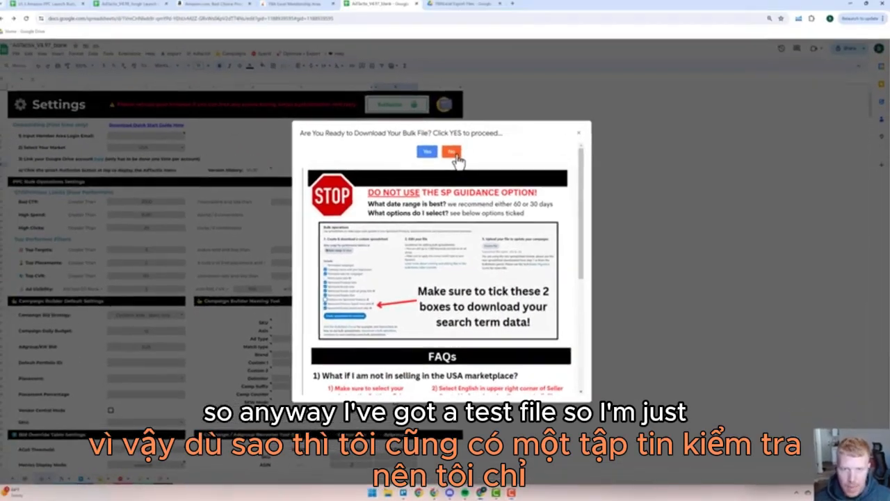
Import "TEST BULK FILE (w Search Term Report and new SD columns).xlsx" into the AdTactix_V4.97_blank spreadsheet as new sheets
left_click(301, 30)
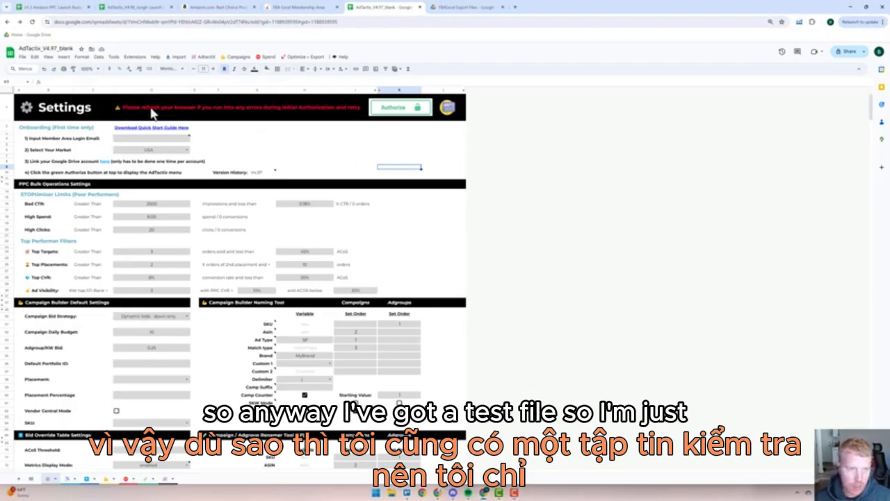
left_click(23, 57)
left_click(35, 91)
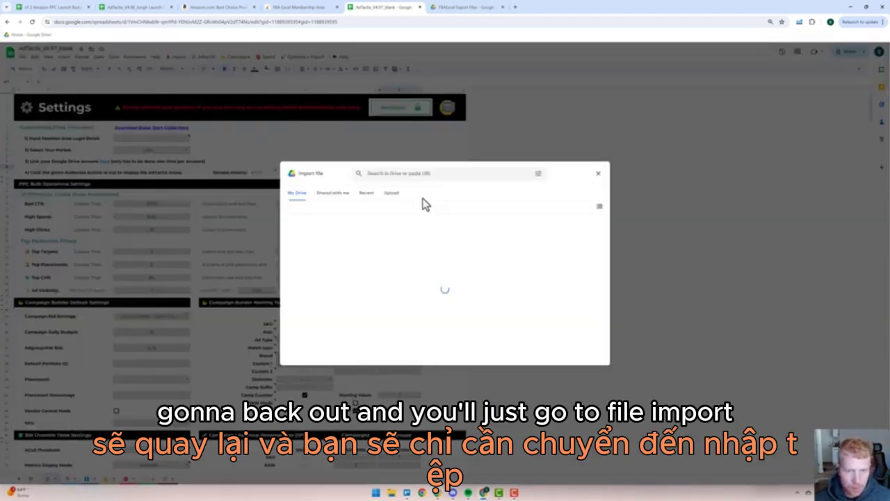
double_click(385, 254)
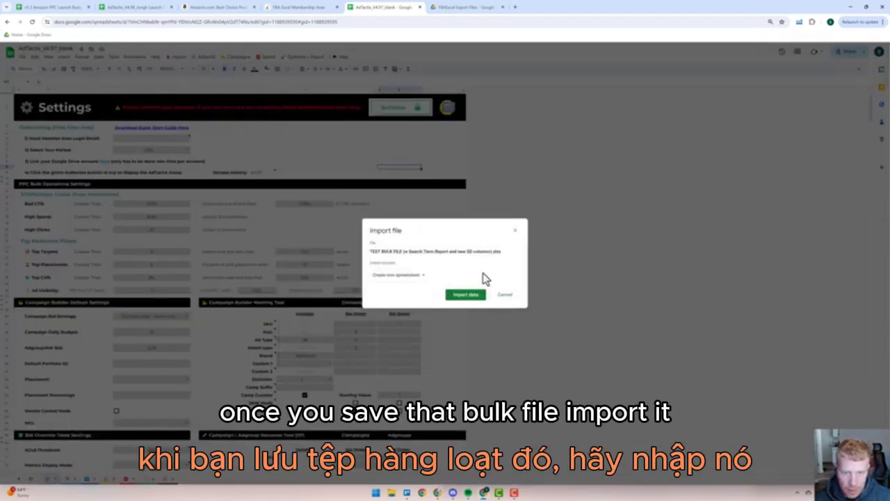
left_click(398, 274)
left_click(478, 318)
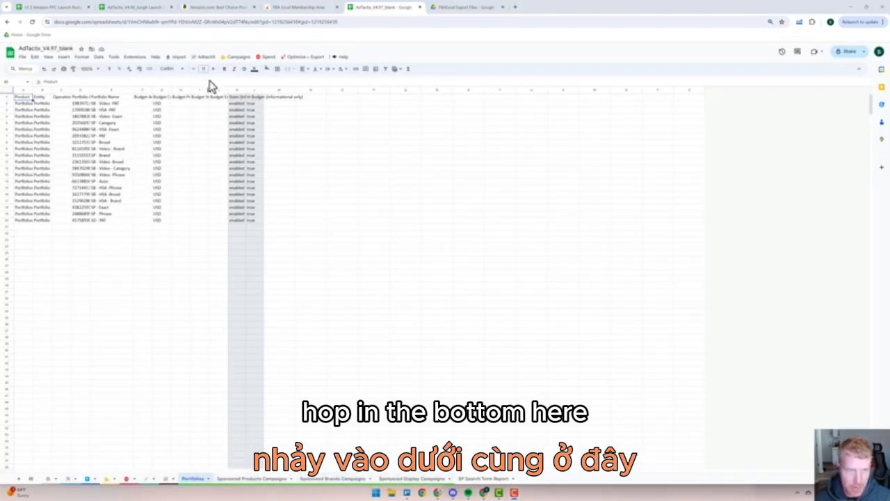
Sync all the imported bulk data in AdTactix and acknowledge the completed sync
left_click(183, 60)
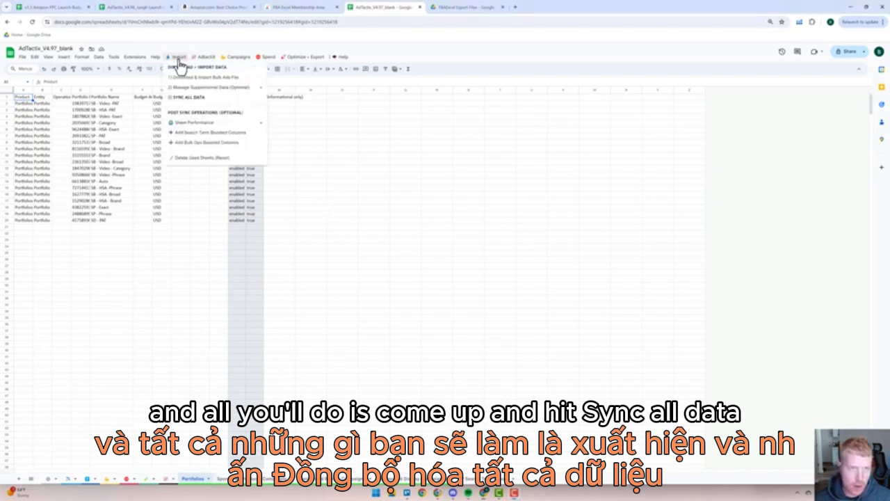
left_click(191, 102)
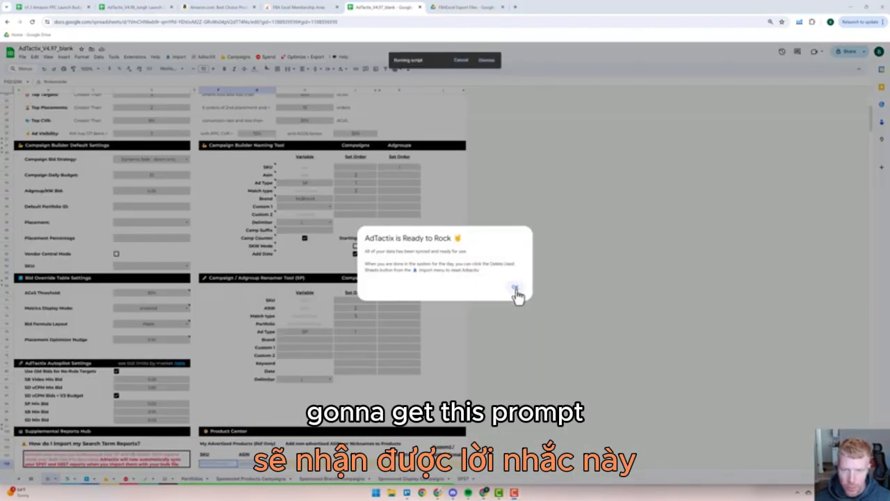
left_click(514, 289)
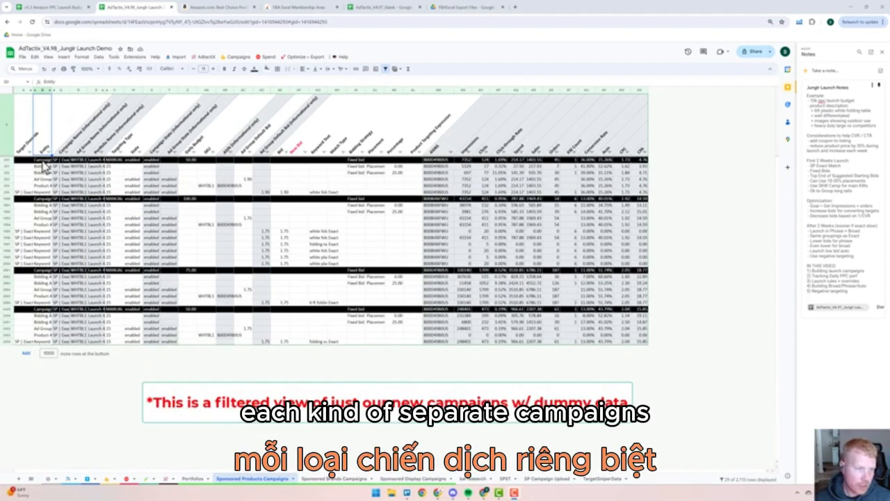
Review the keywords of the six-keyword and single-keyword launch campaigns in the filtered Sponsored Products Campaigns sheet
left_click_drag(322, 232, 324, 265)
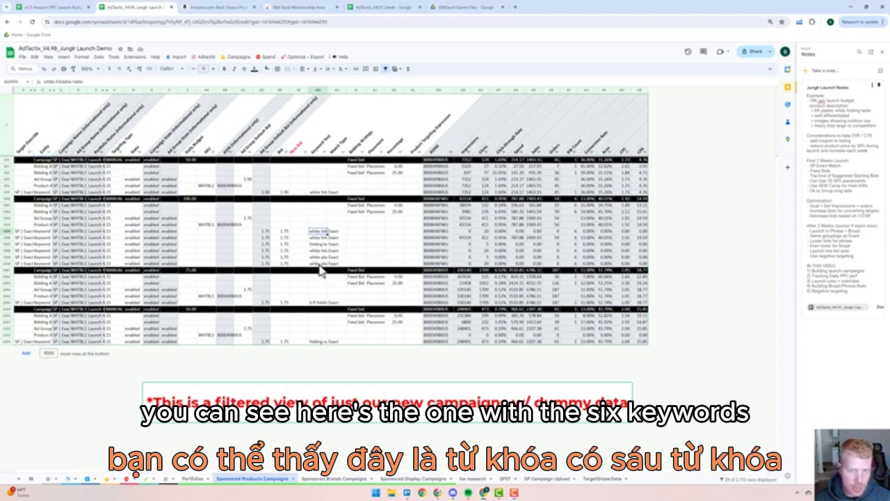
left_click(320, 303)
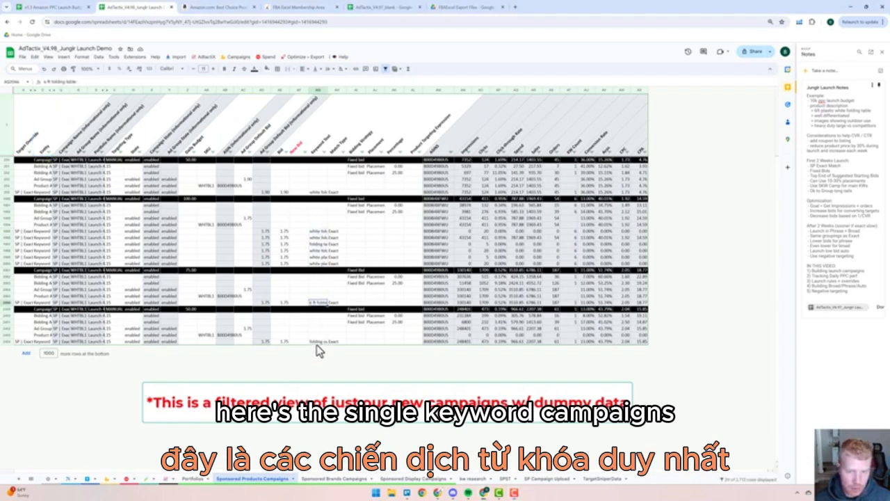
left_click(314, 191)
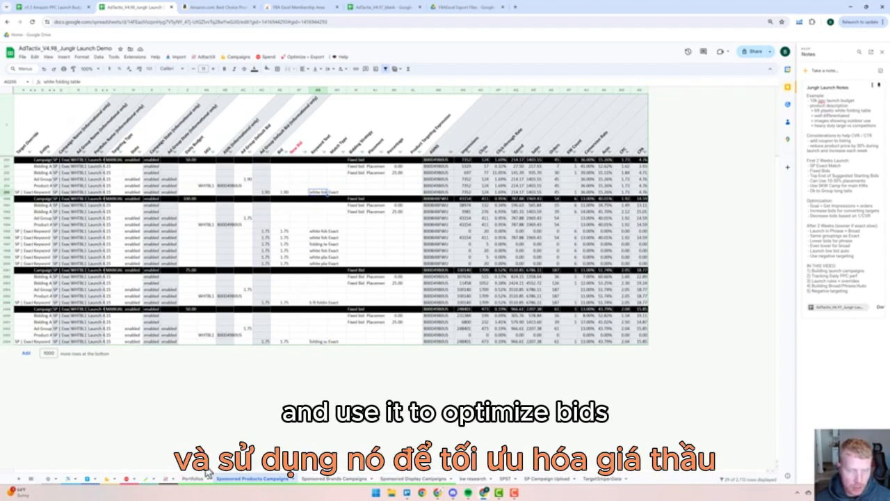
Examine the override types and override values of the new launch bid rules in the AdTactix Autopilot sheet
left_click(69, 479)
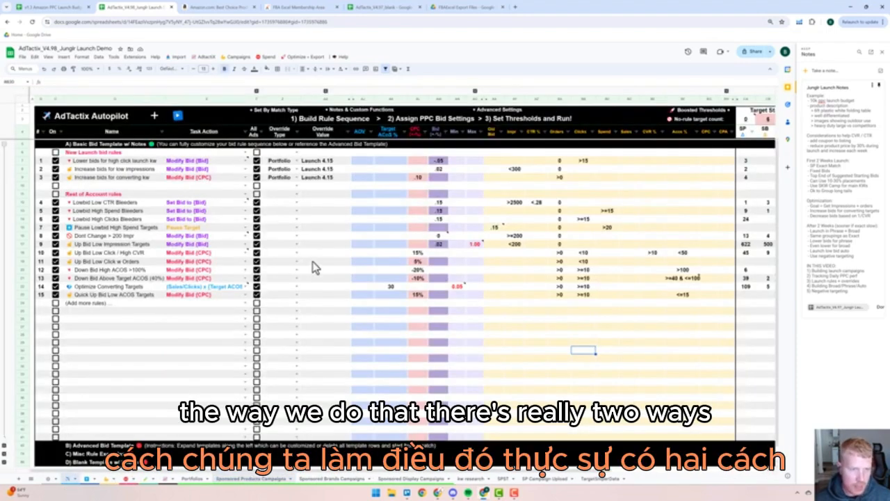
left_click(881, 53)
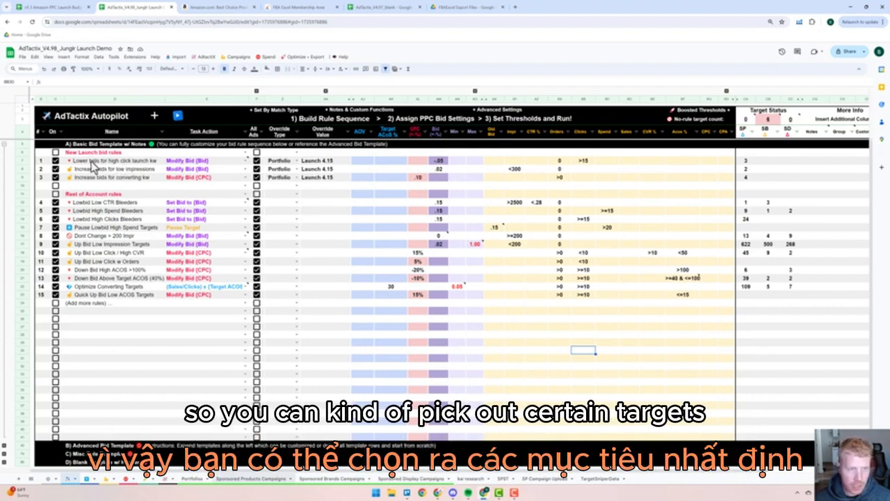
left_click(295, 162)
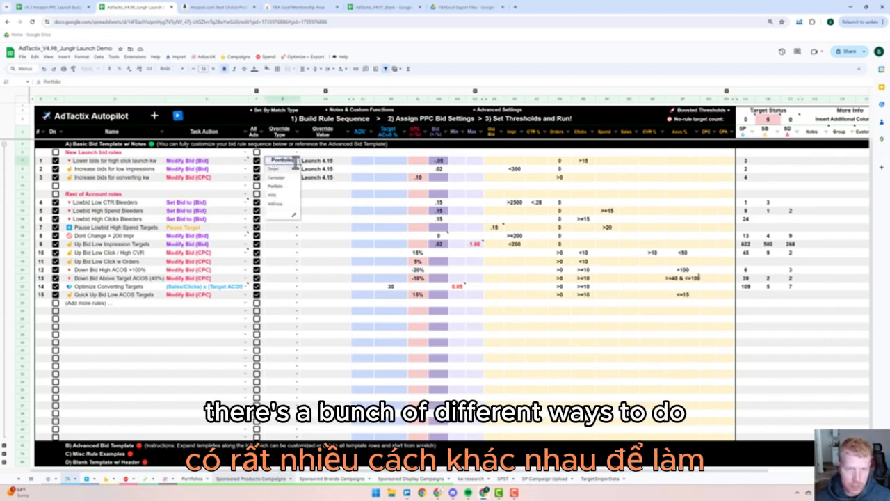
left_click(321, 186)
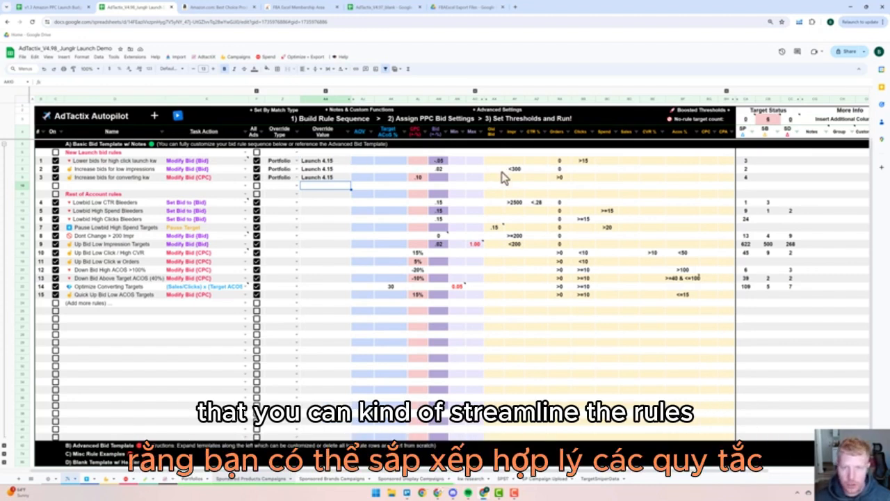
left_click(296, 161)
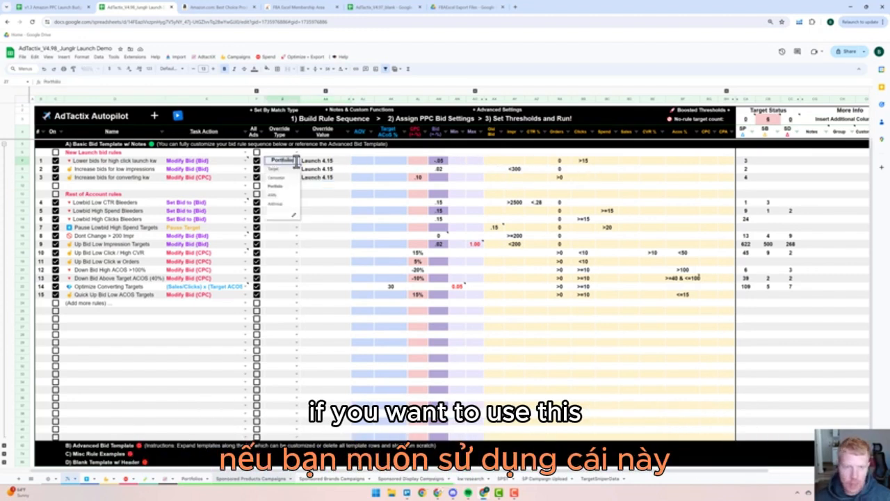
left_click(339, 185)
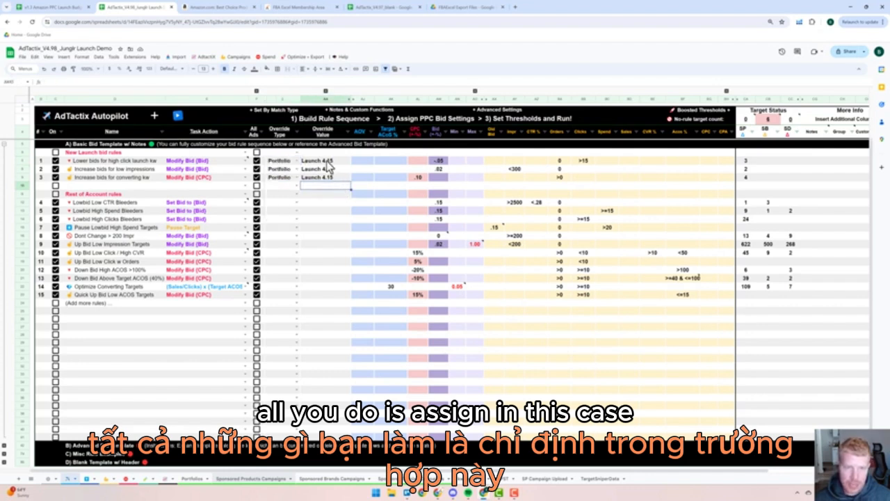
left_click(328, 163)
left_click(329, 178)
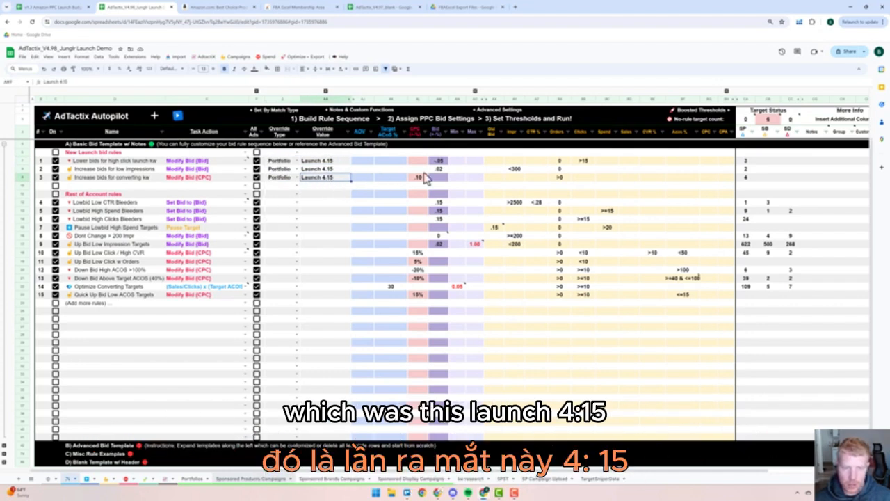
Reopen the launch notes and review the optimization guidelines on bid decreases and impressions against the launch bid rules
left_click(882, 89)
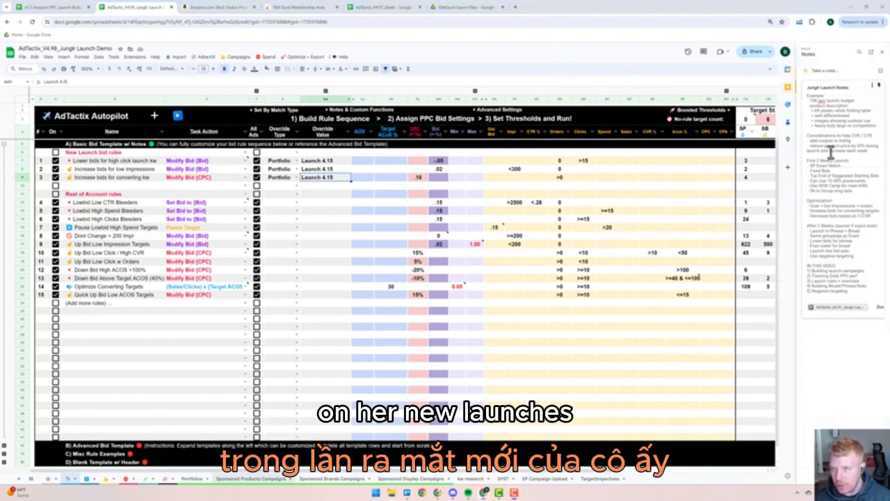
left_click_drag(811, 211, 865, 218)
left_click(821, 218)
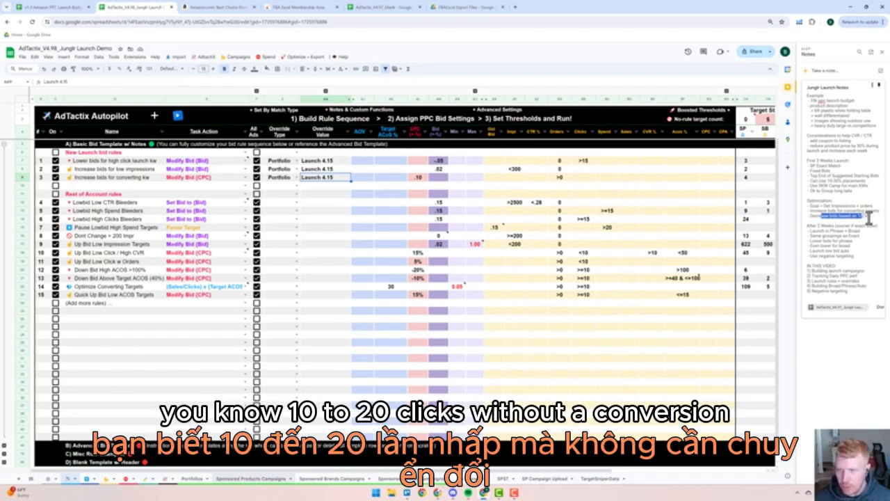
left_click_drag(826, 207, 847, 206)
left_click(389, 194)
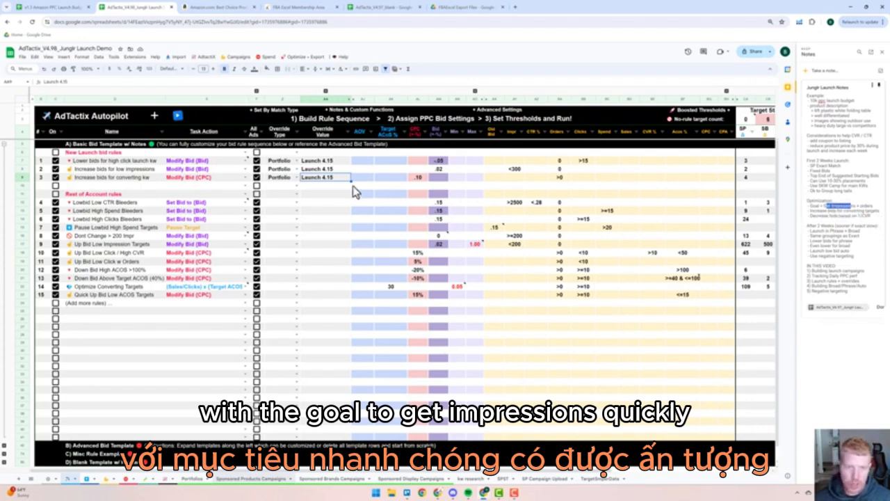
Examine the orders and clicks thresholds, task action and bid adjustment of the launch rule that lowers bids for high-click keywords
left_click_drag(385, 162, 465, 181)
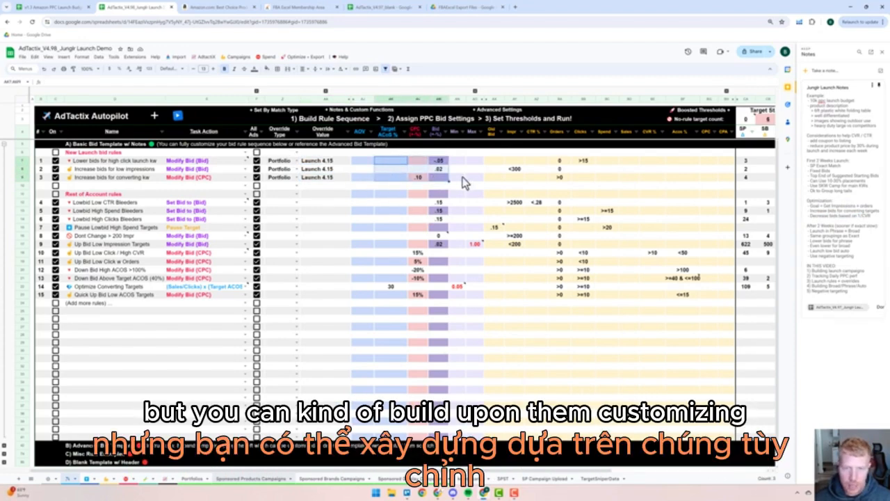
left_click(559, 161)
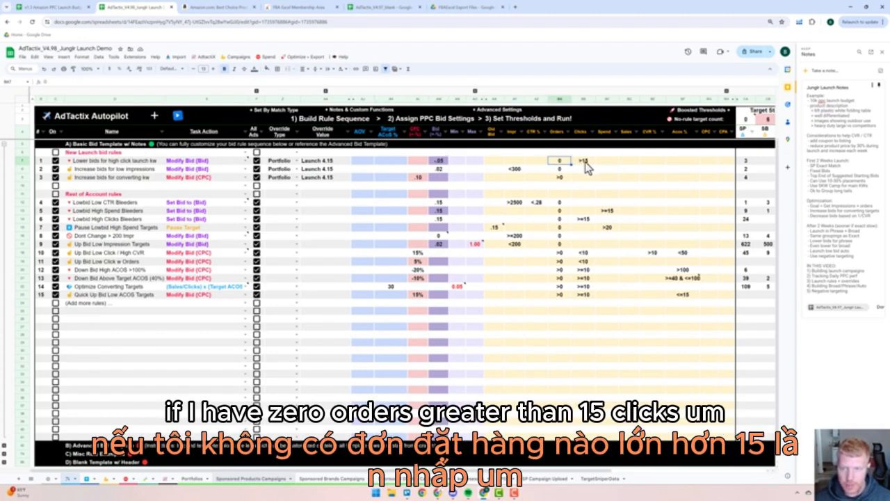
left_click(583, 164)
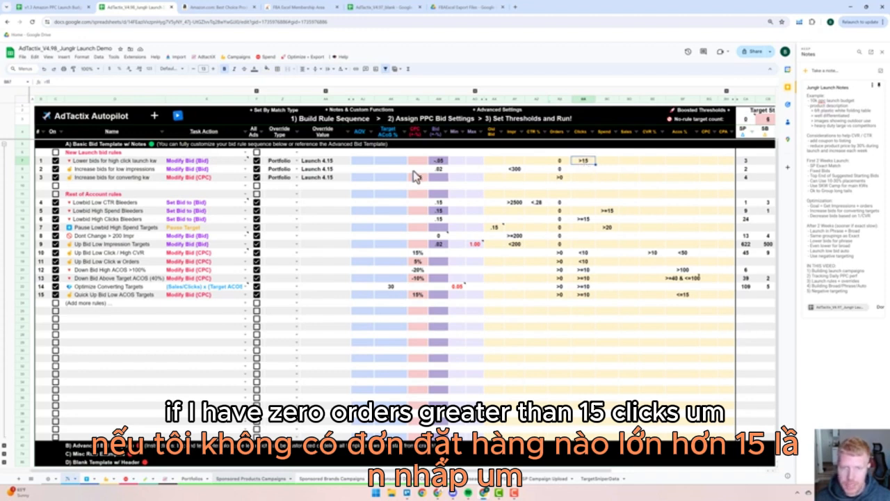
left_click(200, 164)
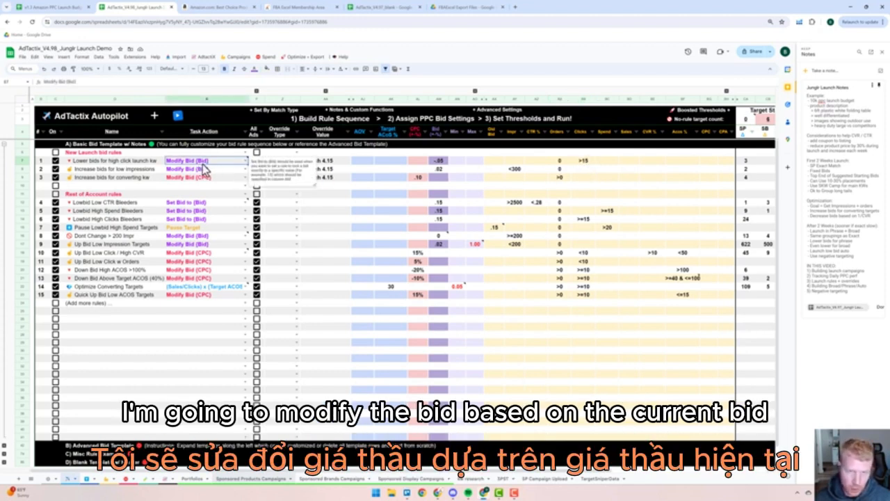
left_click(437, 162)
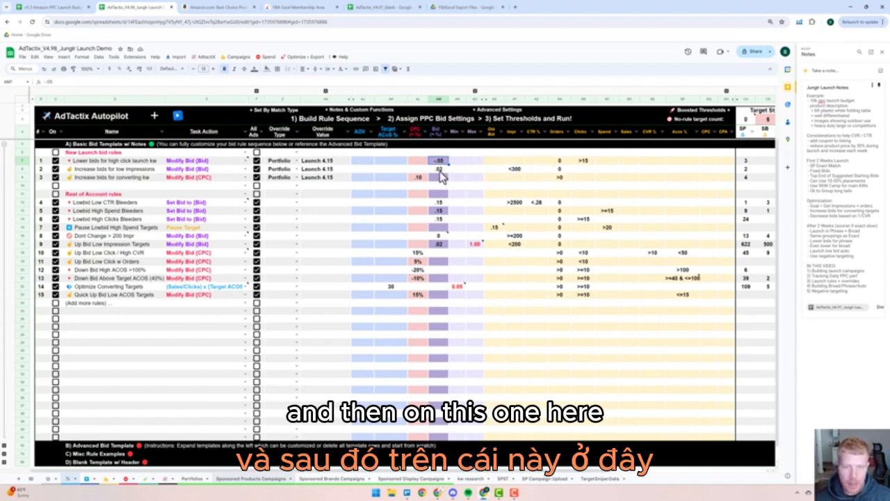
Examine the bid adjustment, impressions and orders thresholds and task action of the launch rule for low impressions
left_click(439, 172)
left_click(519, 172)
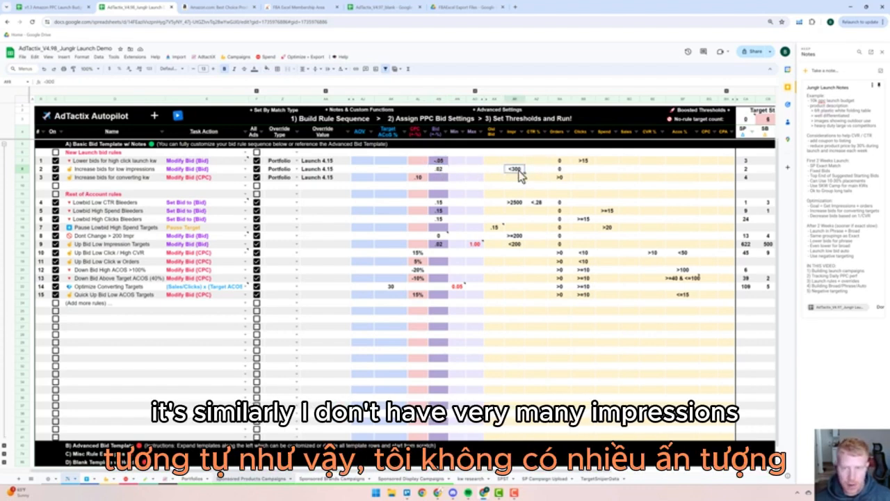
left_click(563, 171)
left_click(444, 171)
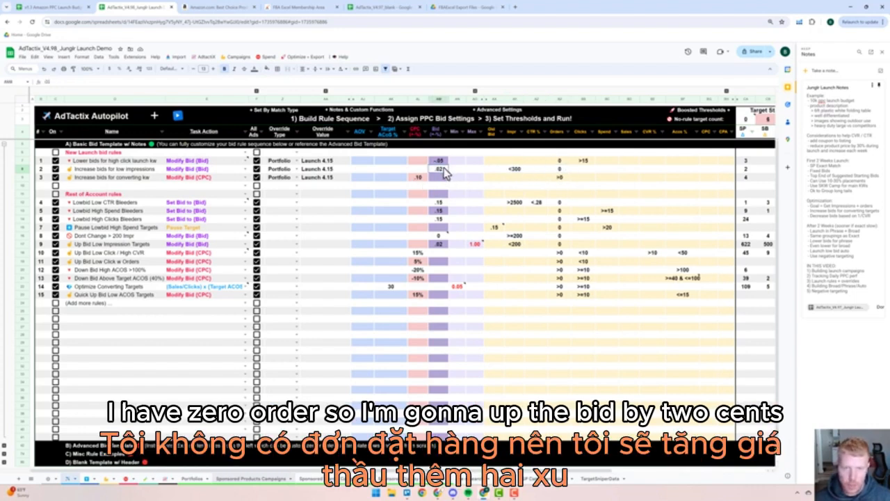
left_click(222, 173)
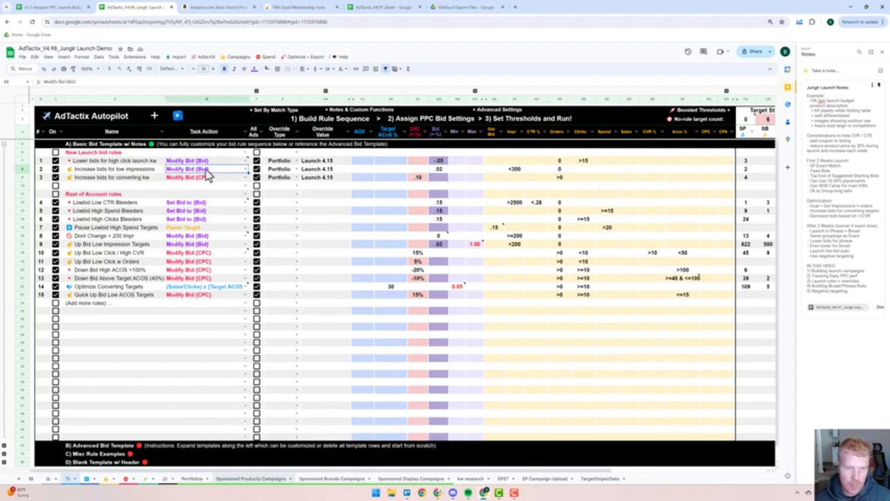
Check the task action and orders threshold of the launch rule that increases bids for converting keywords
left_click(230, 178)
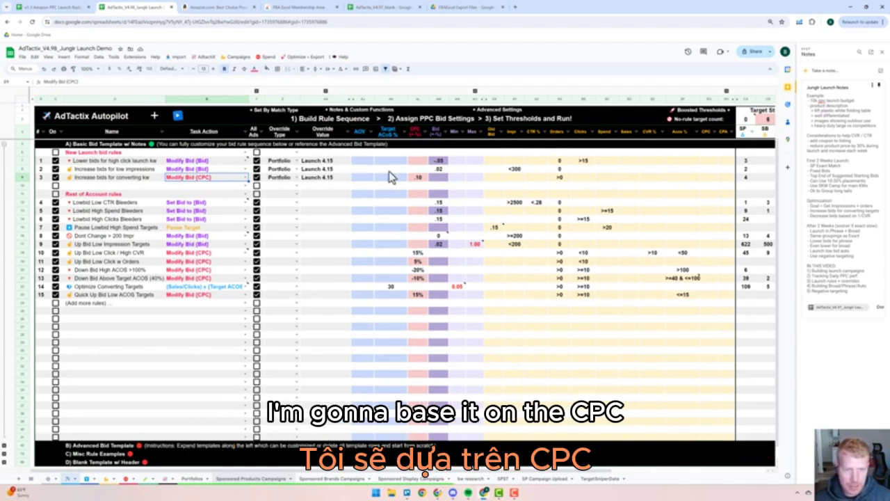
left_click(562, 178)
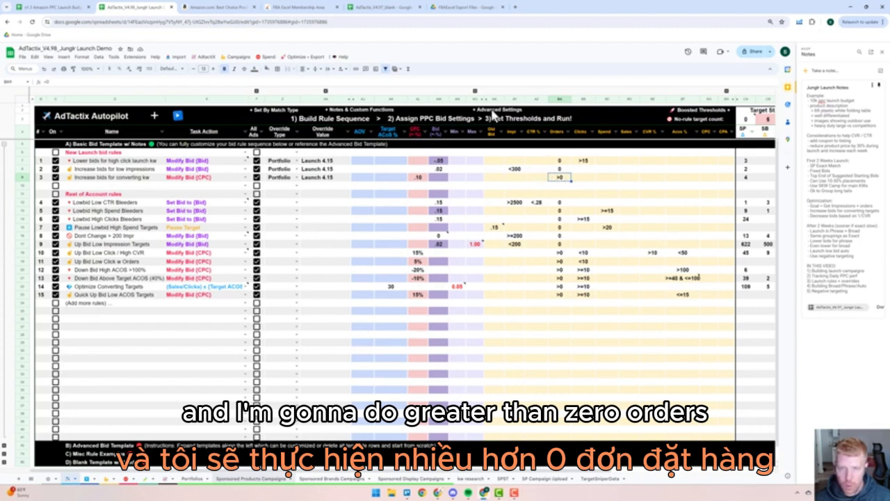
left_click(219, 179)
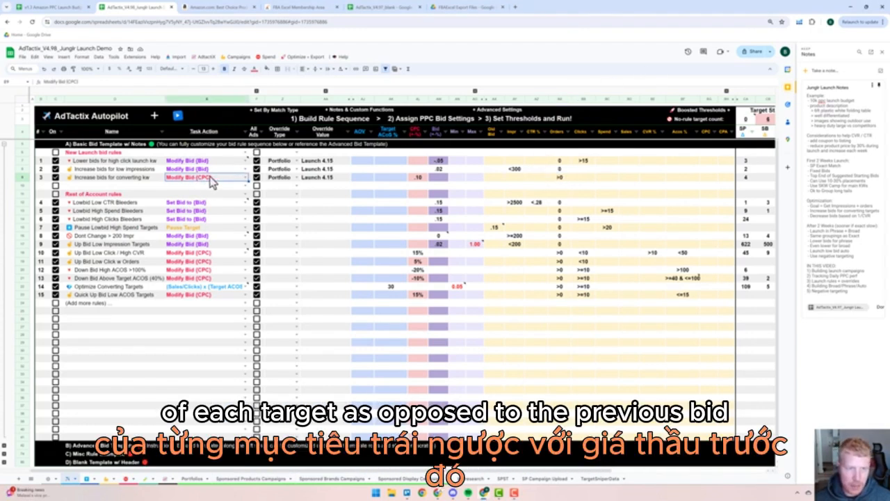
Compare the original bid column with the CPC column in the Sponsored Products Campaigns sheet
left_click(263, 479)
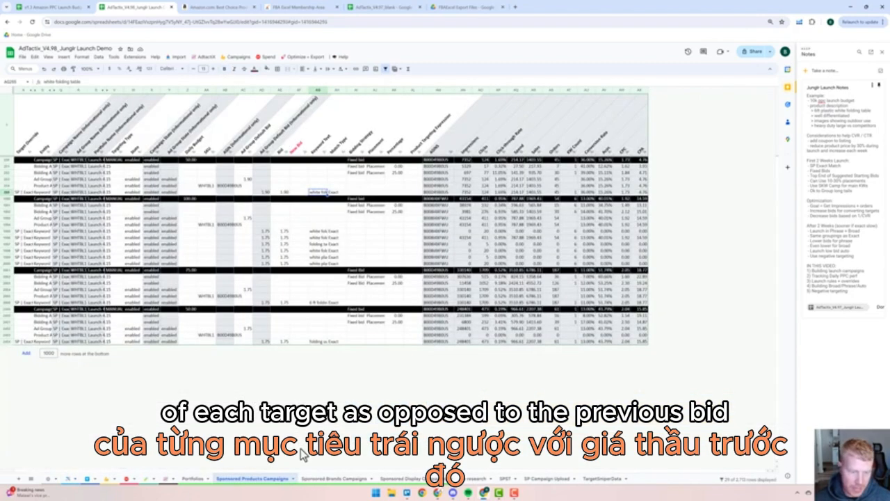
left_click(280, 90)
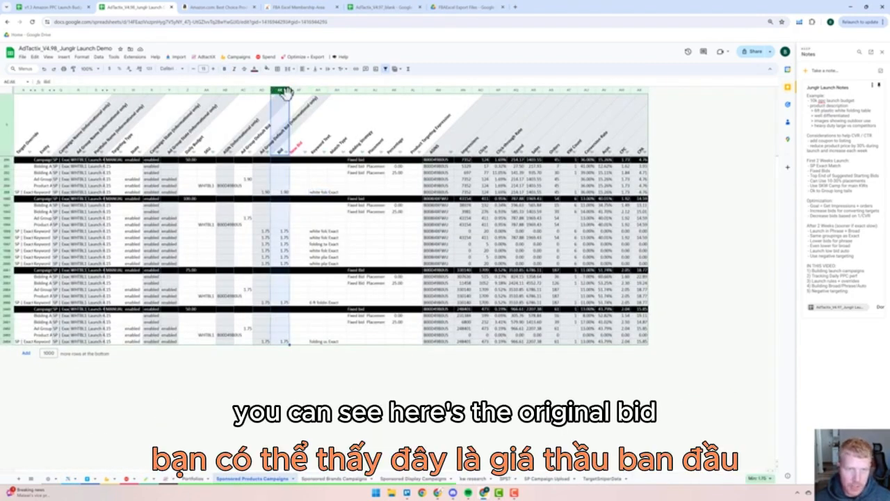
left_click(621, 91)
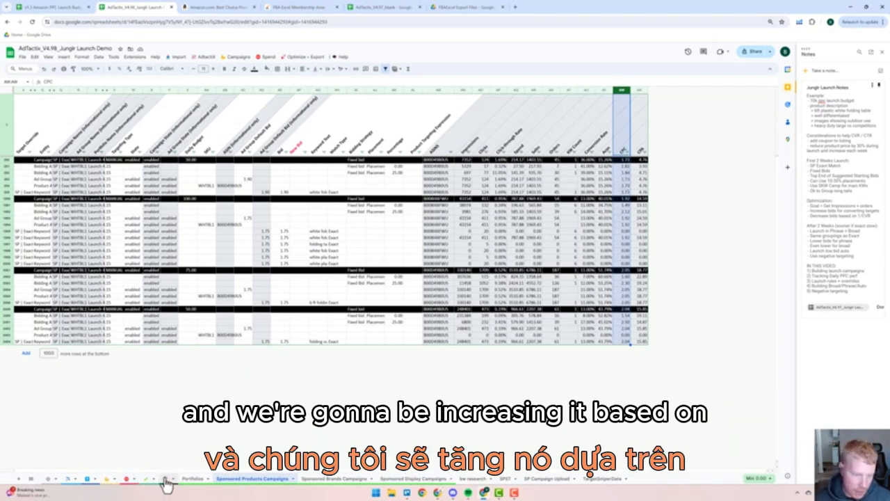
Return to the Autopilot sheet and compare the converting-keyword rule's fixed CPC adjustment with the percentage in the Up Bid Low Click / High CVR rule
left_click(69, 482)
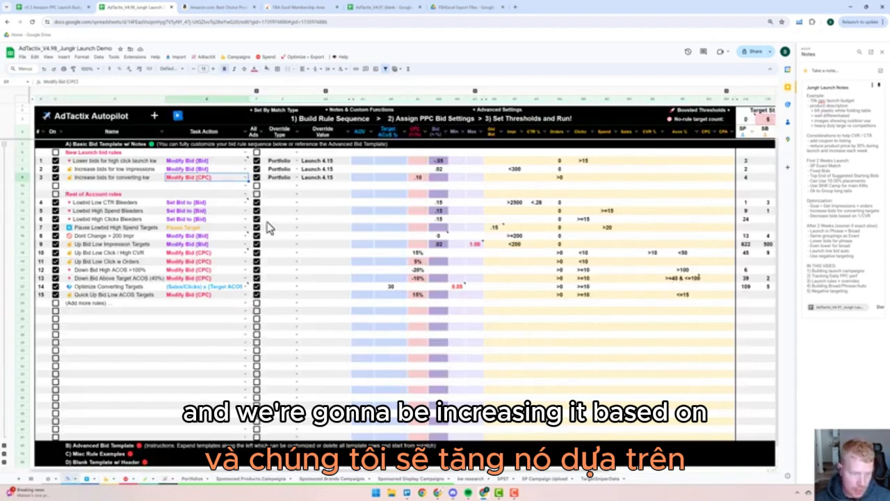
left_click(416, 178)
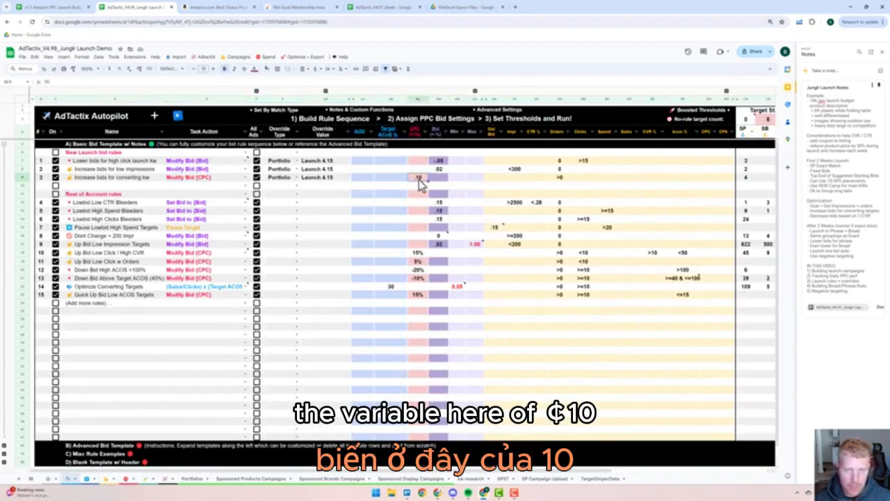
left_click(418, 254)
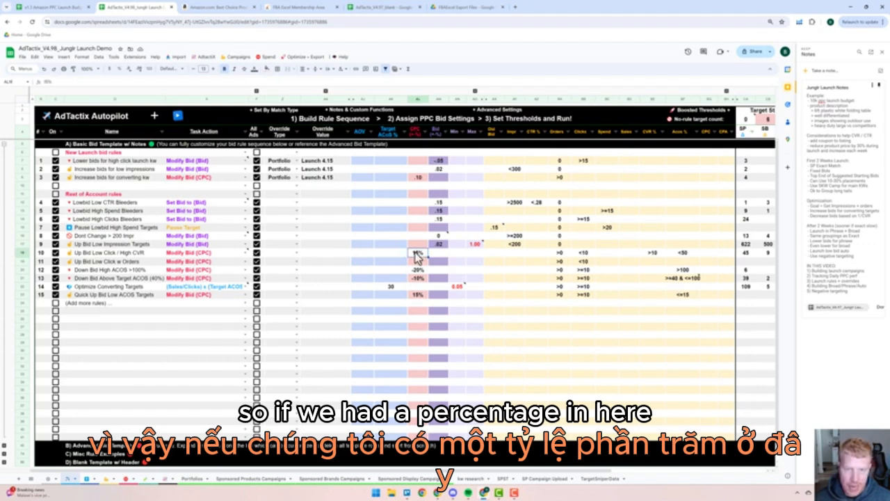
left_click(418, 179)
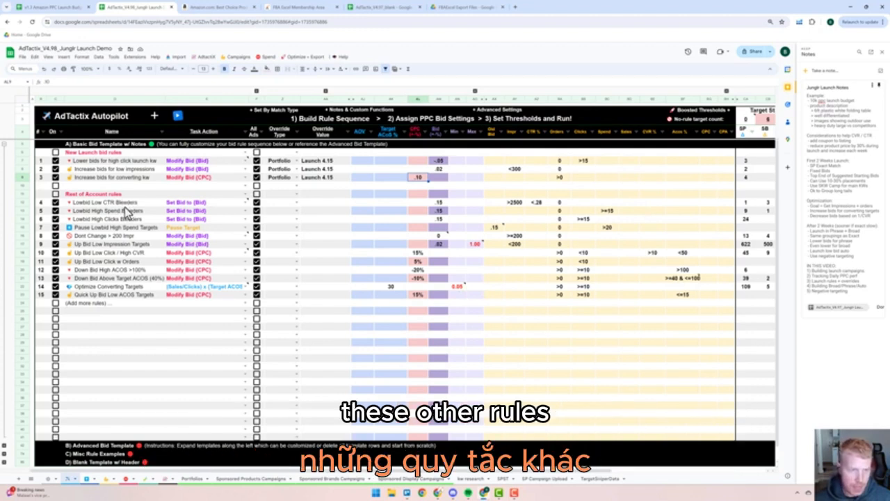
Review the Rest of Account rules, their task actions and override settings against the portfolio-specific New Launch bid rules
left_click_drag(124, 203, 720, 299)
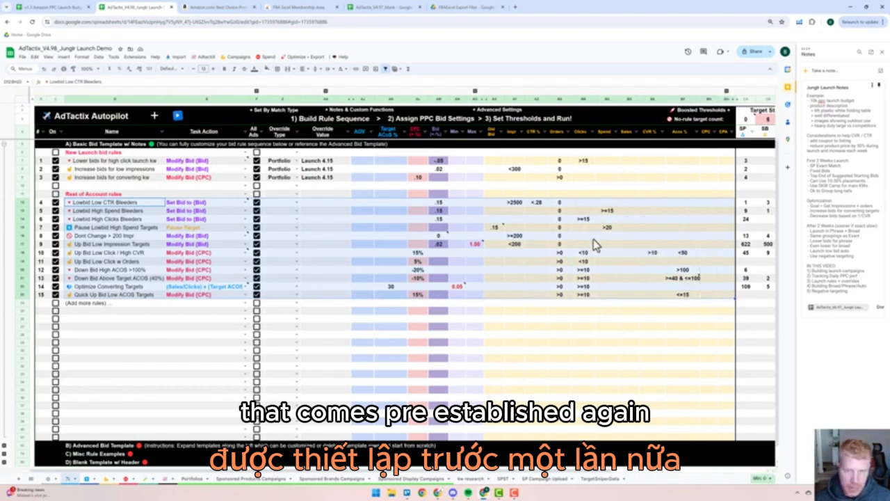
left_click(726, 92)
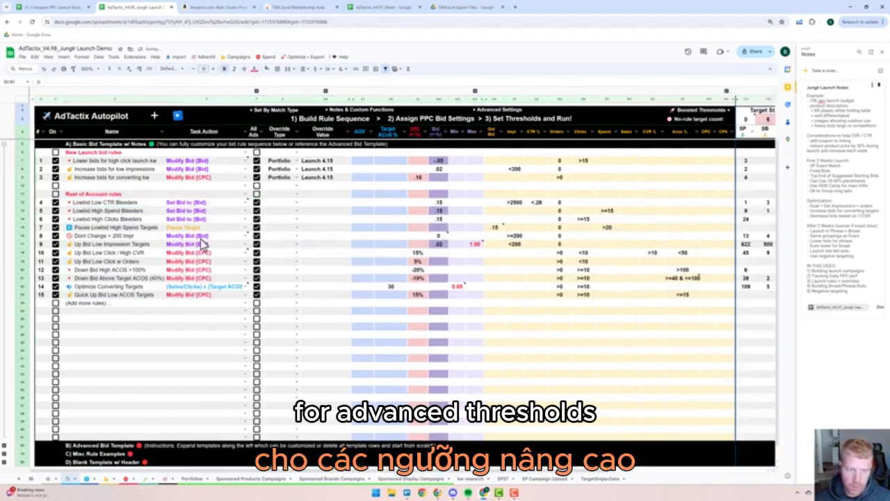
mouse_move(200, 210)
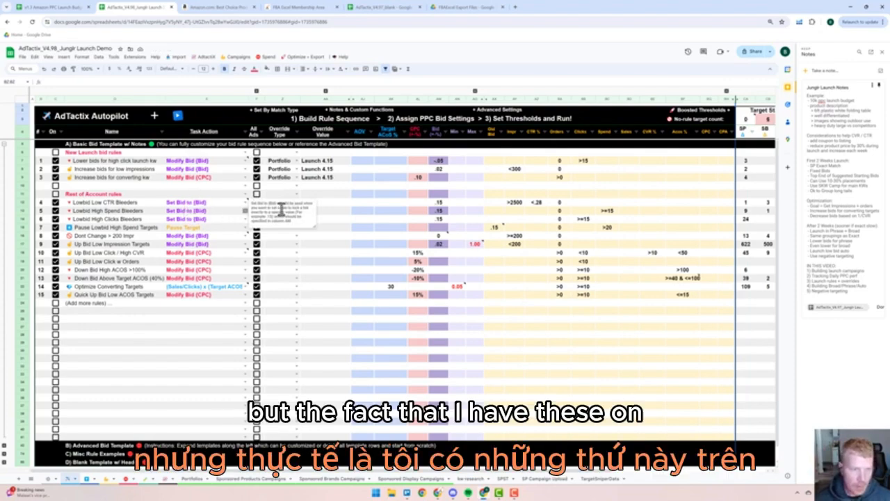
left_click(297, 237)
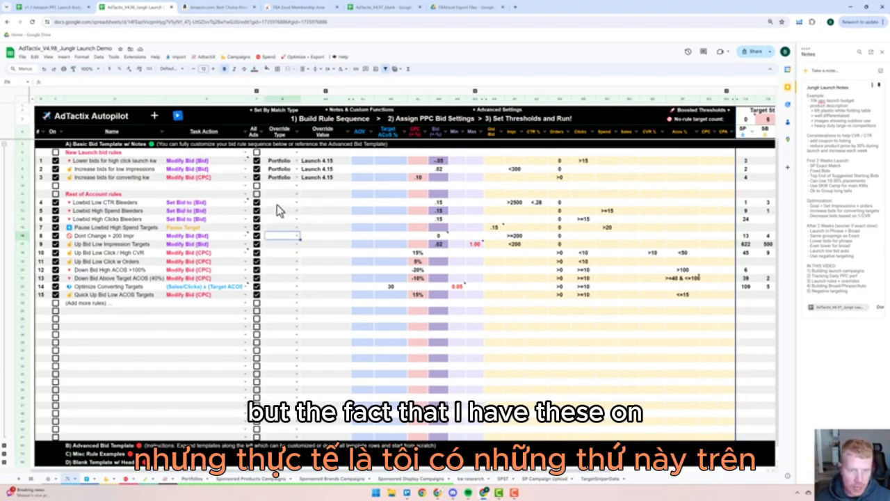
left_click_drag(221, 204, 225, 303)
left_click_drag(209, 161, 356, 182)
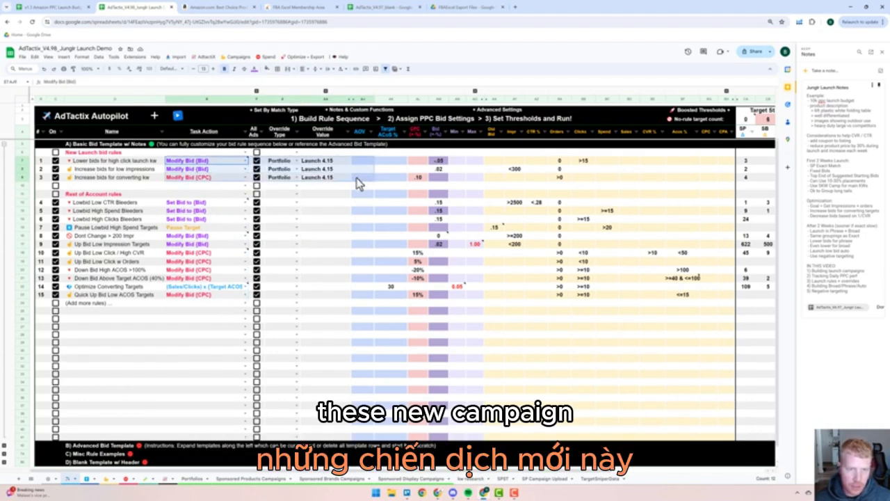
left_click(144, 161)
left_click(142, 295)
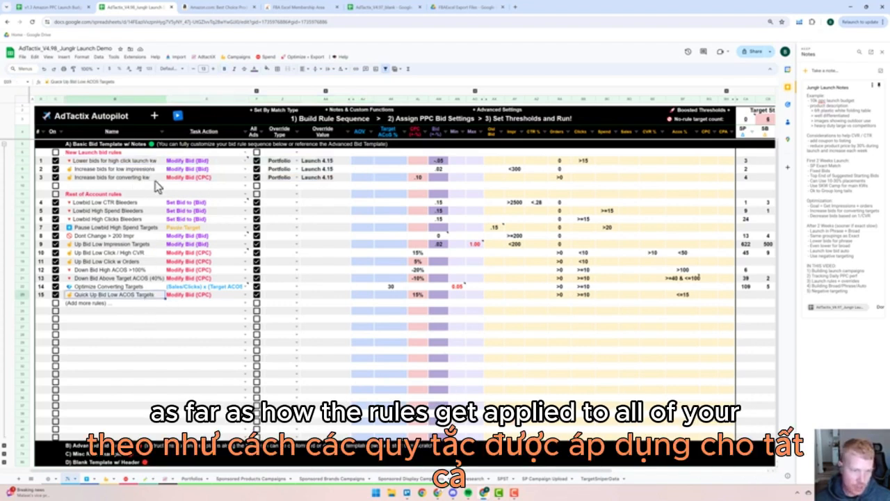
Run the Autopilot bid rules and review the SP, SB and SD counts of affected targets for each rule
left_click(178, 118)
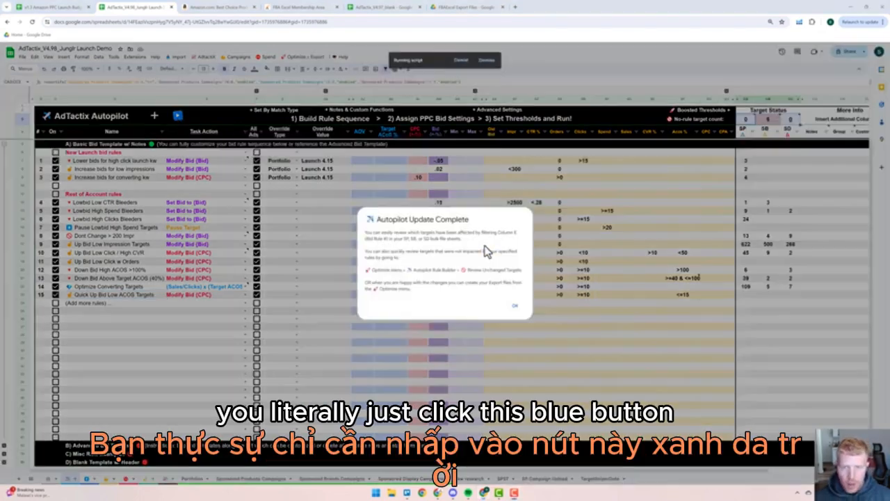
left_click(514, 311)
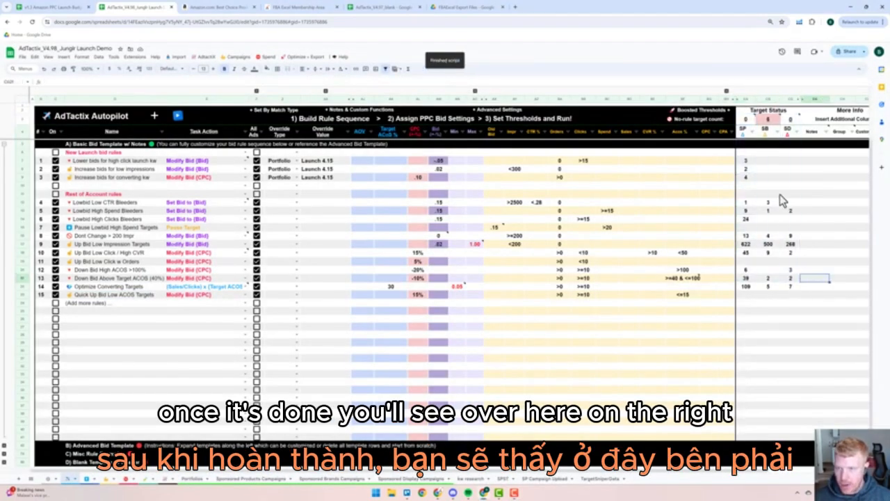
left_click(744, 132)
left_click(767, 132)
left_click(787, 132)
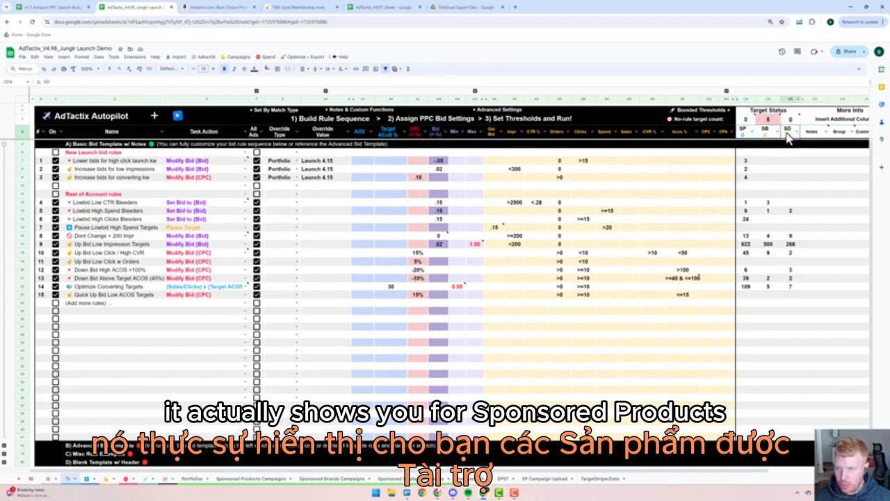
left_click_drag(746, 160, 788, 292)
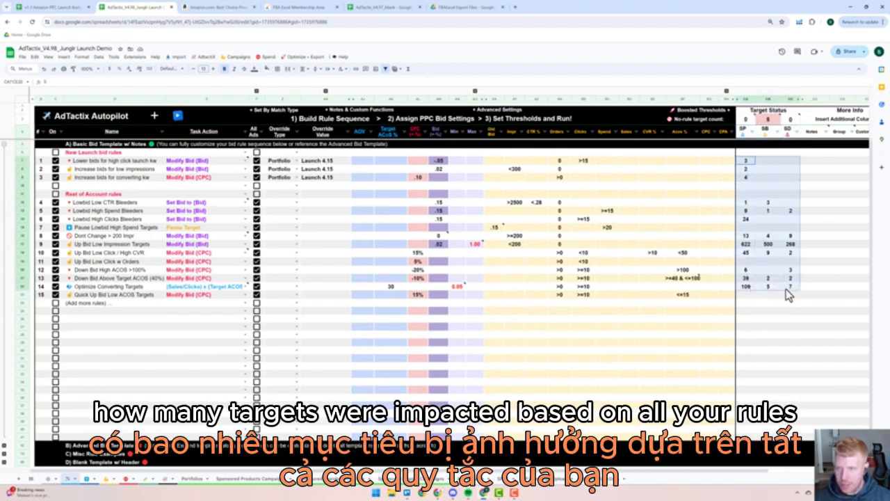
left_click(745, 162)
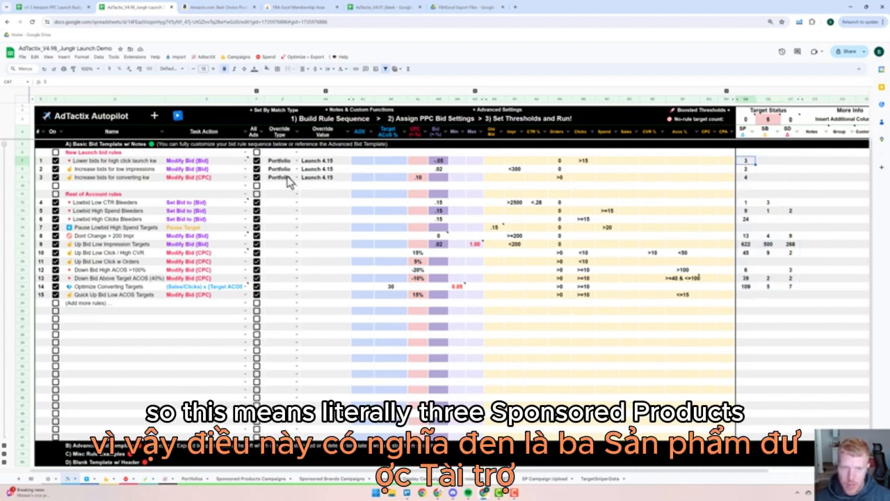
left_click(41, 163)
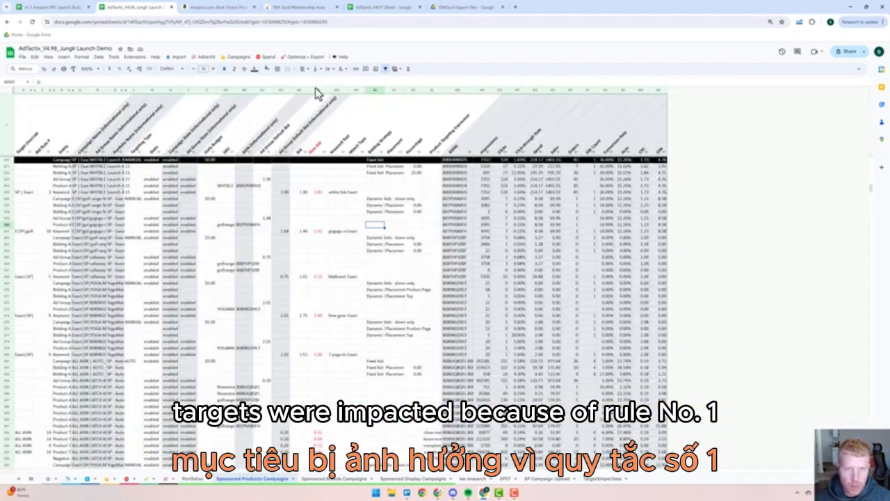
Examine the New Bid column and the bid rule number of the "white folding table" exact keyword in the Sponsored Products Campaigns sheet
left_click(318, 90)
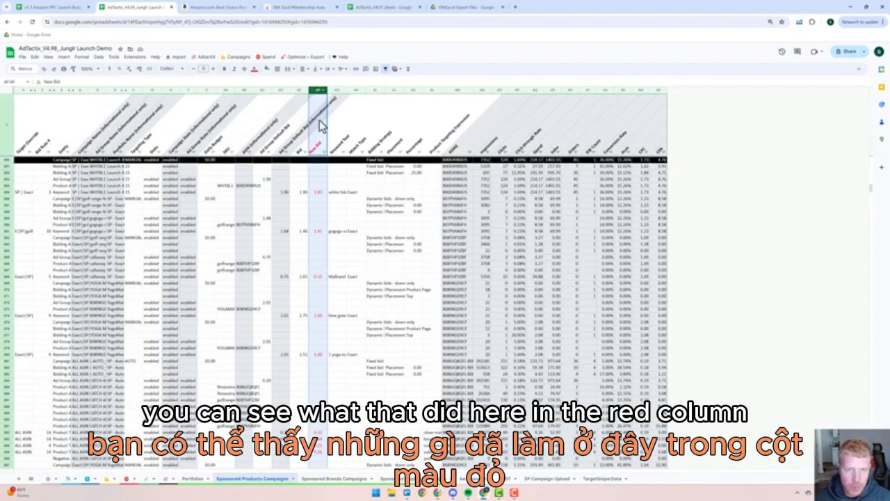
left_click(317, 192)
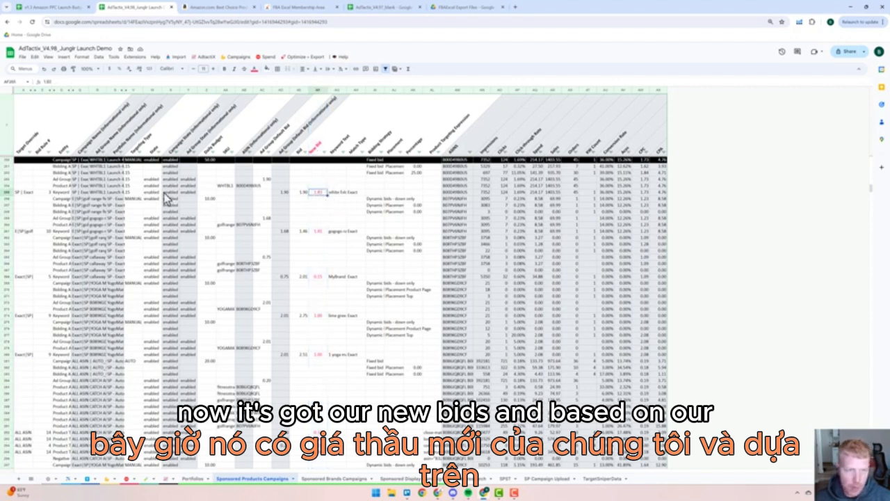
left_click(48, 195)
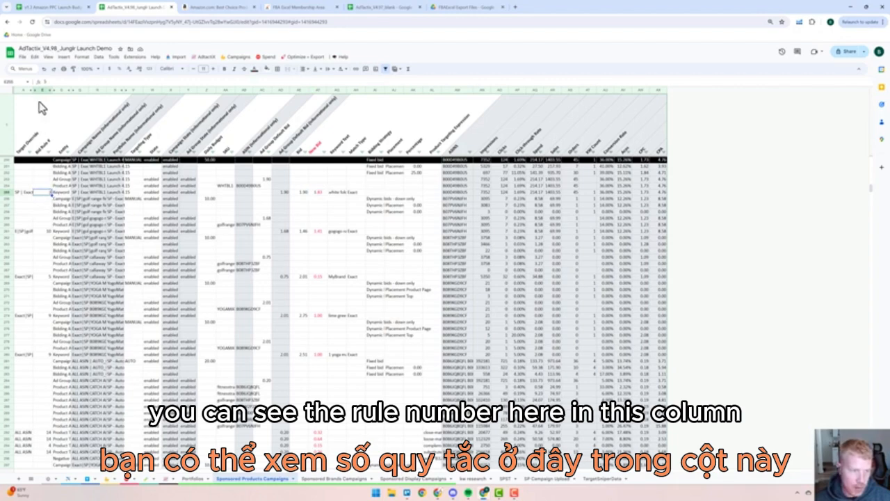
Look up rule 3 in the Autopilot sheet and check its CPC adjustment
left_click(68, 479)
left_click(28, 177)
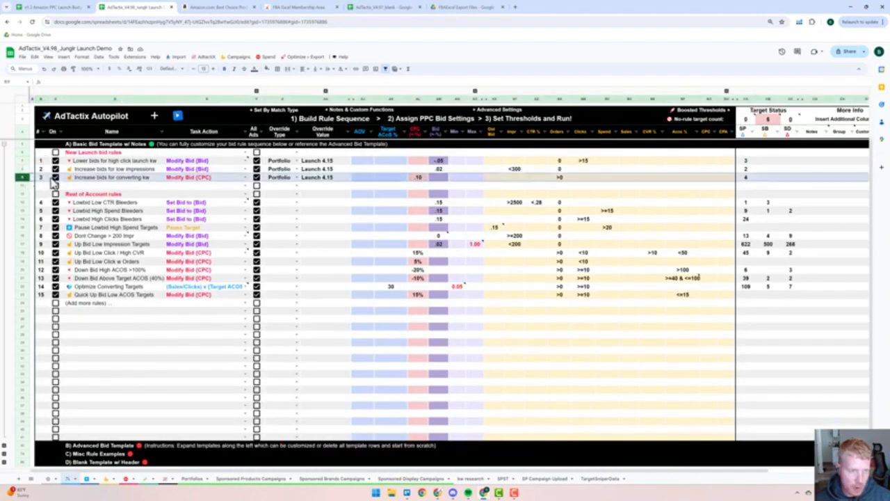
left_click(421, 179)
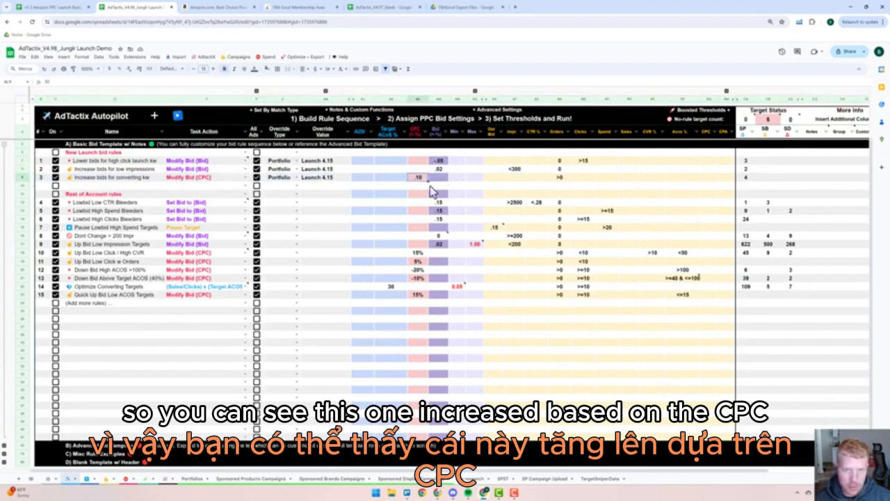
Compare the CPC and New Bid of the "white folding table" exact keyword with the launch rules in the Autopilot sheet
left_click(257, 480)
left_click(8, 192)
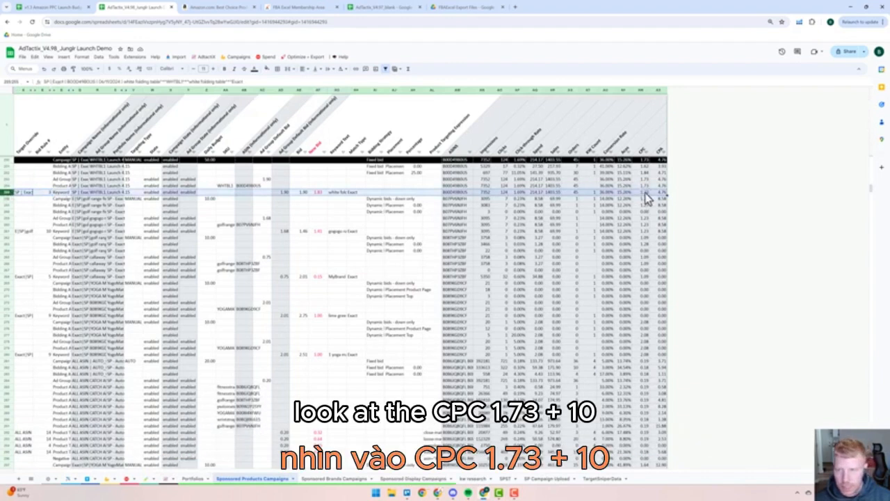
left_click(322, 194)
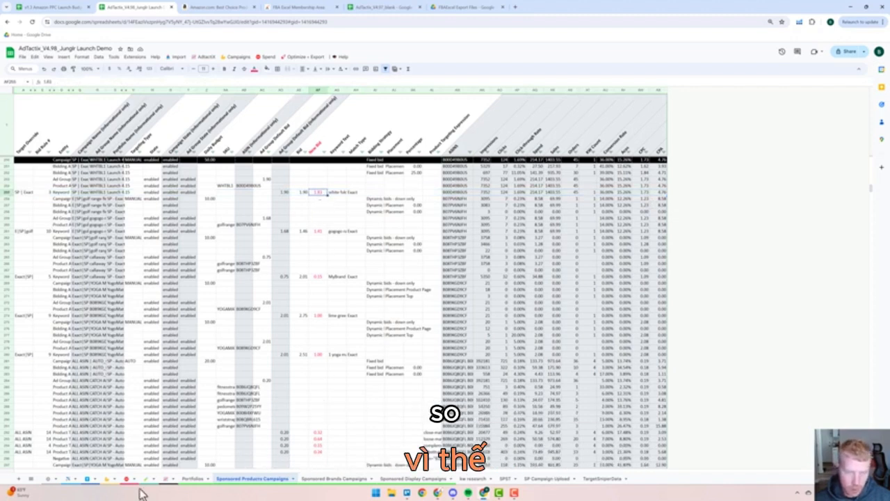
left_click(68, 481)
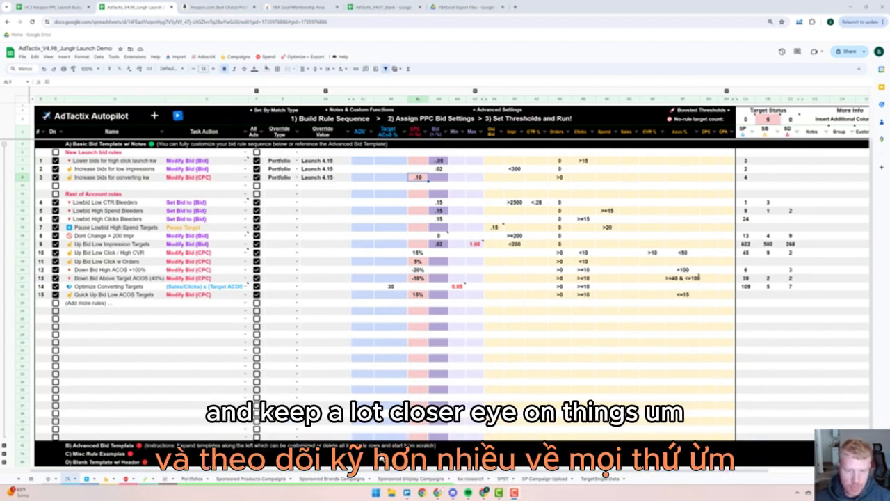
Filter the Sponsored Products Campaigns sheet by portfolio name to show only Launch 4.15
left_click(240, 479)
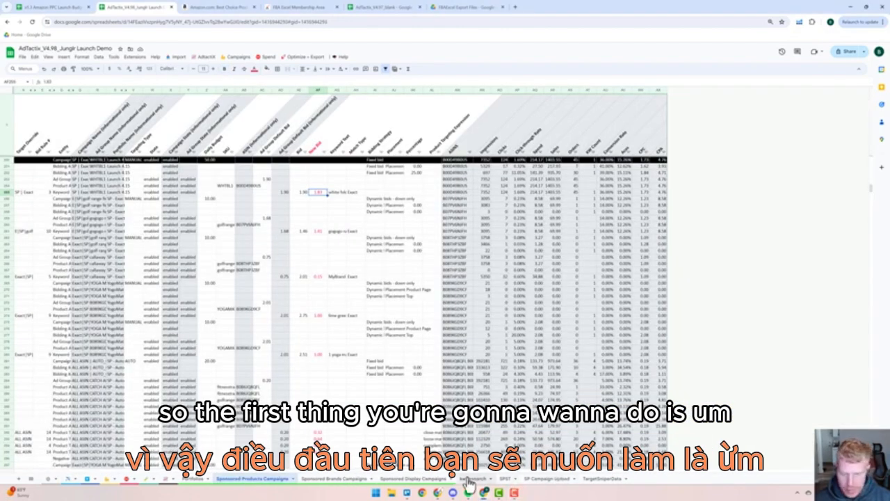
left_click(120, 153)
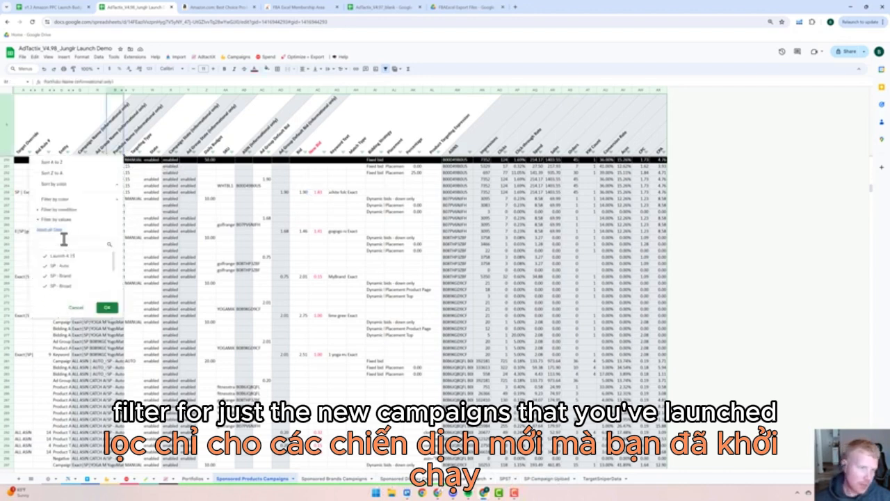
left_click(58, 229)
left_click(62, 256)
left_click(107, 308)
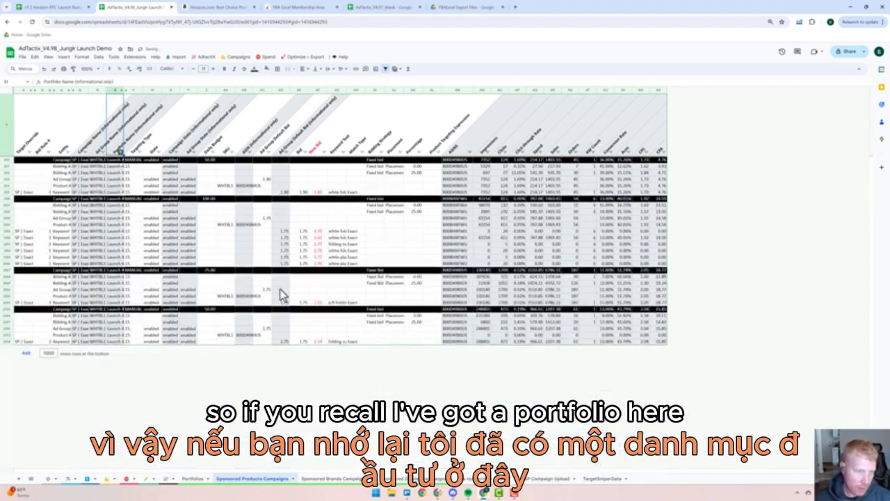
Filter the blanks out of the Target Override column so only the keyword-level rows remain
left_click(24, 192)
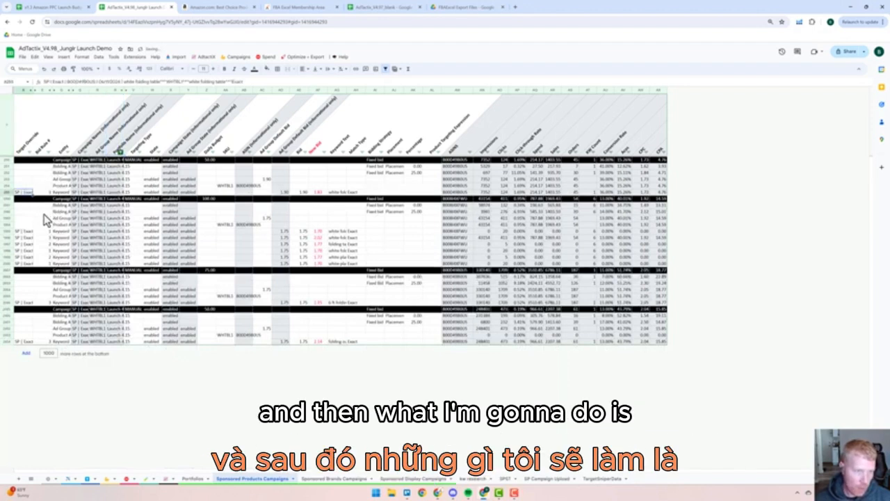
left_click(34, 153)
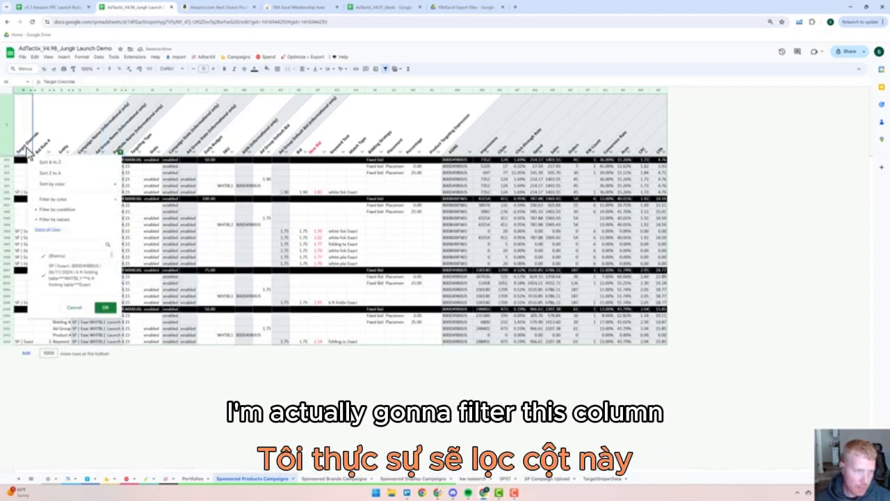
left_click(48, 255)
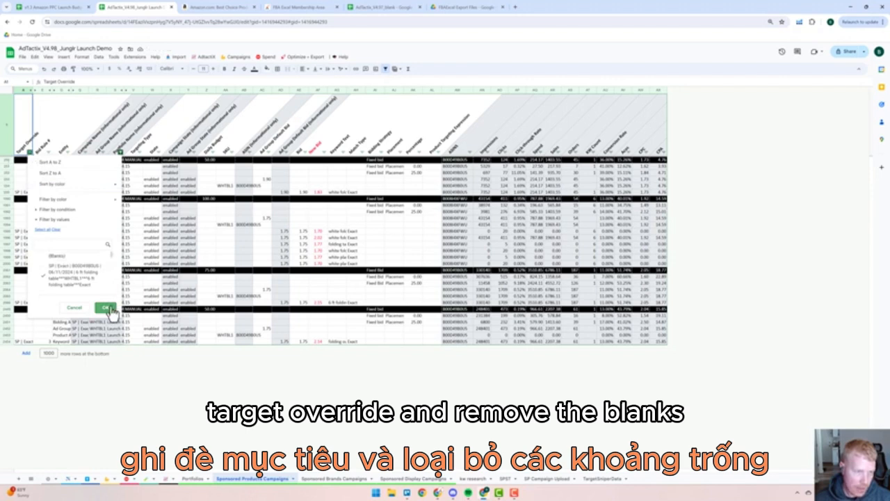
left_click(106, 308)
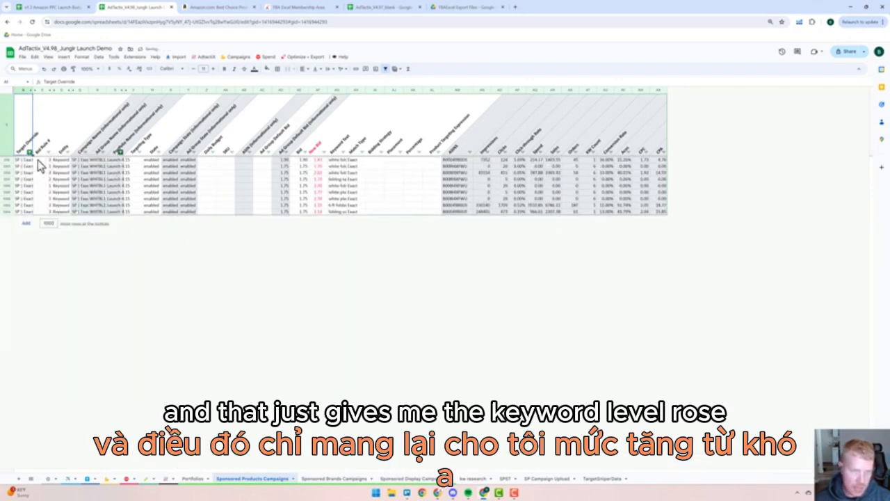
Copy the Target Override values of all filtered keyword rows and select the filled Override cells in the Bid Override Table
left_click_drag(28, 159, 28, 212)
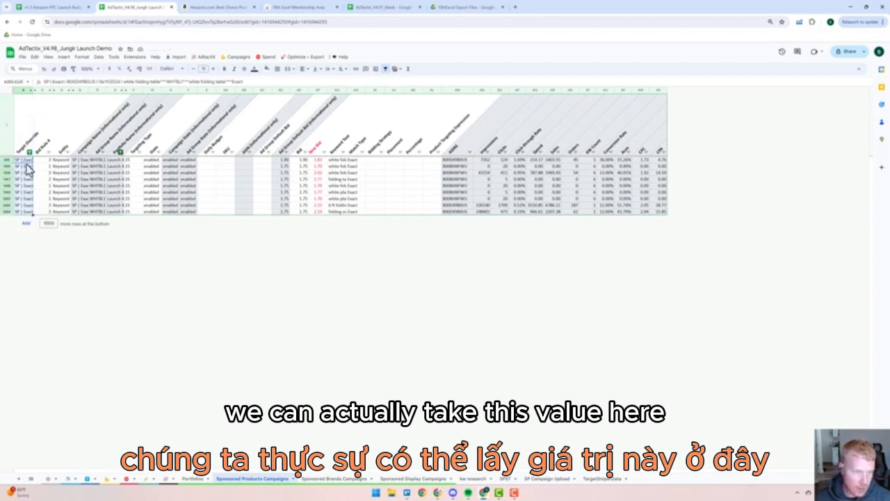
key("ctrl+c")
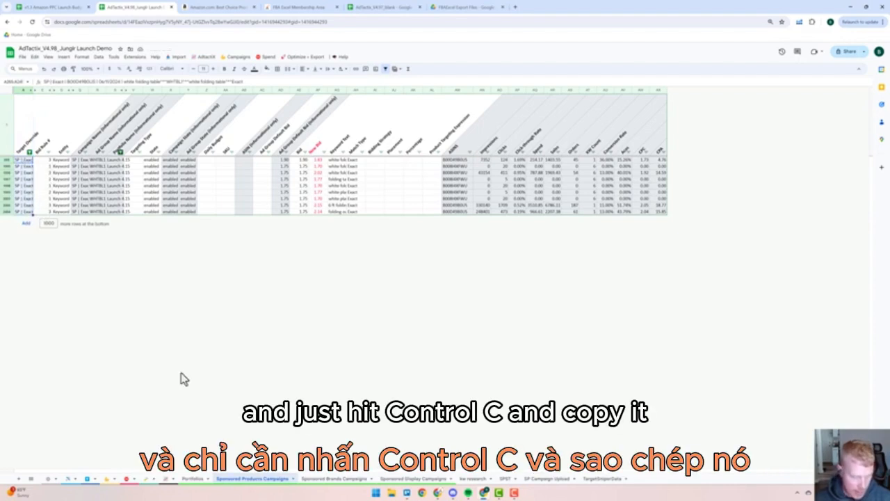
left_click(88, 479)
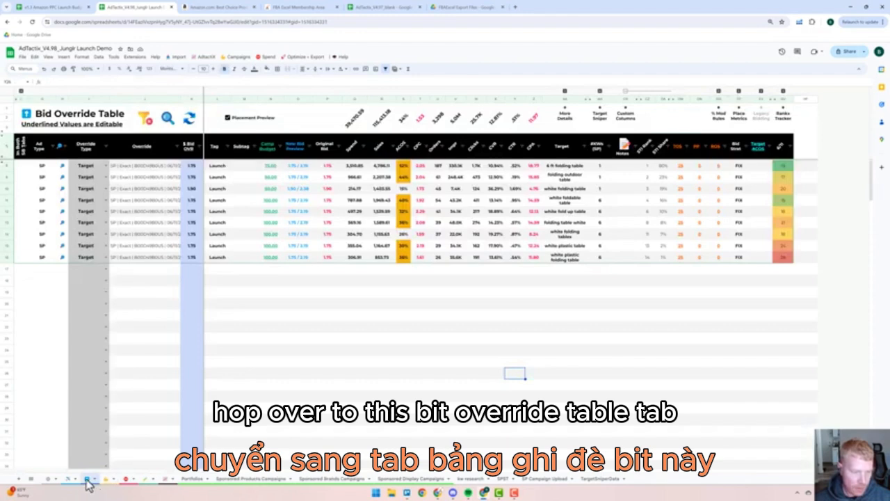
left_click(146, 165)
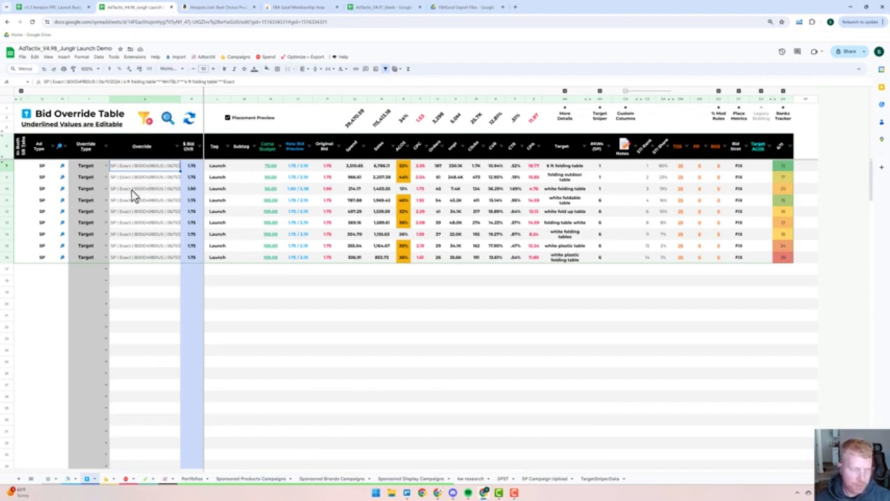
left_click(133, 258, "shift")
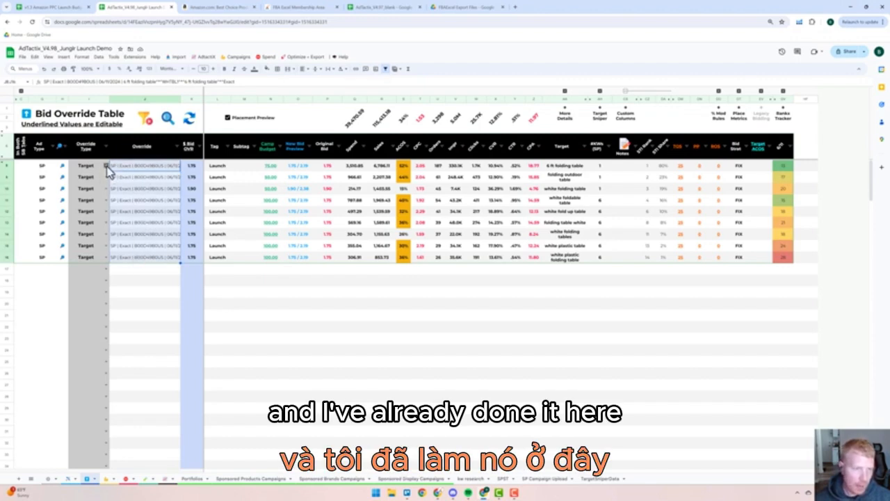
Set the override type of the "6 ft folding table" row to Target
left_click(100, 168)
left_click(106, 166)
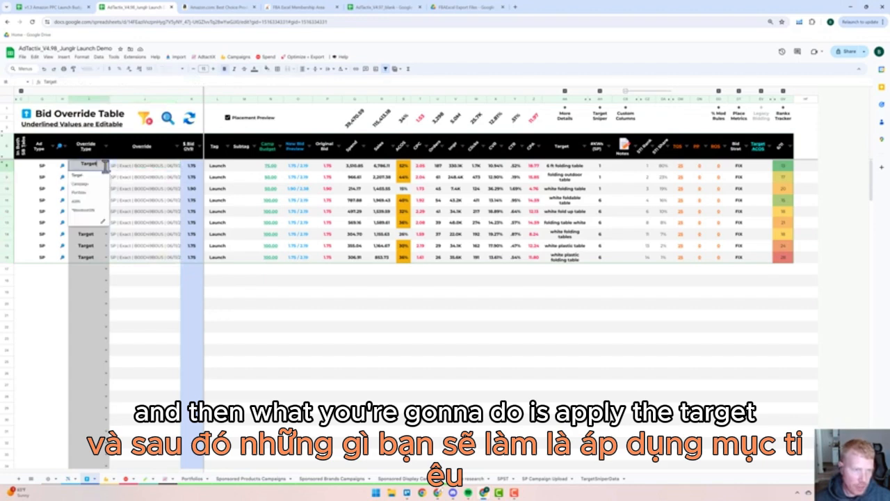
left_click(87, 175)
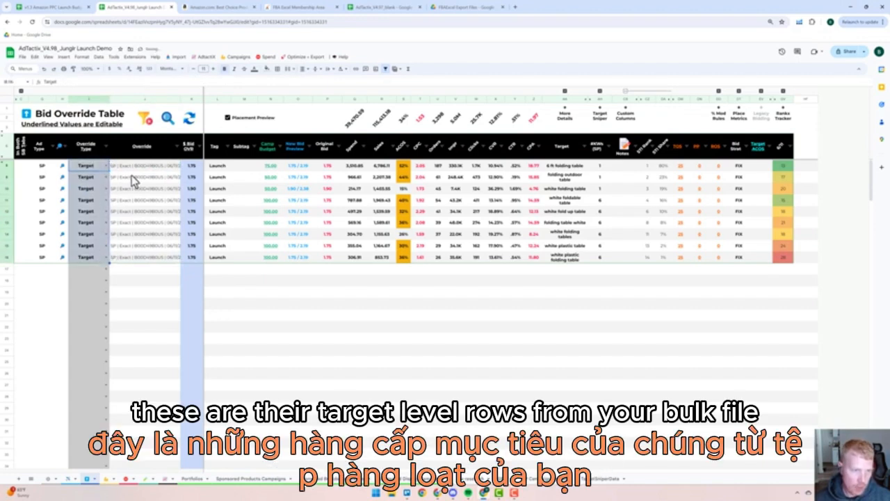
Review the Launch tags and the Subtag column for the new launch targets in the Bid Override Table
left_click(148, 292)
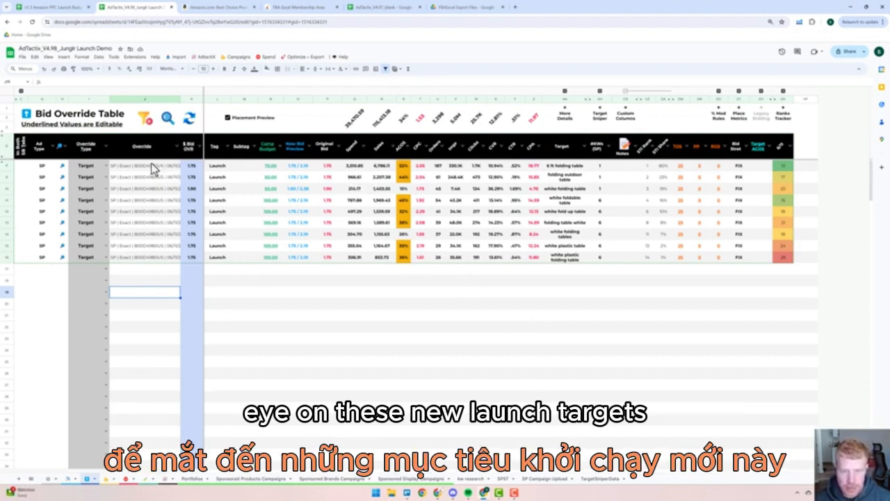
left_click_drag(222, 169, 219, 261)
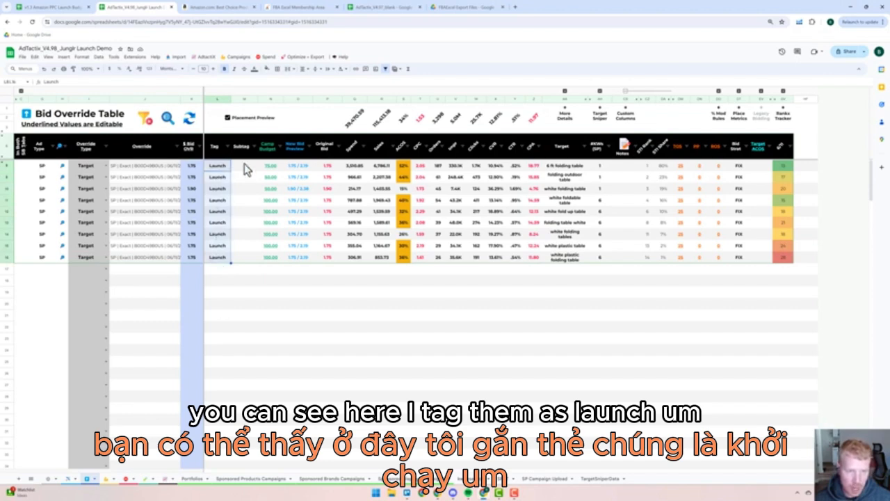
left_click(244, 257)
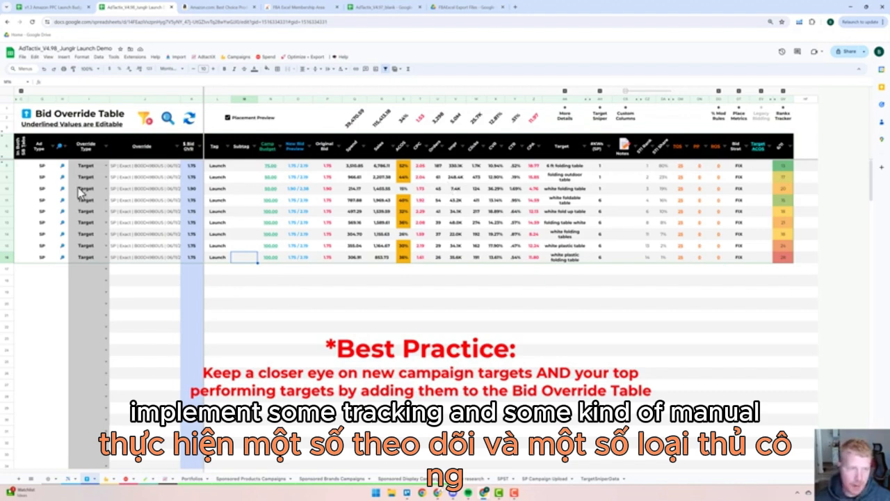
Open the Amazon search results for "6 ft folding table" from its target row and examine the top and rest of search placements
mouse_move(63, 168)
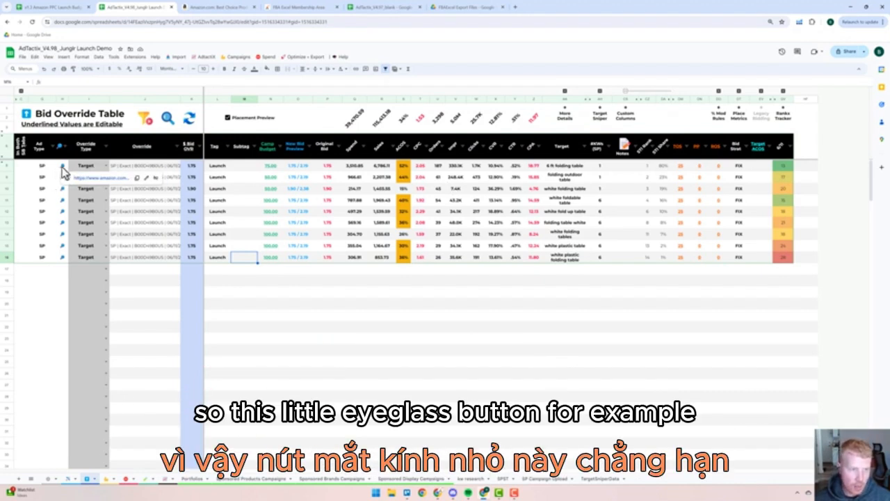
left_click(90, 178)
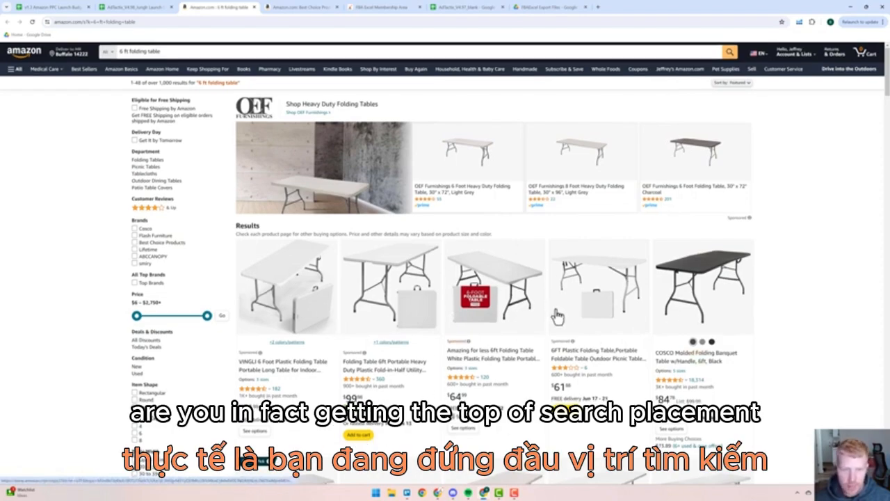
scroll(556, 315, "down", 10)
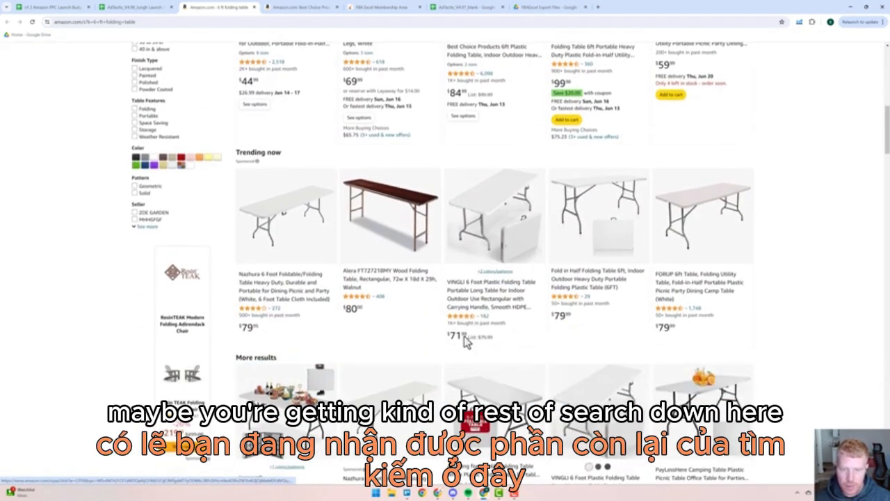
scroll(440, 307, "up", 3)
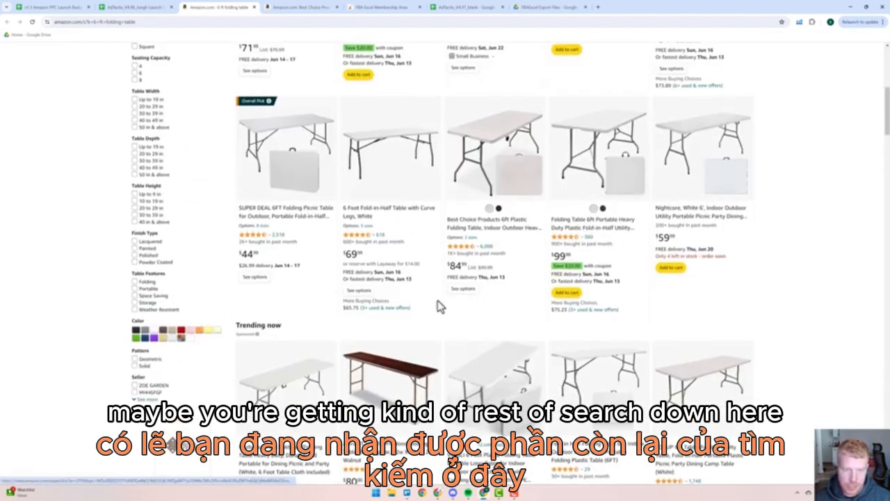
scroll(176, 87, "up", 1)
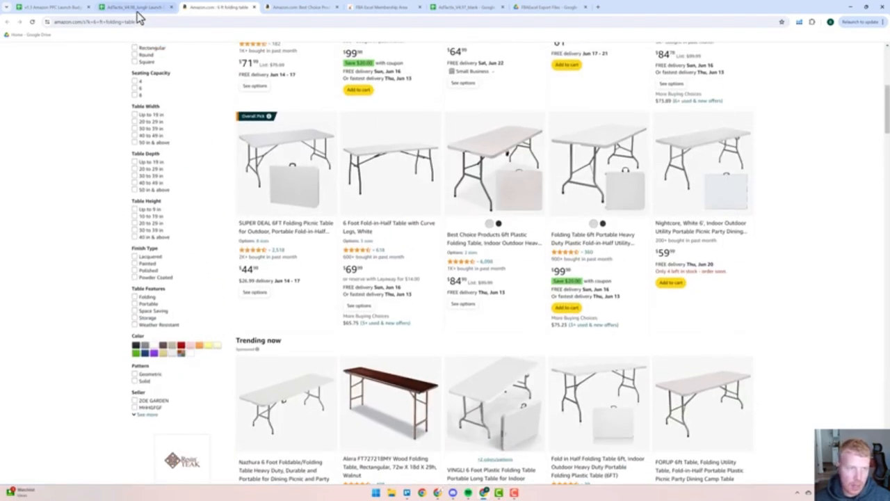
Return to the Bid Override Table and review the placement settings, campaign budgets and keyword counts of the single- and multi-keyword campaigns
left_click(137, 8)
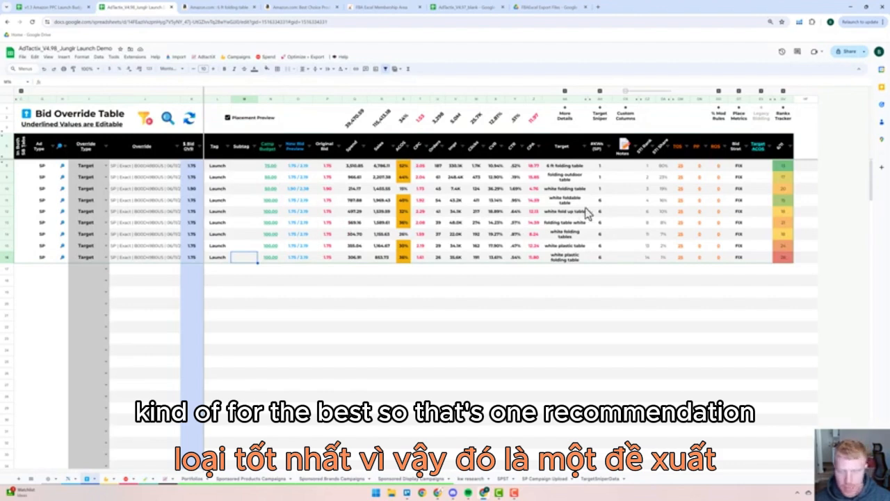
left_click(682, 168)
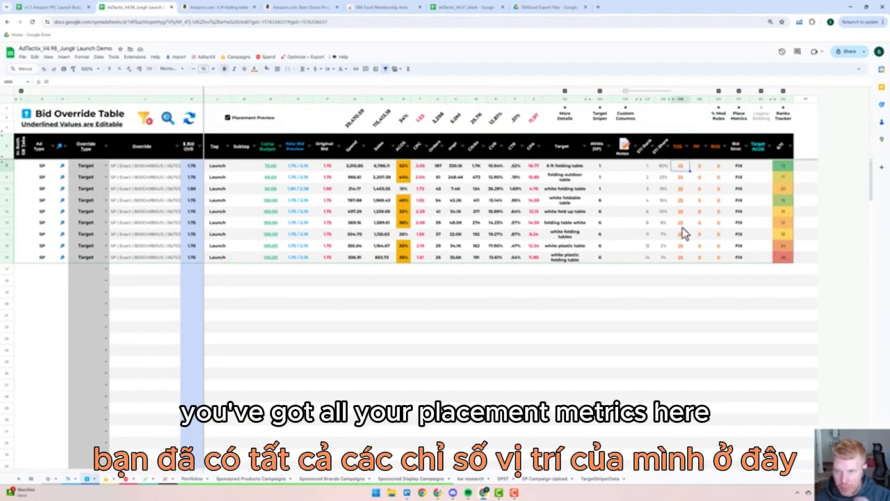
left_click(268, 168)
left_click(274, 265, "shift")
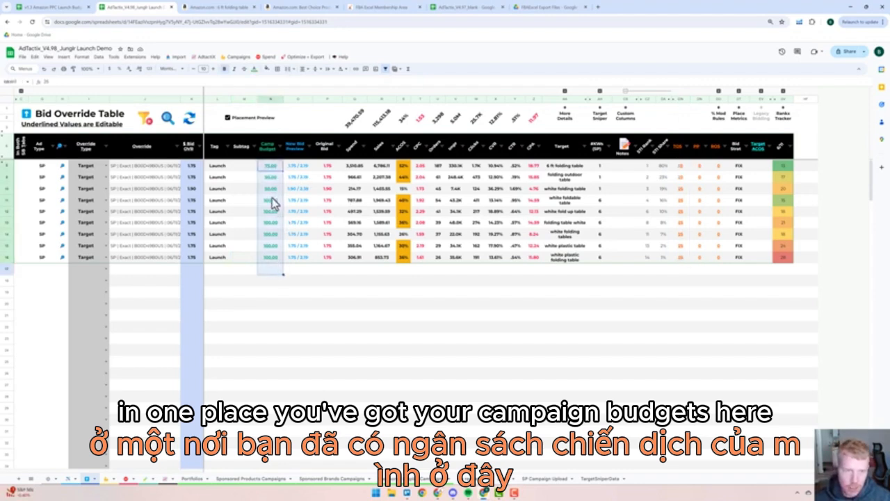
left_click_drag(274, 202, 277, 263)
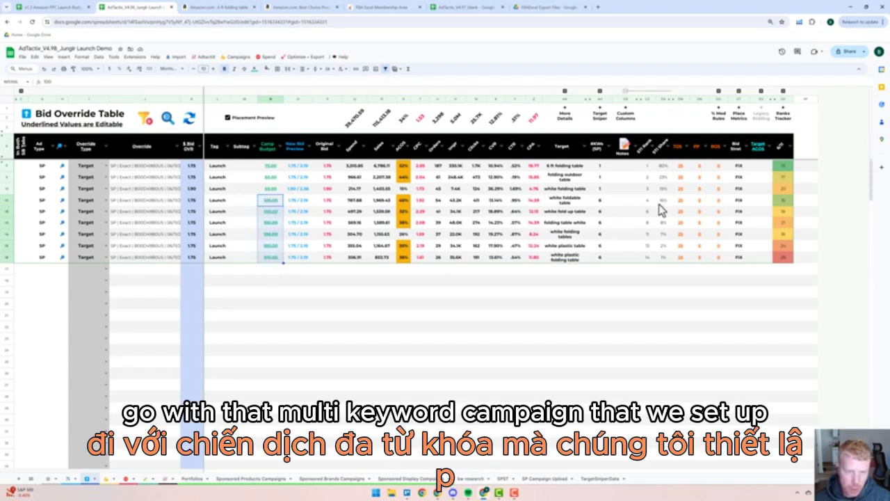
left_click_drag(601, 201, 604, 256)
left_click_drag(600, 167, 599, 189)
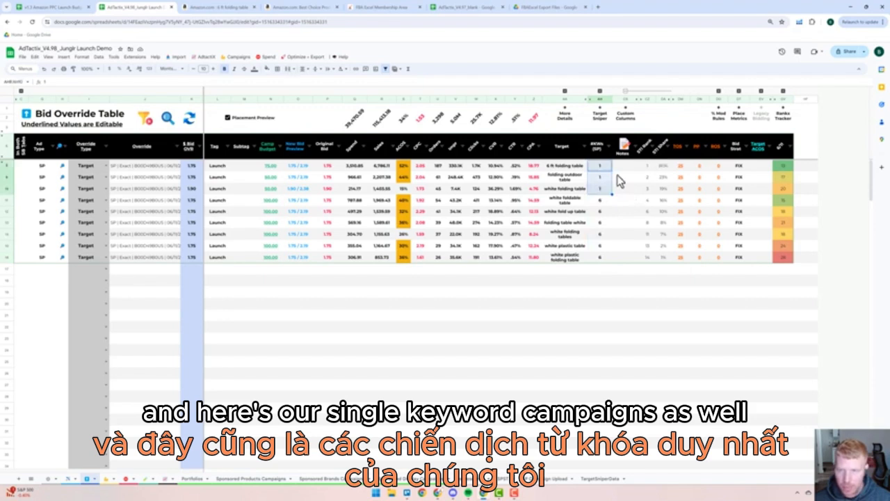
Look up the Target Sniper commands and expand the Target Sniper columns to examine daily CPC and orders per target
left_click(295, 61)
mouse_move(312, 224)
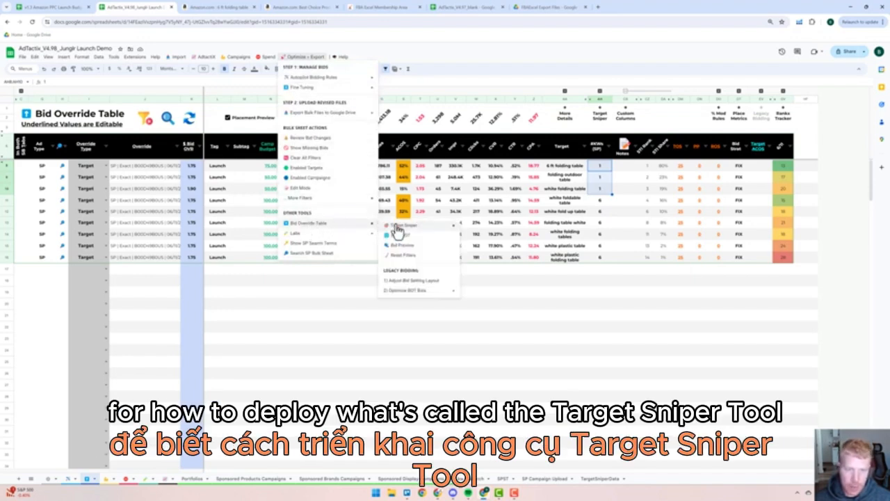
mouse_move(398, 230)
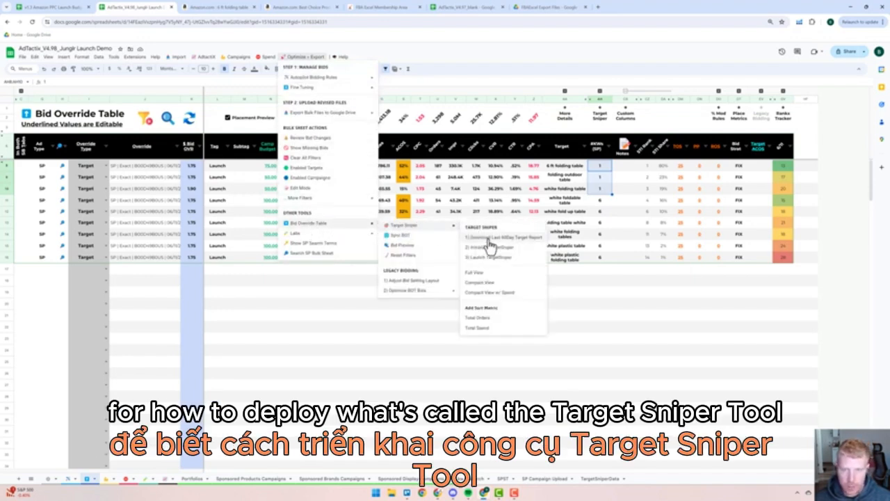
left_click(643, 292)
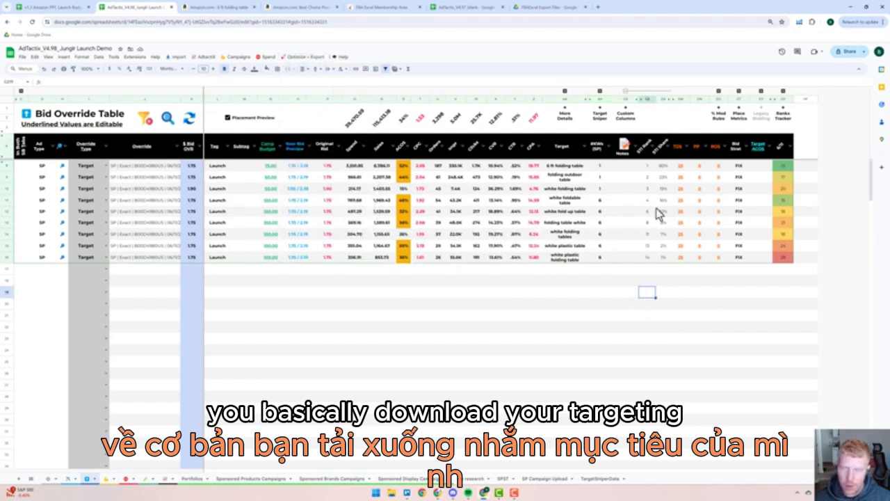
left_click(600, 92)
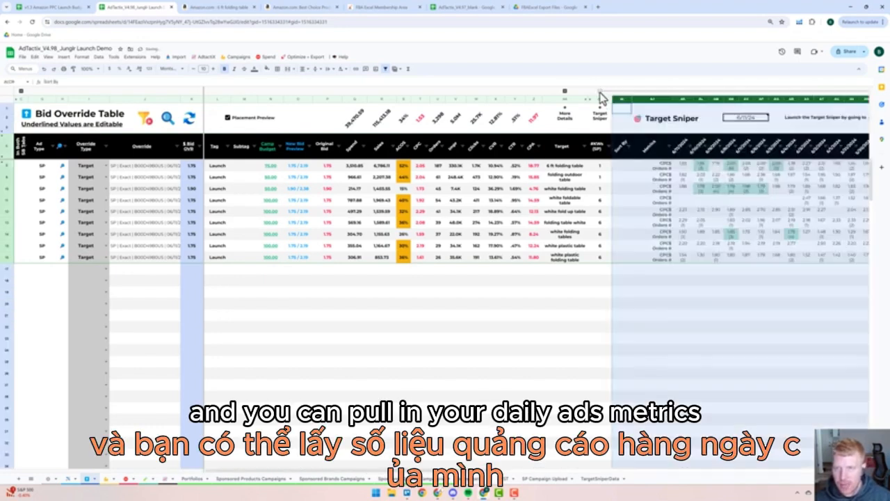
left_click(679, 178)
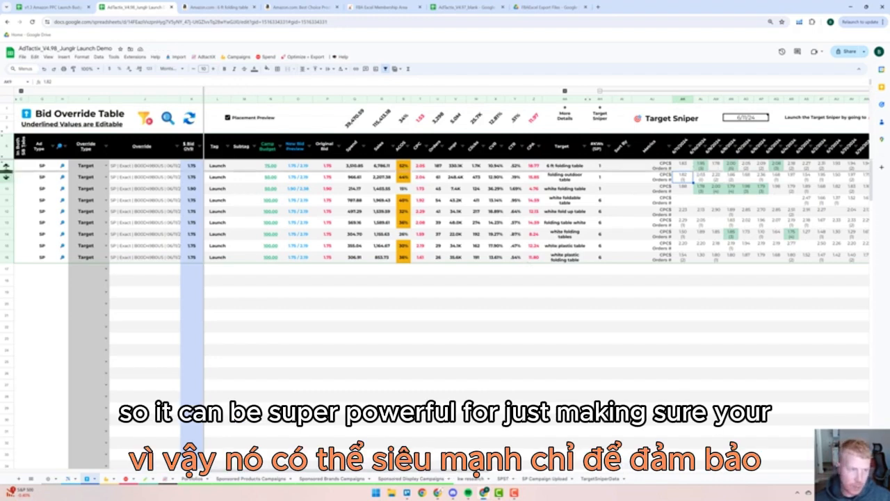
Expand the "6 ft folding table" row to examine its full daily Target Sniper metrics and ranks, and restore the compact row height
left_click(6, 168)
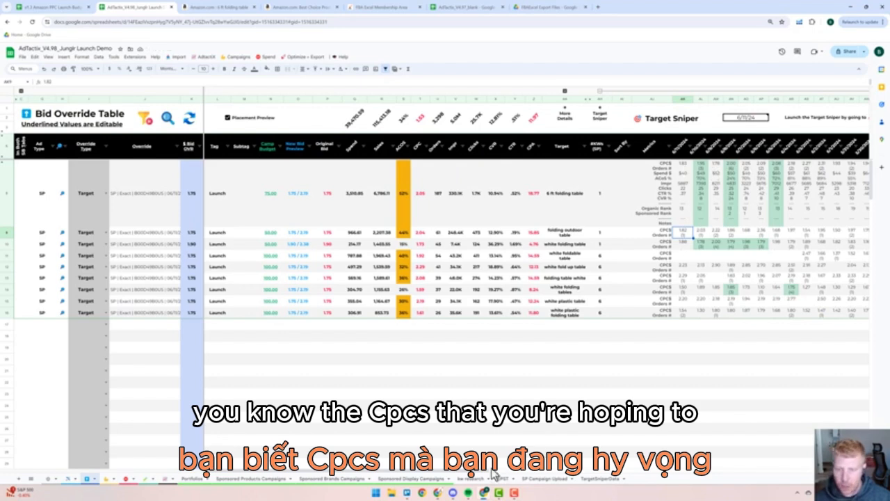
scroll(494, 472, "right", 3)
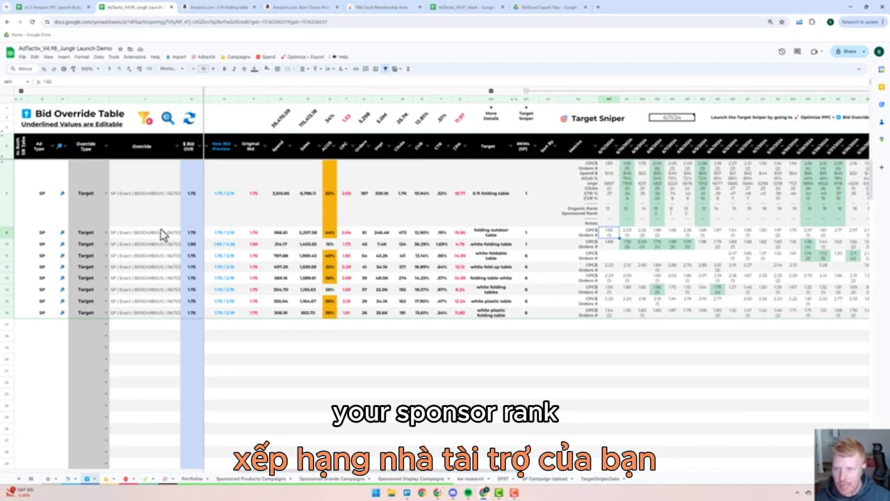
left_click_drag(5, 227, 5, 177)
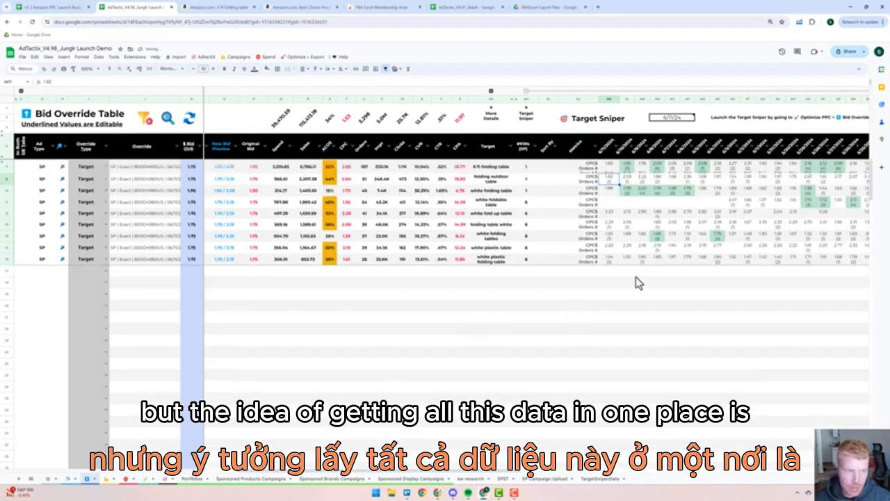
Collapse the Target Sniper columns and expand Place Metrics to examine top of search and product page performance per target
left_click(630, 91)
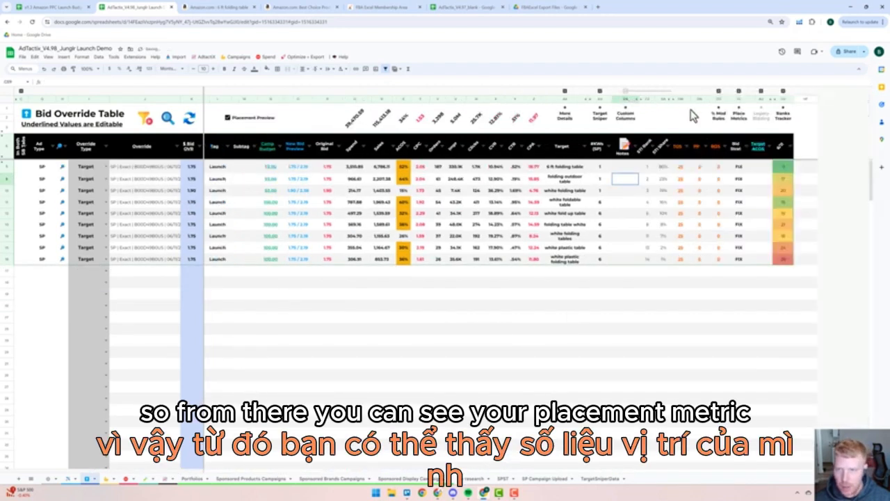
left_click(739, 93)
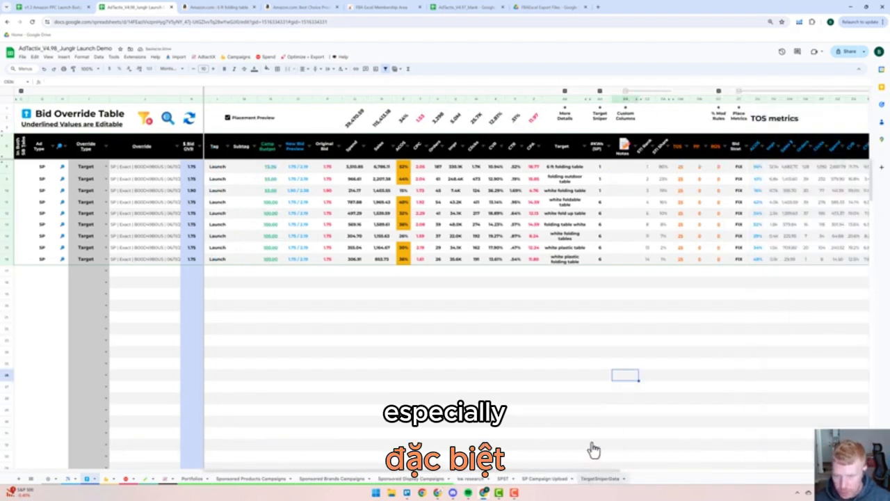
left_click(680, 167)
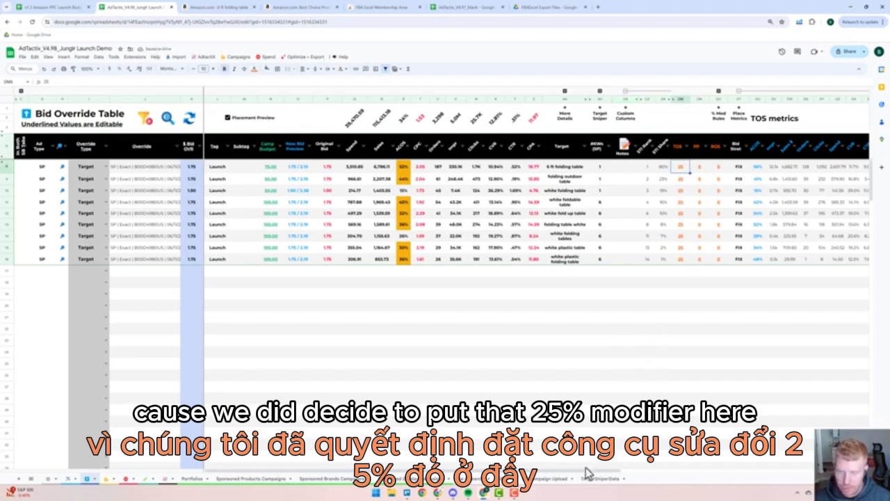
left_click_drag(586, 471, 718, 470)
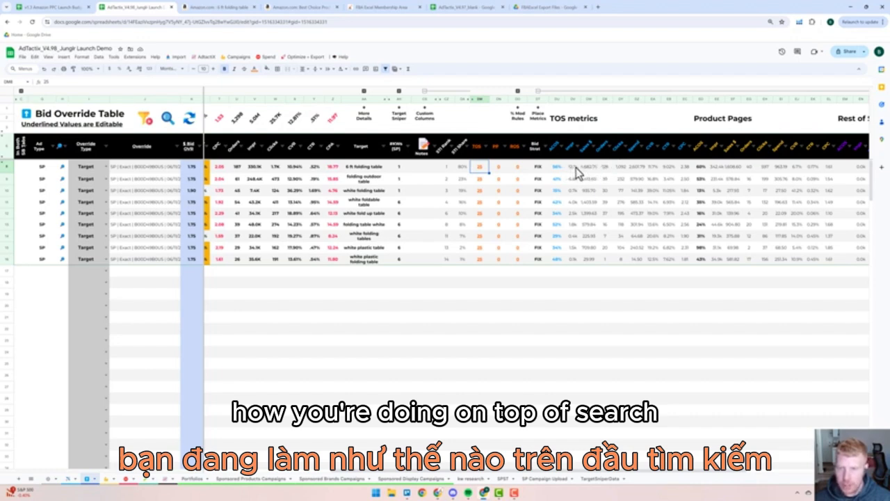
left_click_drag(699, 167, 699, 201)
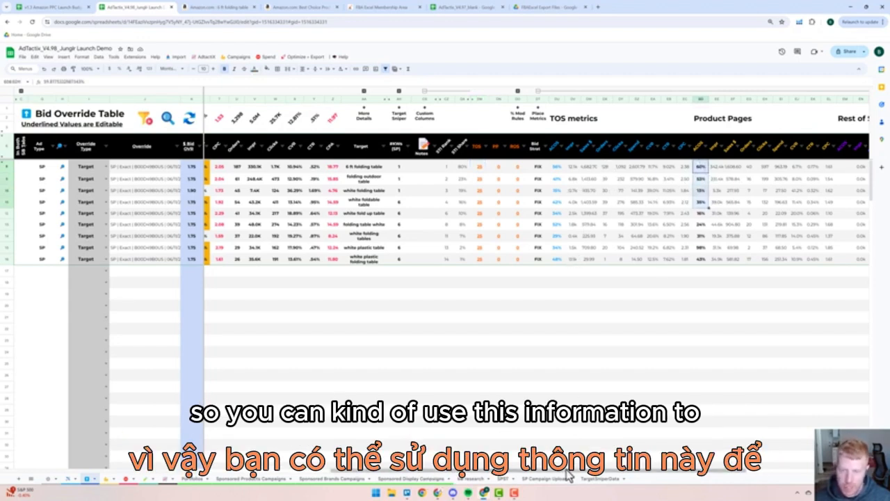
Compare the "6 ft folding table" target's bid override and CPC with its new bid preview and TOS modifier
scroll(433, 263, "left", 5)
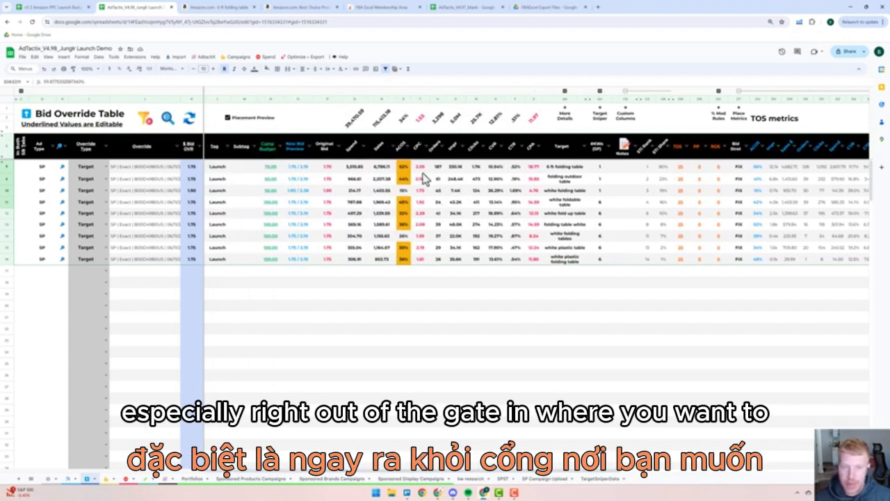
left_click(192, 168)
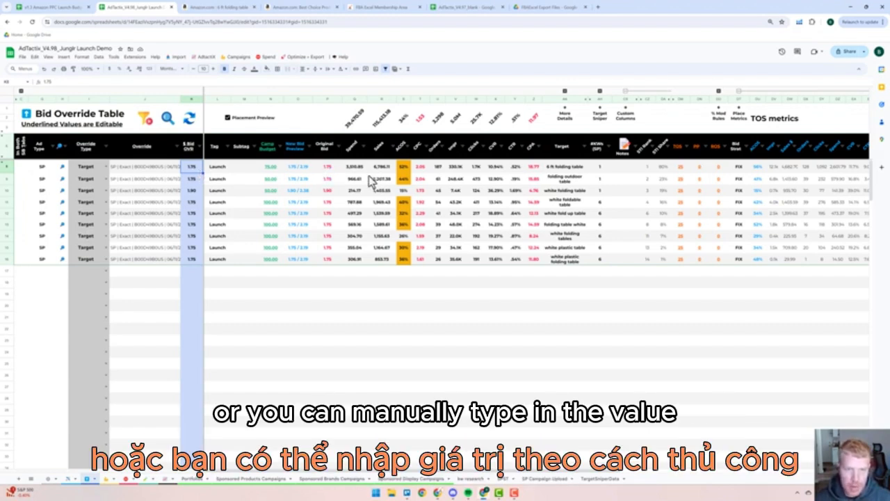
left_click(419, 170)
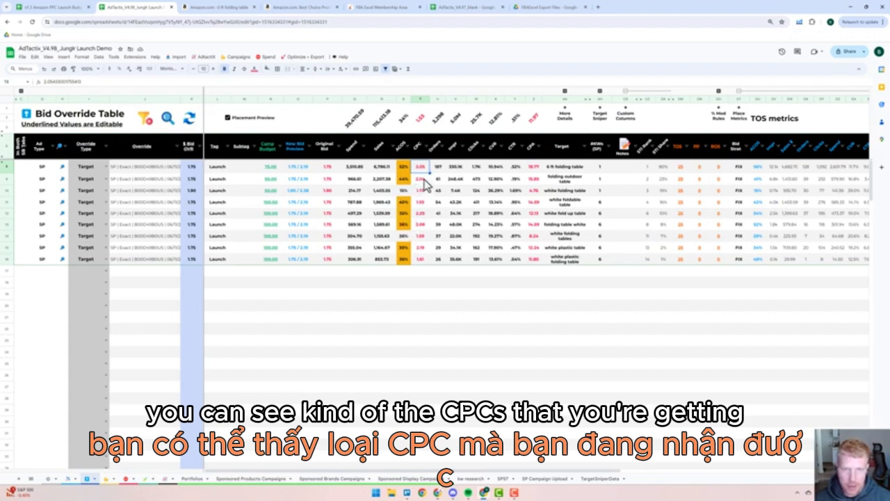
left_click(303, 170)
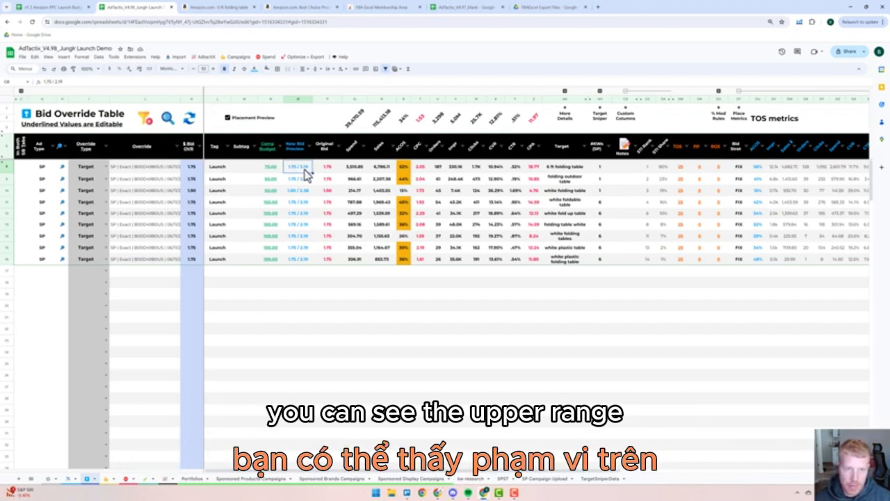
left_click(683, 168)
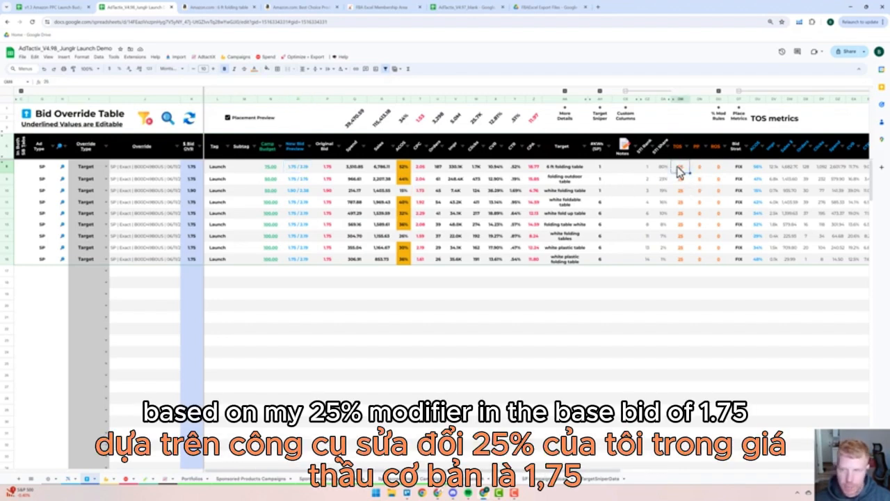
left_click(195, 169)
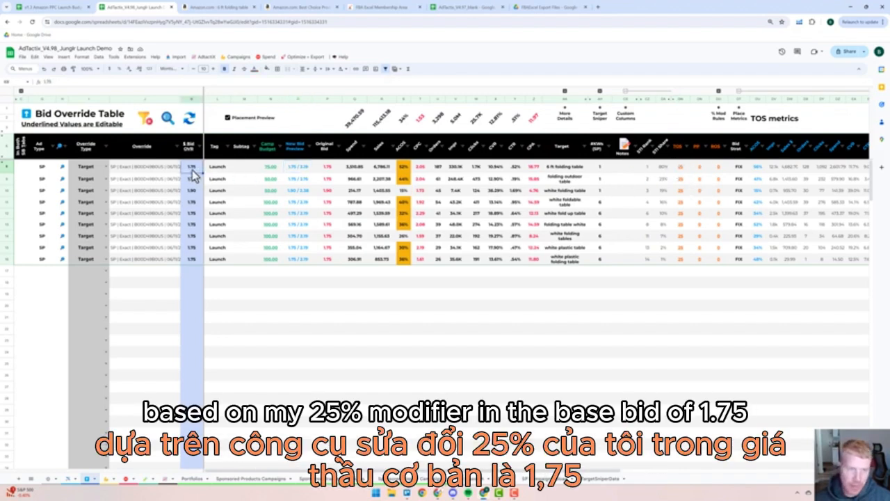
left_click(295, 171)
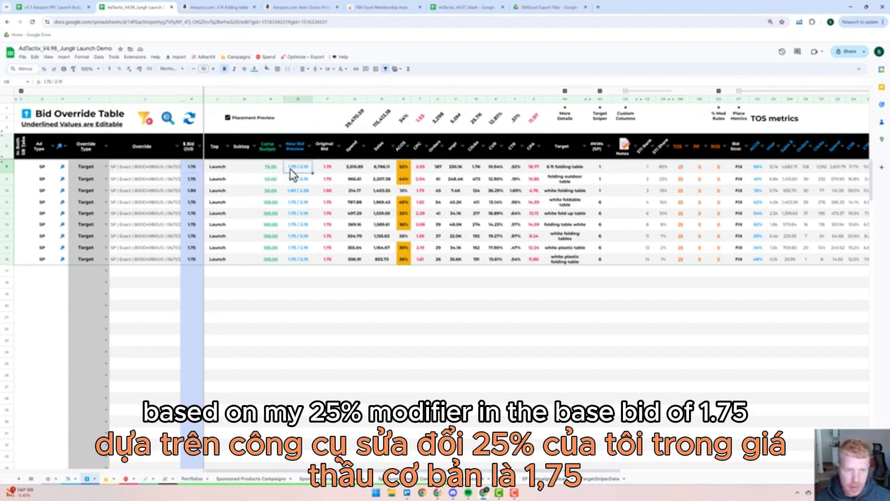
Review the editable bid overrides, campaign budgets and TOS modifiers of the launch targets
left_click(198, 169)
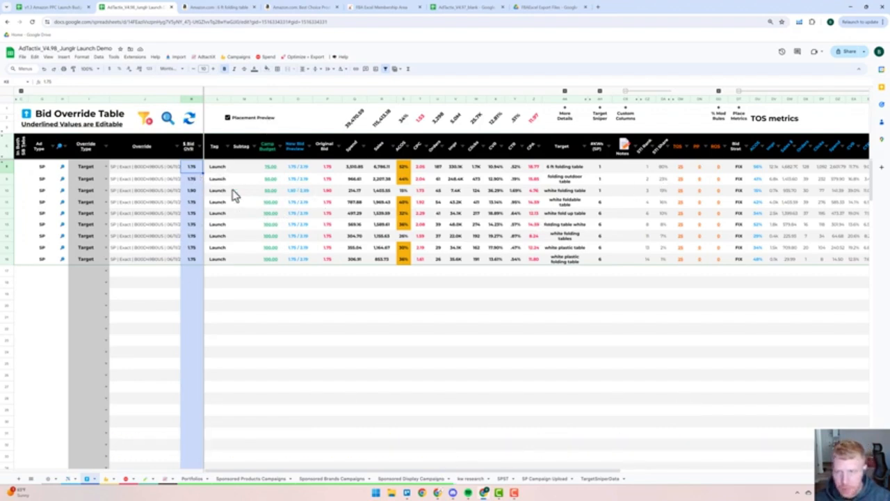
left_click_drag(268, 167, 269, 233)
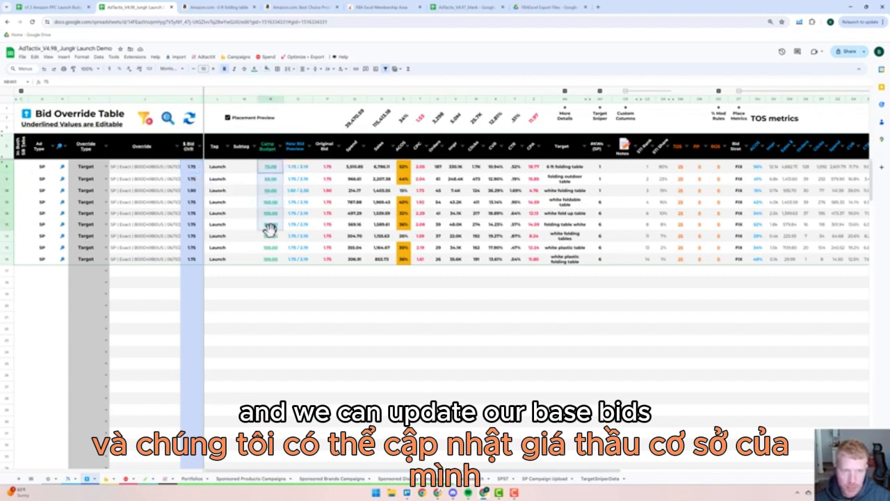
left_click_drag(678, 168, 681, 234)
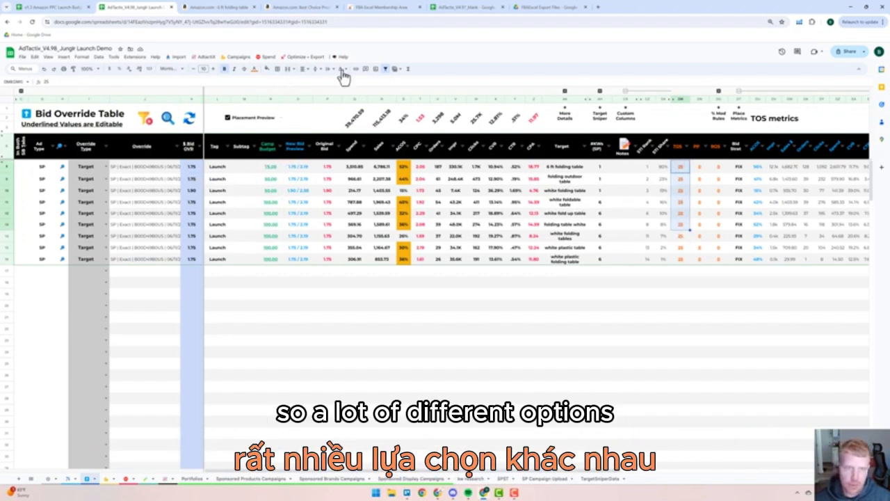
Override the Autopilot SP bids with the override values from the Bid Override Table using the Fine Tuning operation
left_click(305, 59)
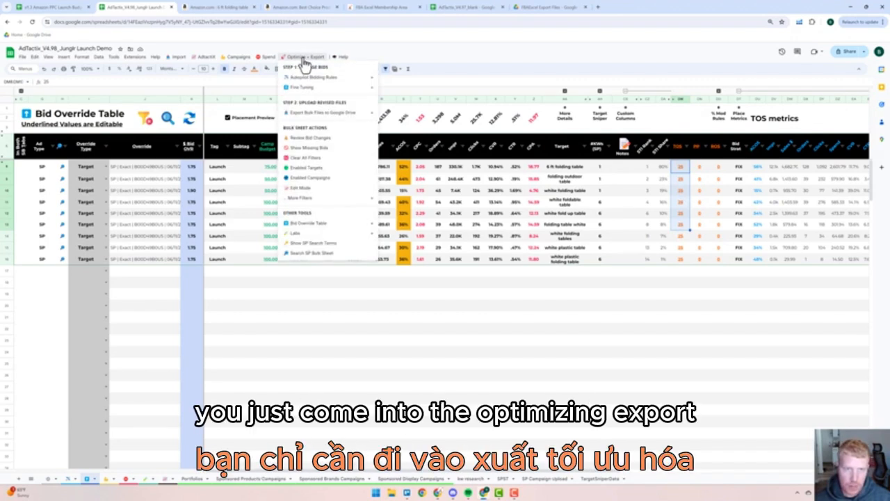
mouse_move(308, 89)
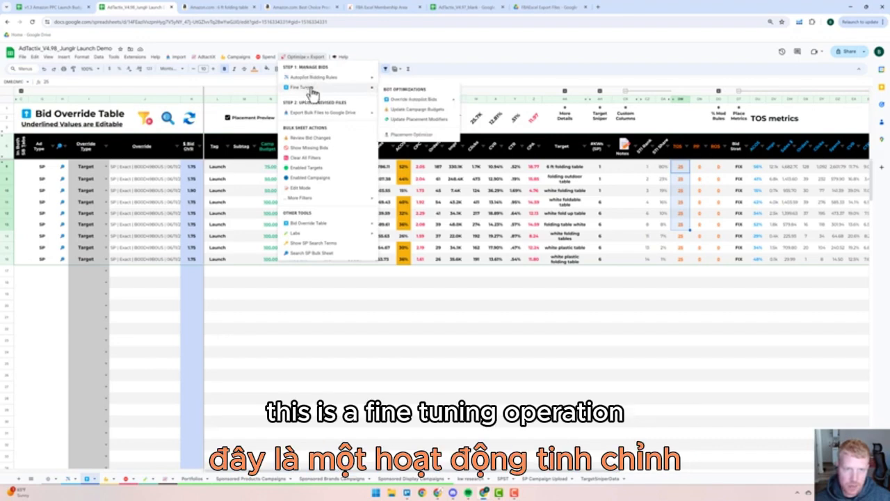
mouse_move(402, 101)
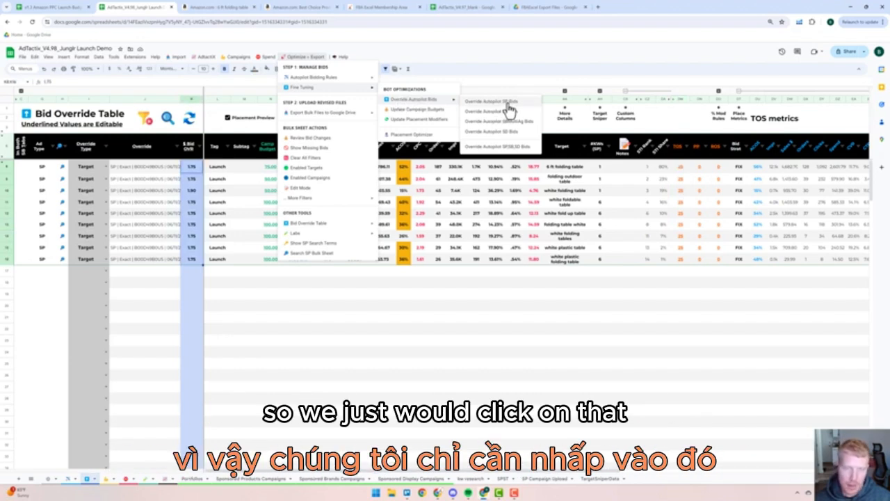
left_click(237, 274)
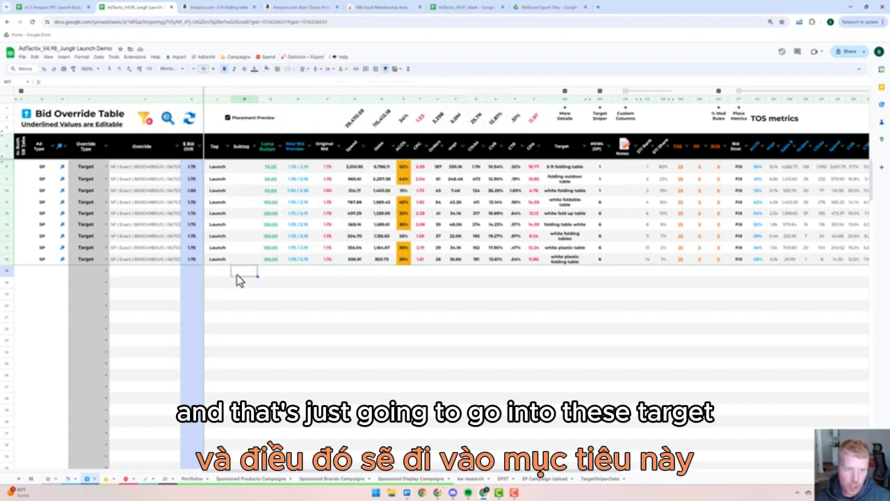
left_click(199, 168)
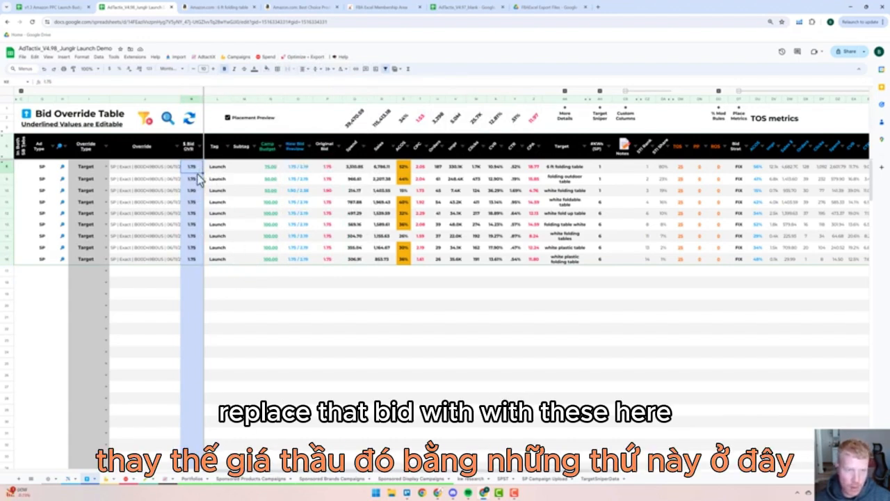
left_click(299, 57)
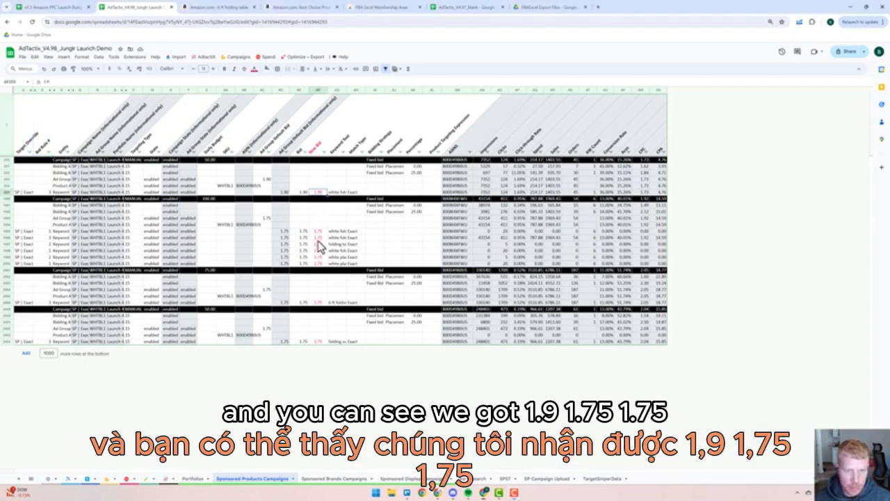
Check the New Bid values in the Sponsored Products Campaigns sheet against the override bids in the Bid Override Table
left_click_drag(318, 230, 317, 262)
left_click(317, 304)
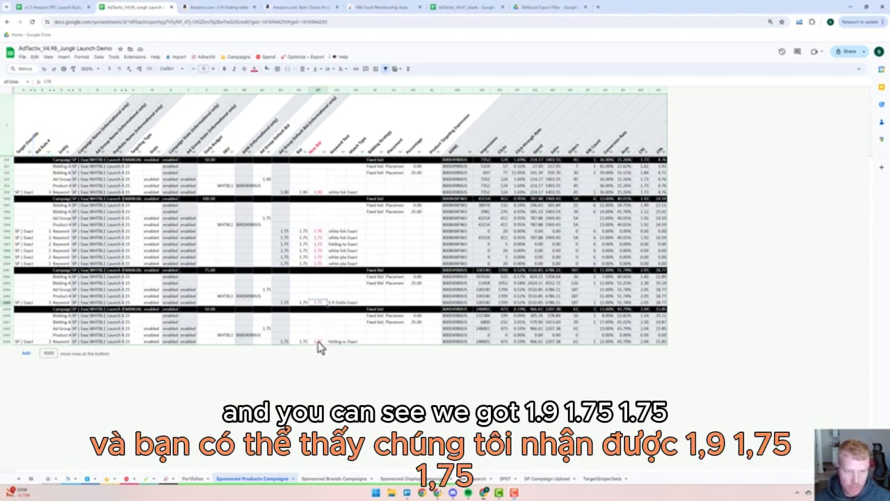
left_click(317, 342)
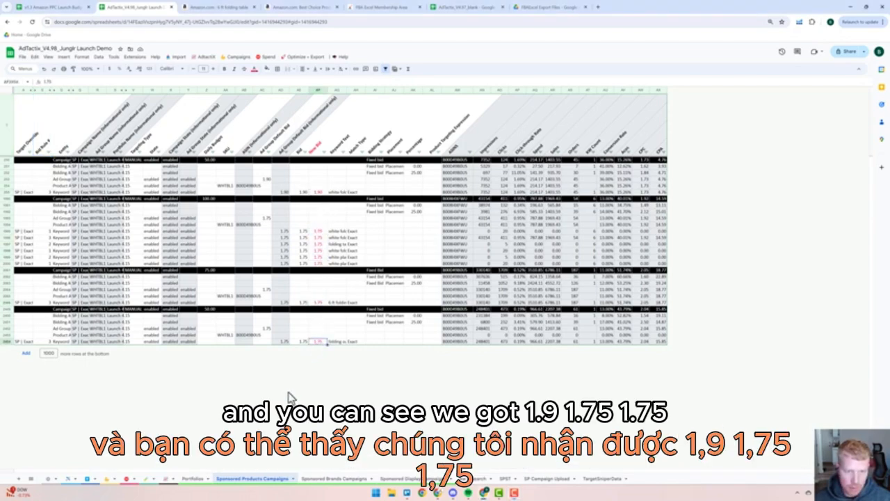
left_click(87, 480)
left_click(192, 192)
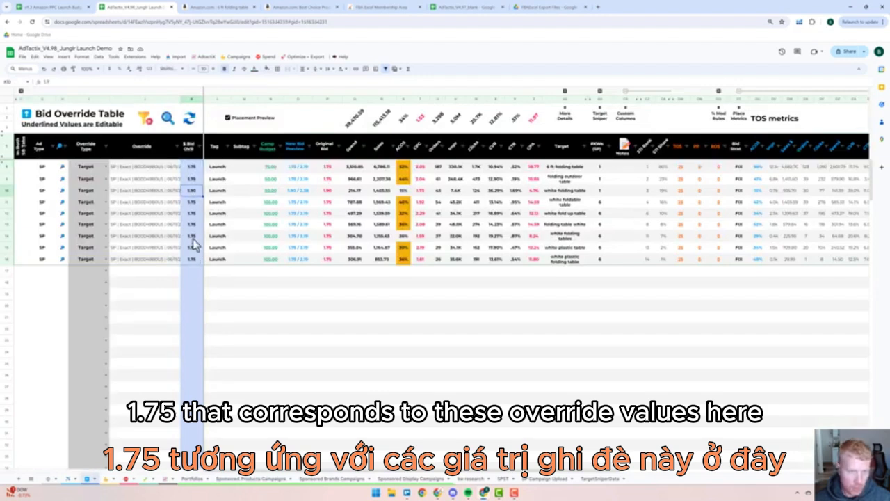
Return to the Sponsored Products Campaigns sheet and compare the launch keywords' bid rule numbers with their New Bid values
left_click(245, 479)
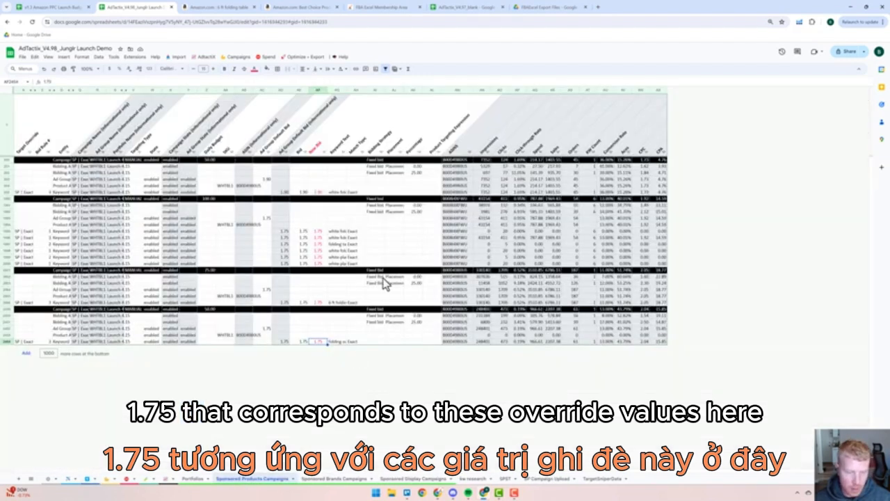
left_click_drag(43, 266, 46, 231)
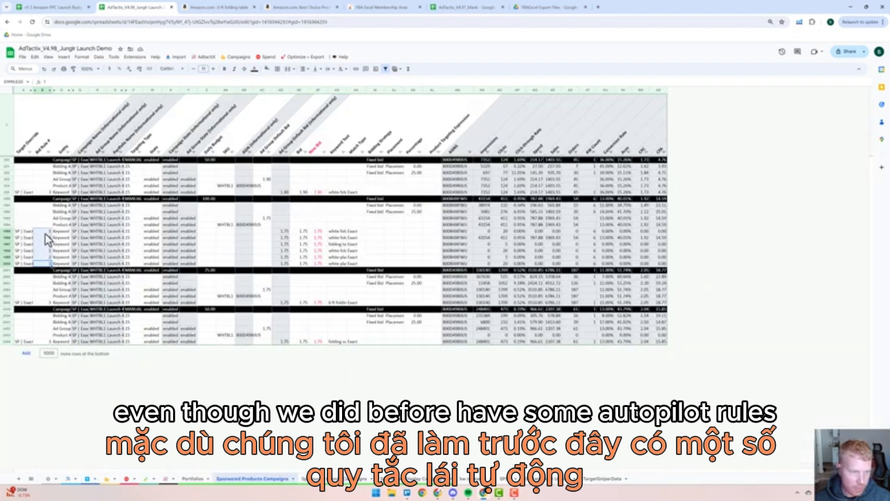
left_click(48, 193)
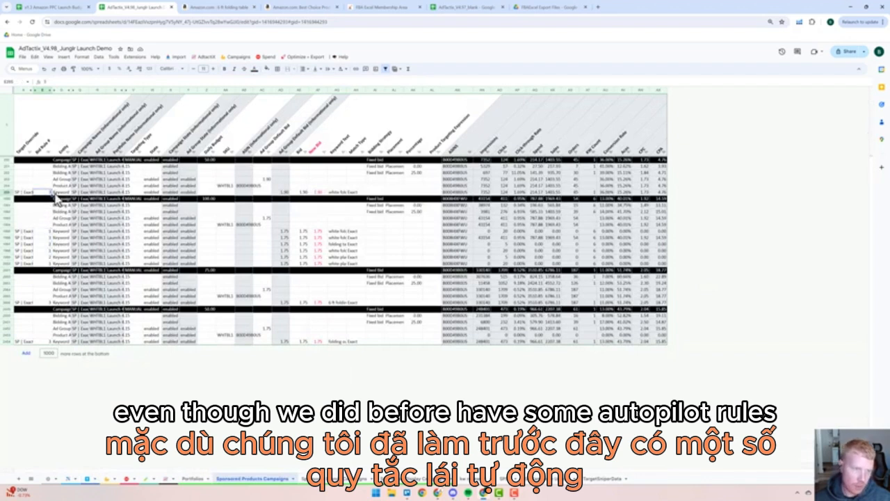
left_click(317, 194)
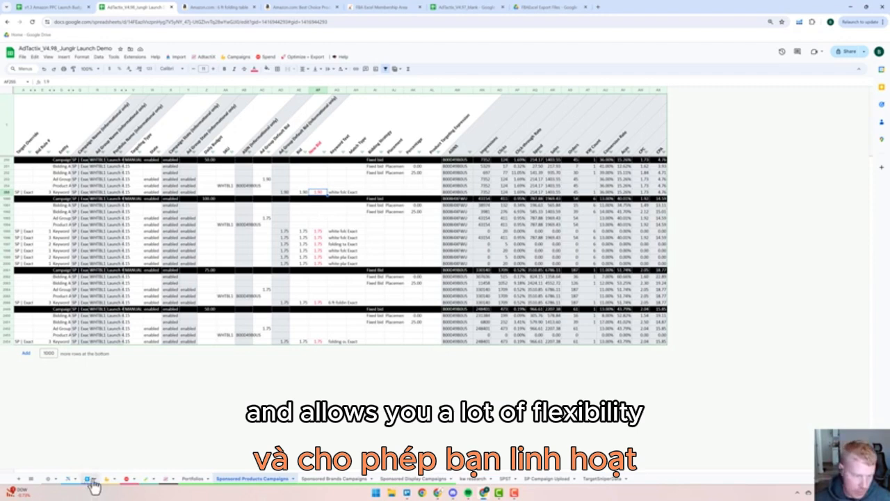
Check the campaigns' placement percentages, and set the TOS modifier of the "6 ft folding table" target to 30 in the Bid Override Table
left_click(419, 284)
left_click(418, 211)
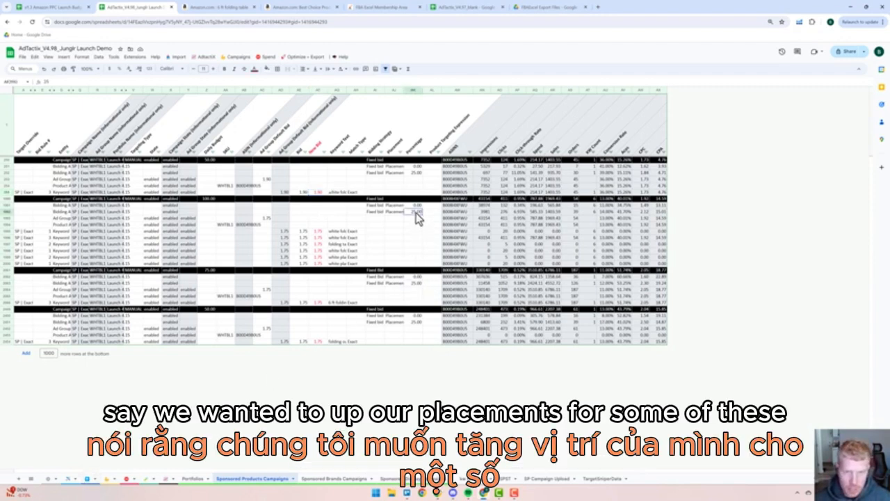
left_click(418, 174)
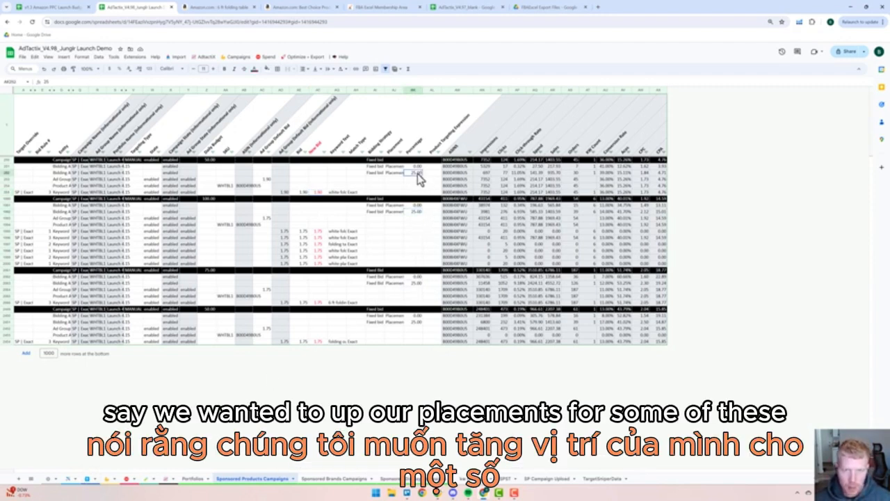
left_click(87, 479)
left_click(683, 167)
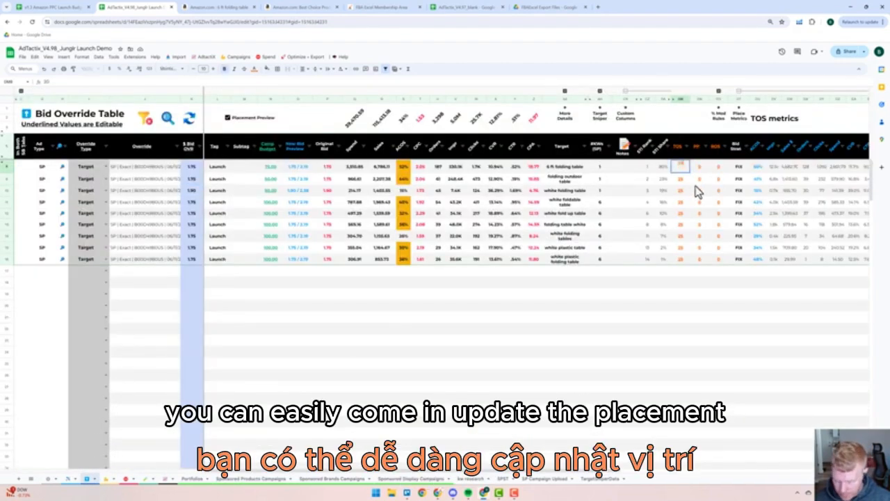
key("Down")
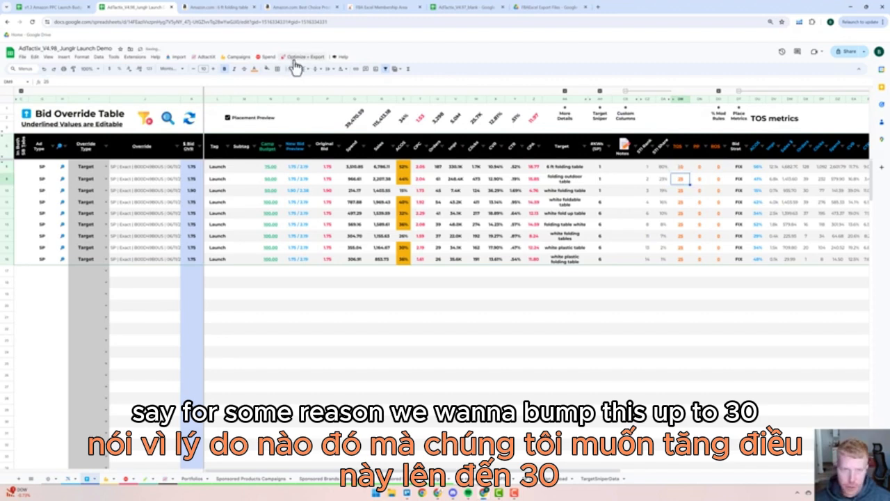
Review the Fine Tuning operations for placement modifiers and check the placement percentages in the Sponsored Products Campaigns sheet
left_click(300, 57)
mouse_move(308, 88)
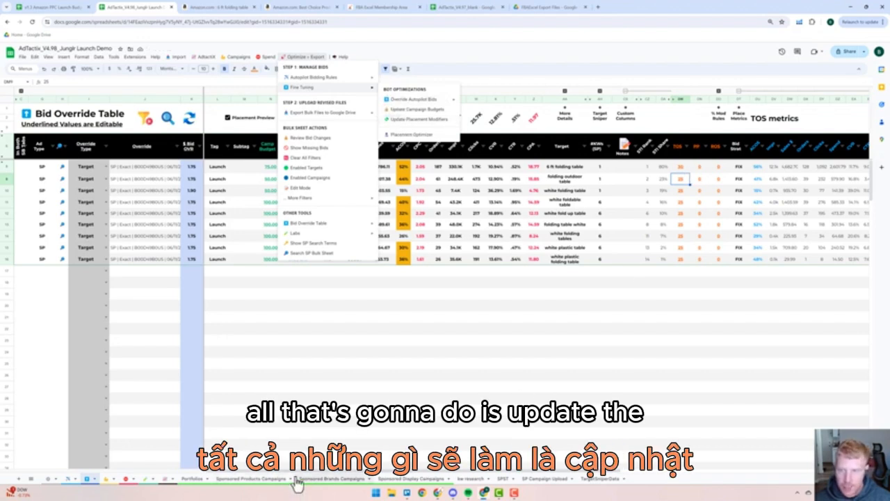
left_click(258, 480)
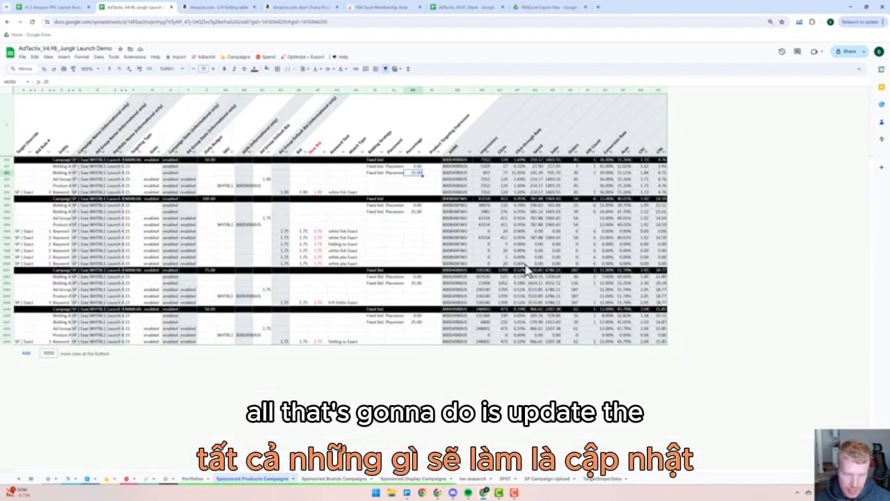
left_click(414, 172)
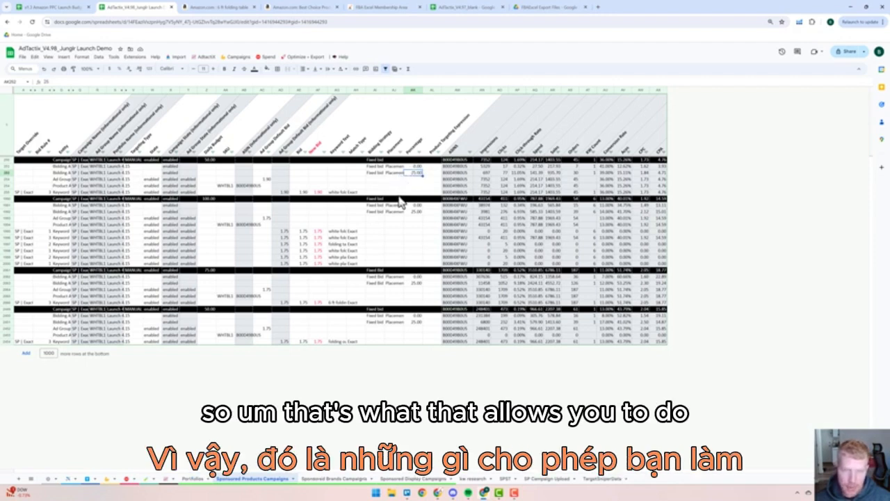
Return to the Bid Override Table and review the Update Campaign Budgets operation alongside the campaign budget column
left_click(87, 479)
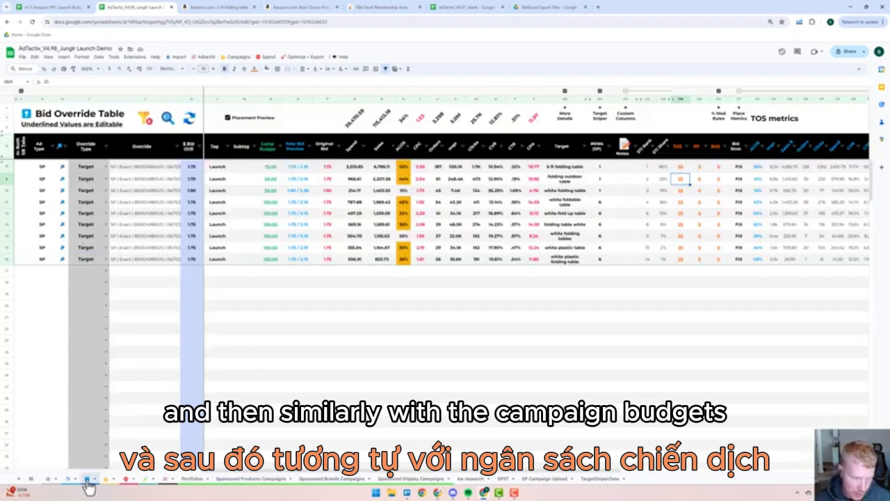
left_click(303, 57)
mouse_move(309, 90)
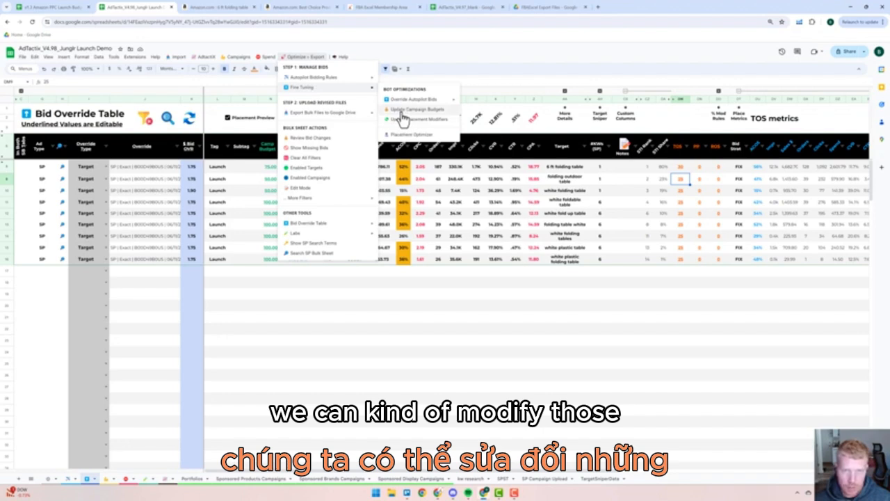
left_click(409, 334)
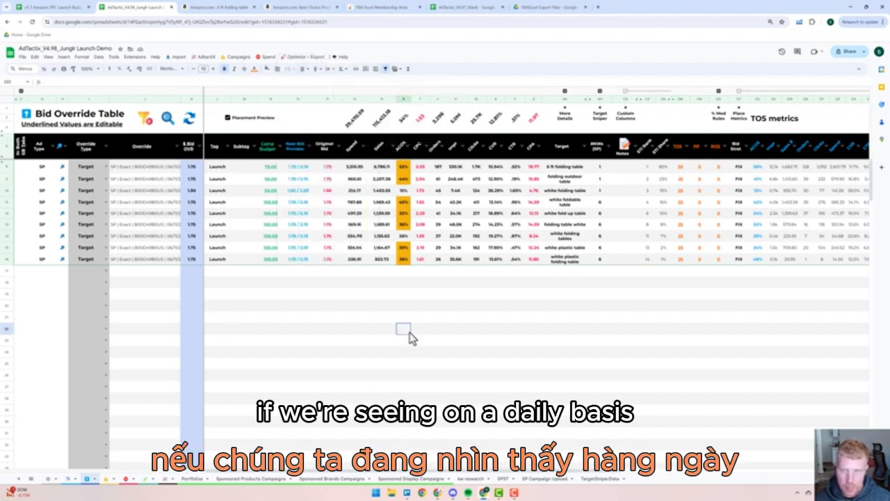
left_click(272, 201)
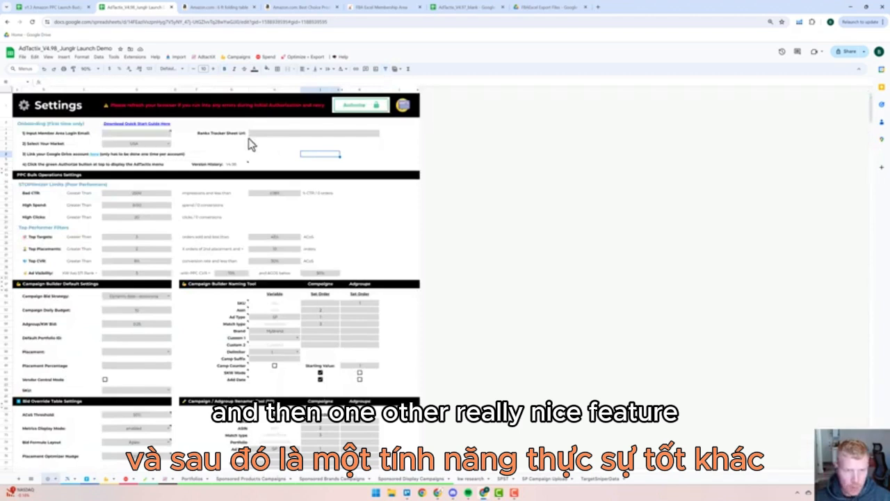
Locate the Ranks Tracker Sheet Url setting, and examine the launch targets with their ASIN details in the Bid Override Table
left_click(257, 135)
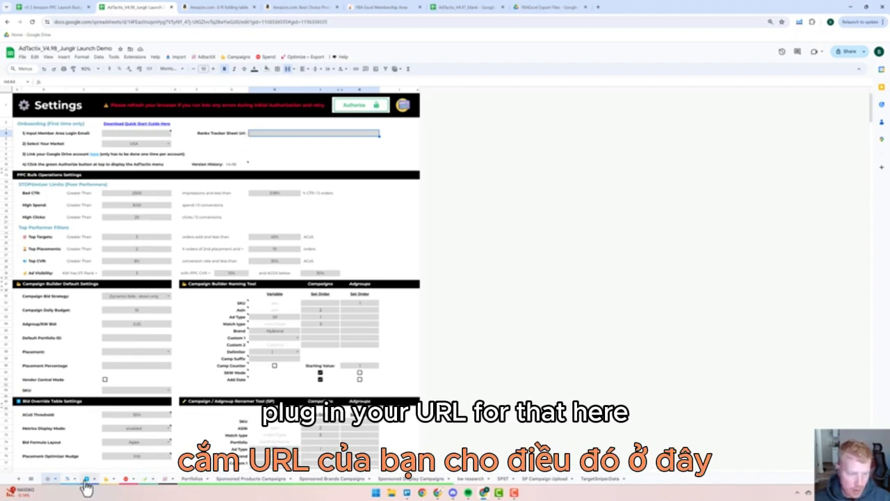
left_click(87, 480)
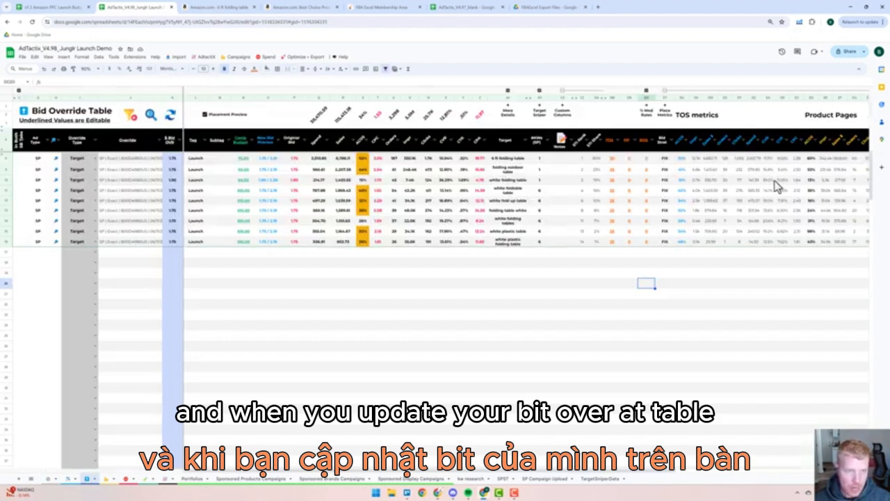
left_click_drag(509, 160, 522, 244)
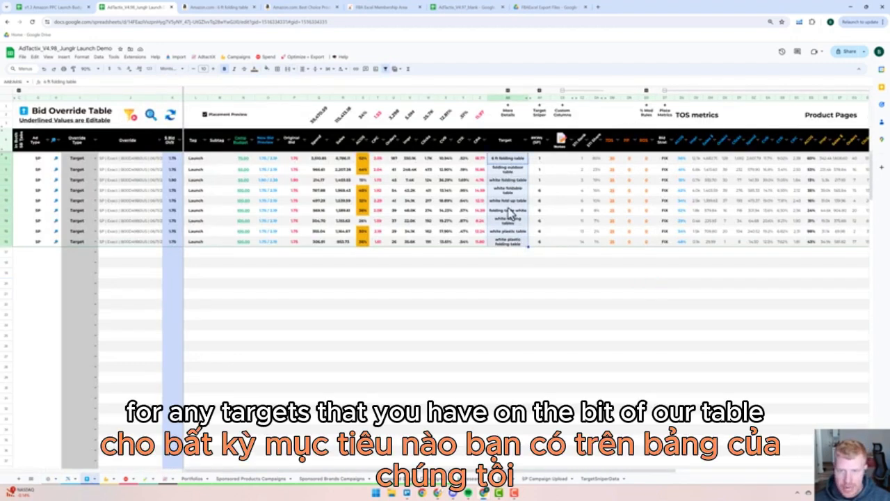
left_click(512, 94)
left_click_drag(549, 159, 550, 247)
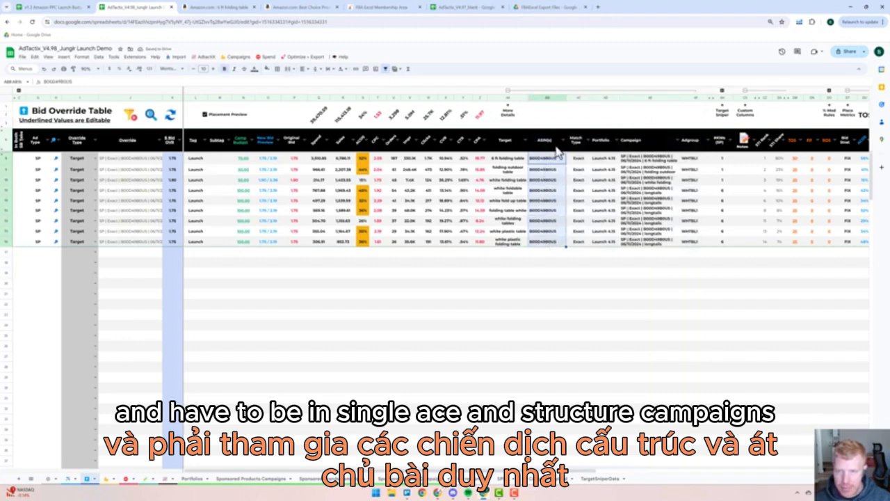
left_click(560, 94)
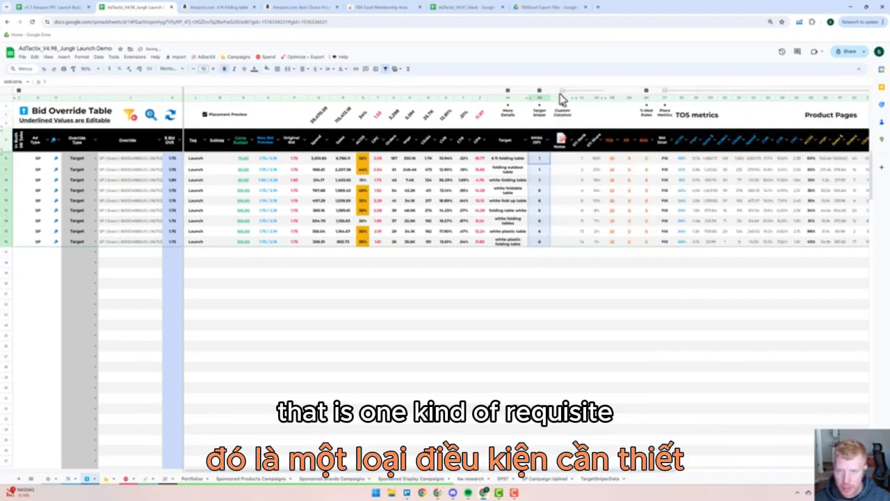
Collapse the placement metrics and expand the Ranks Tracker columns to examine the launch targets' rank history
left_click(699, 95)
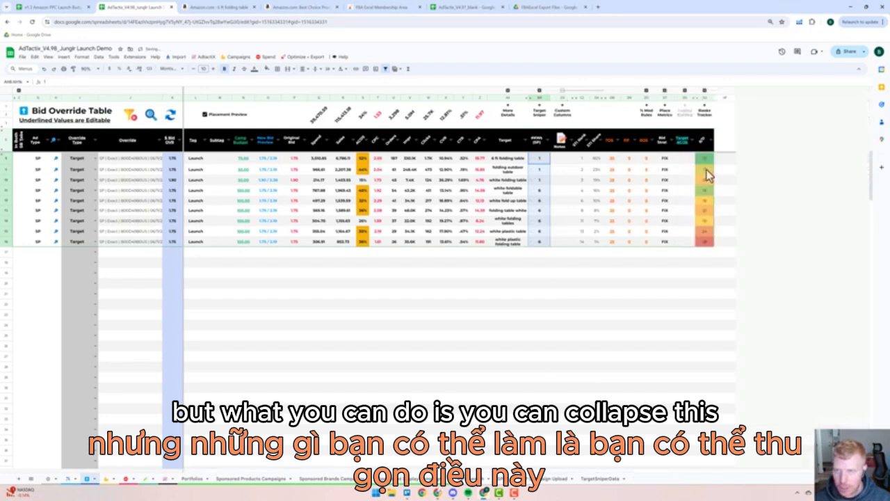
left_click(704, 93)
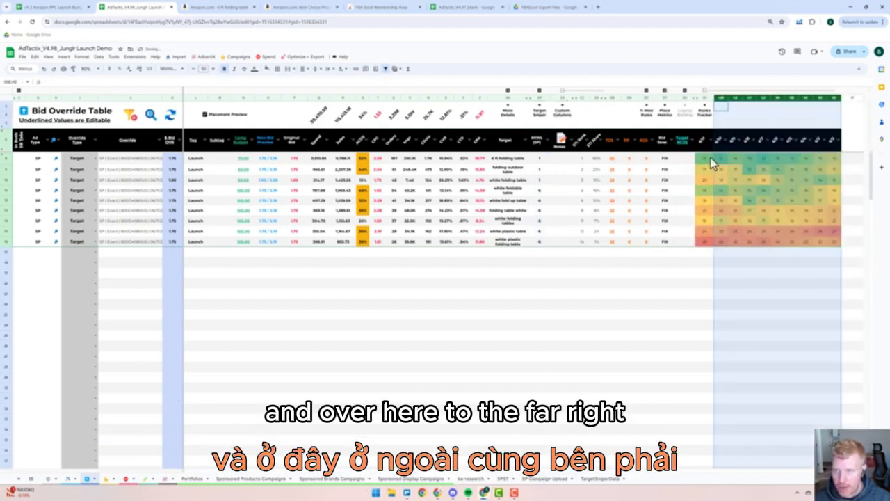
left_click(710, 158)
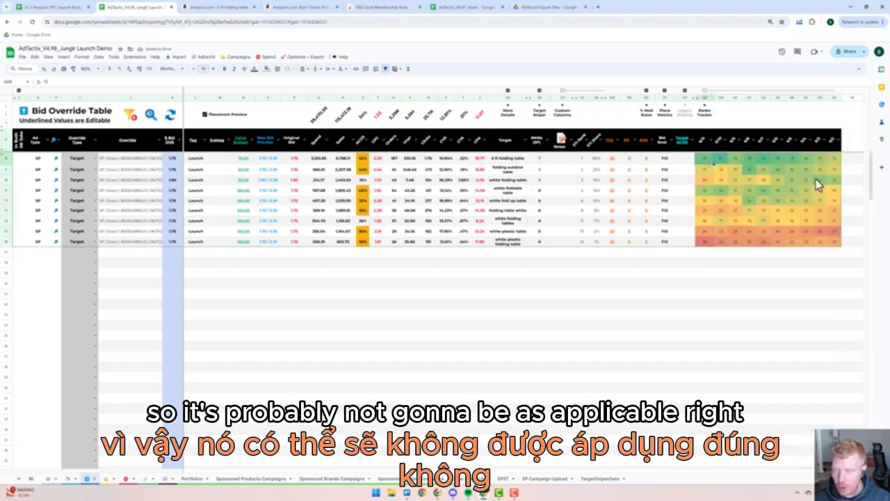
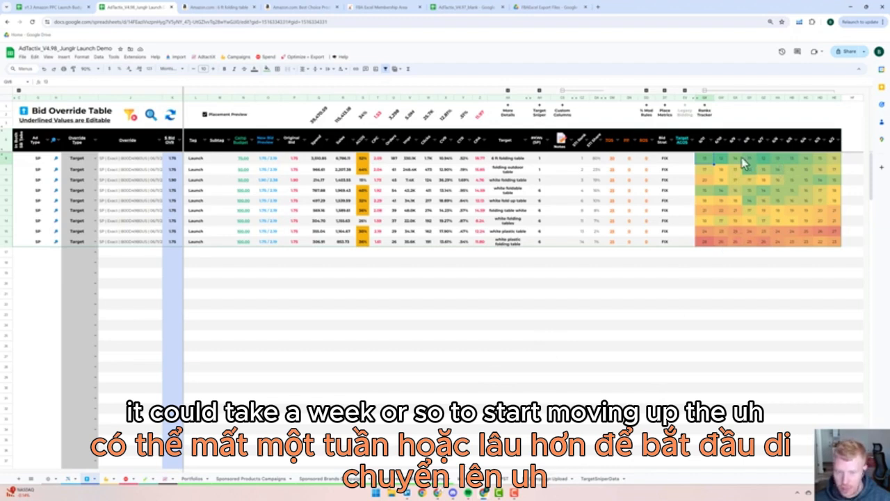
Open the Junglr Launch Notes and read the After 2 Weeks section on phrase, broad, auto and negative targeting
left_click(882, 86)
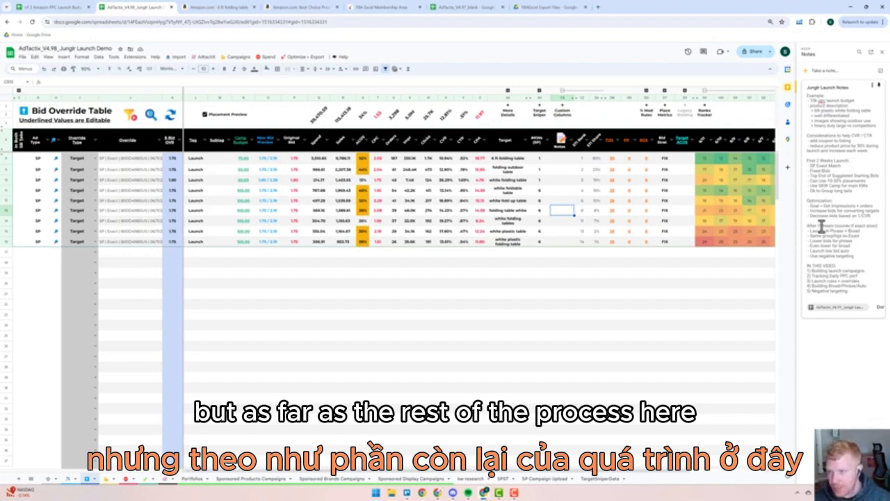
left_click_drag(820, 226, 838, 227)
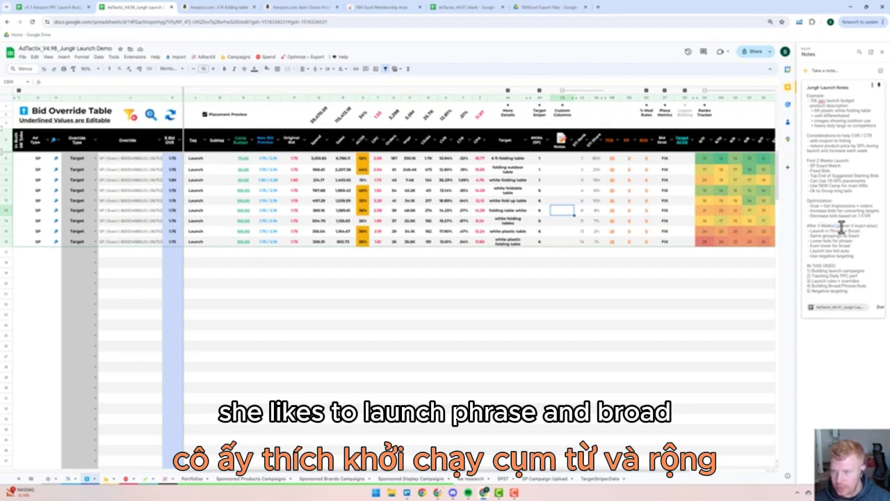
left_click_drag(841, 227, 874, 227)
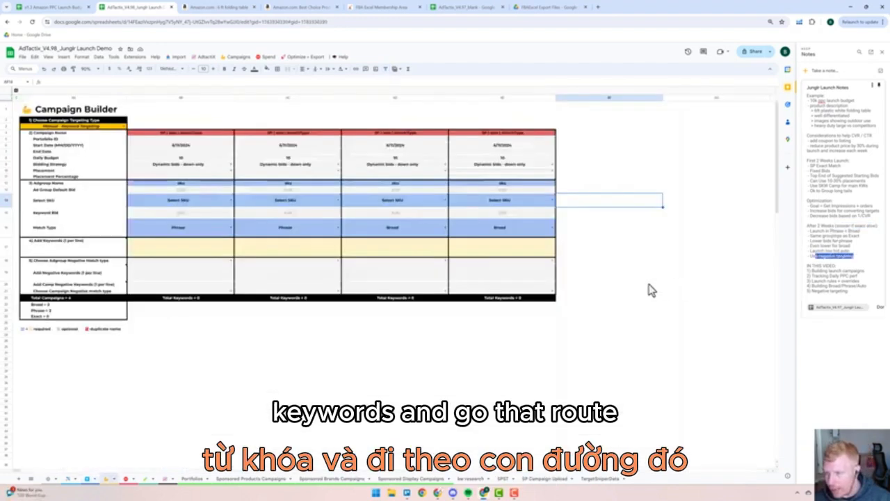
Review the bulk file download guidance for search term data, dismiss it without downloading, and locate the Sync All Data operation
left_click(649, 283)
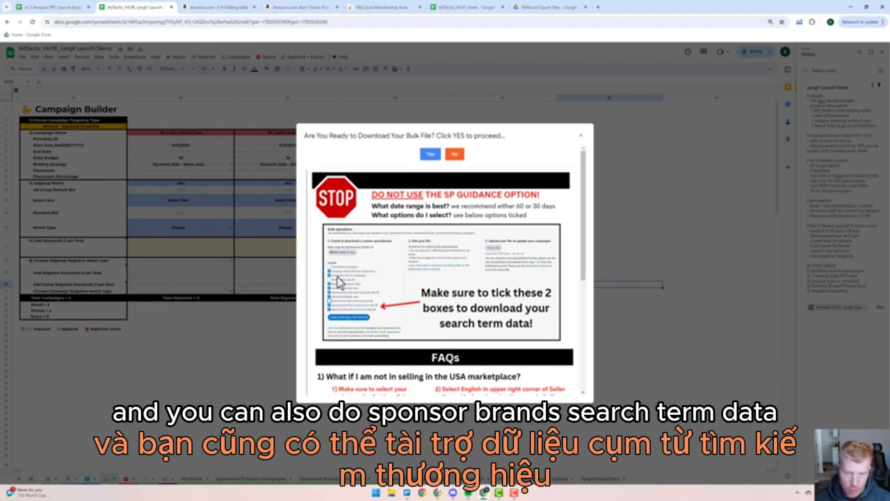
left_click(454, 155)
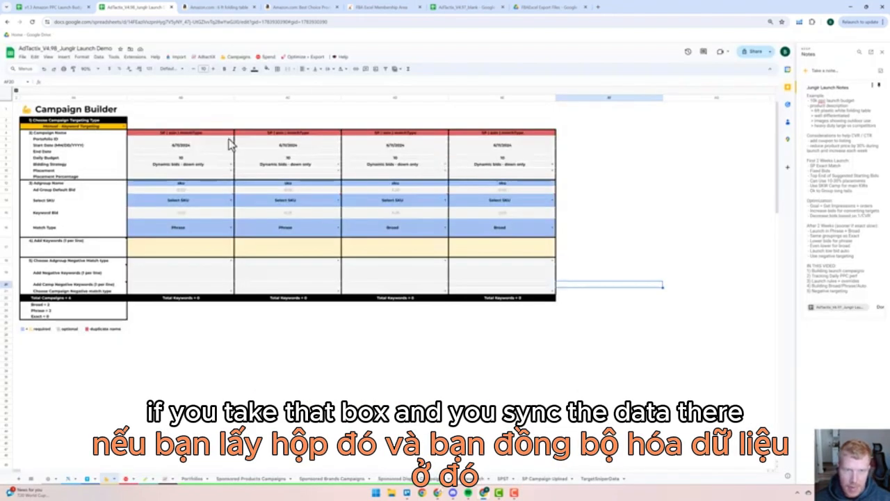
left_click(178, 57)
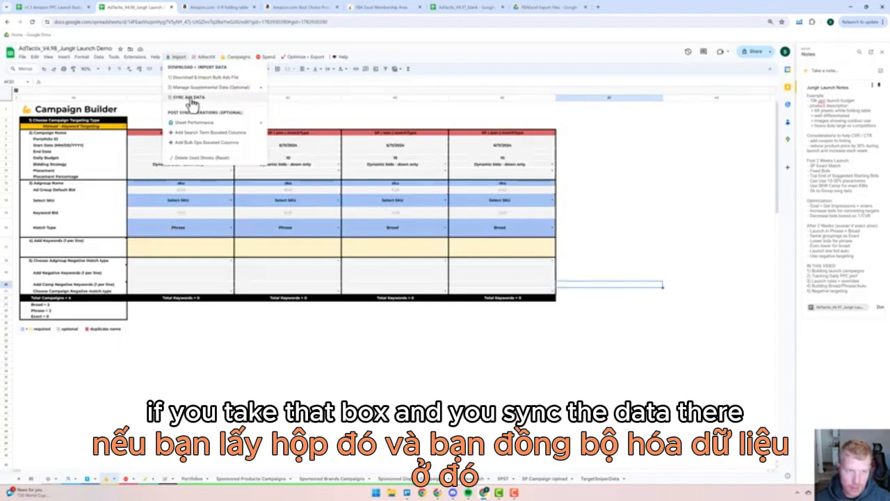
left_click(363, 368)
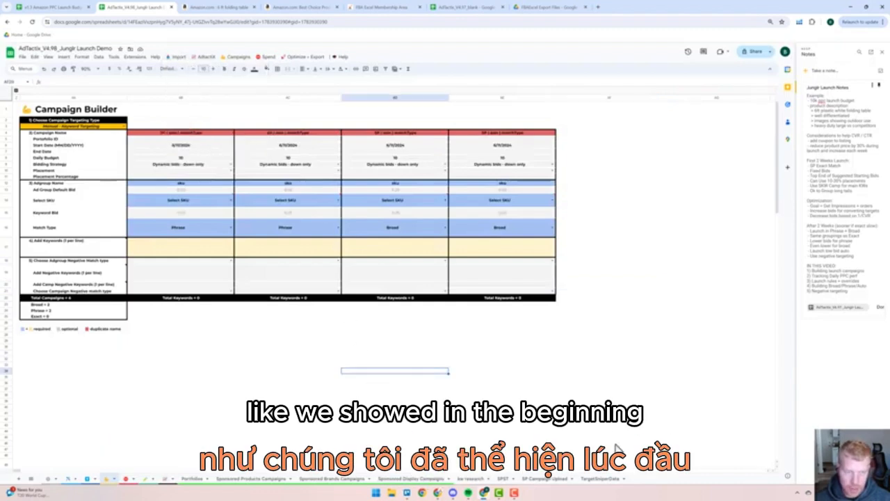
View the SPST search term report and examine the Bad CTR criteria under STOPtimizer Limits in Settings
left_click(505, 479)
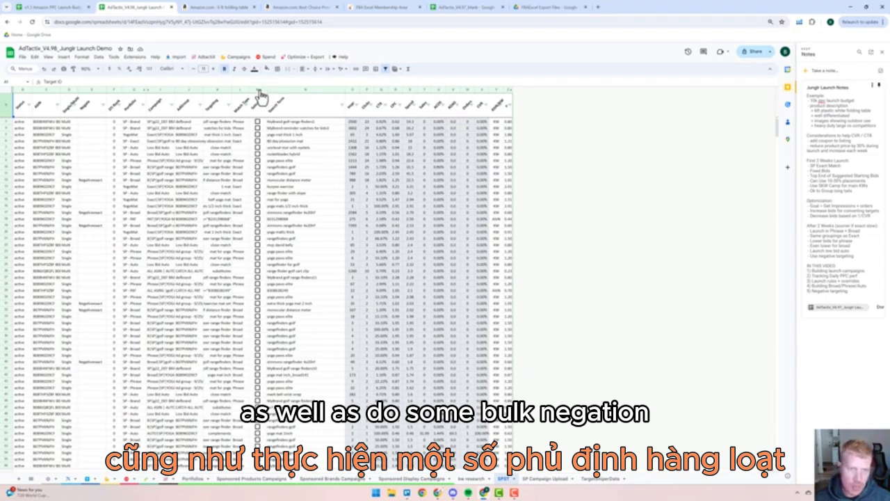
left_click(46, 480)
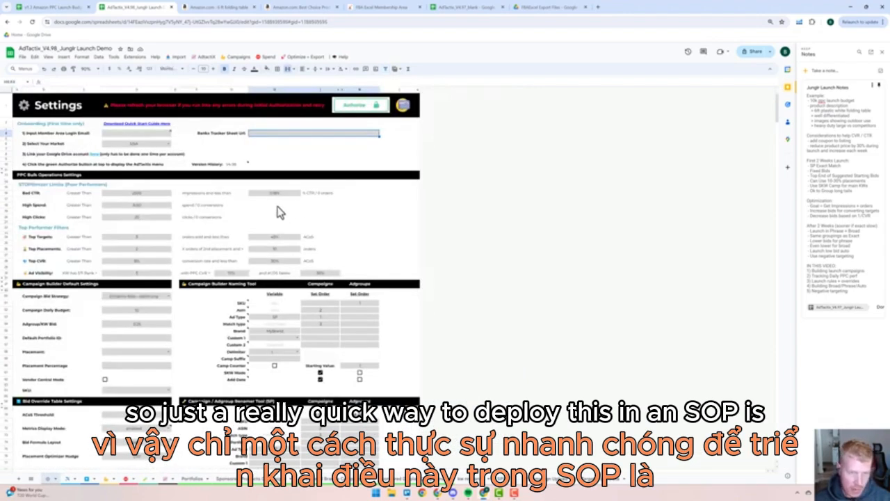
left_click_drag(86, 196, 322, 221)
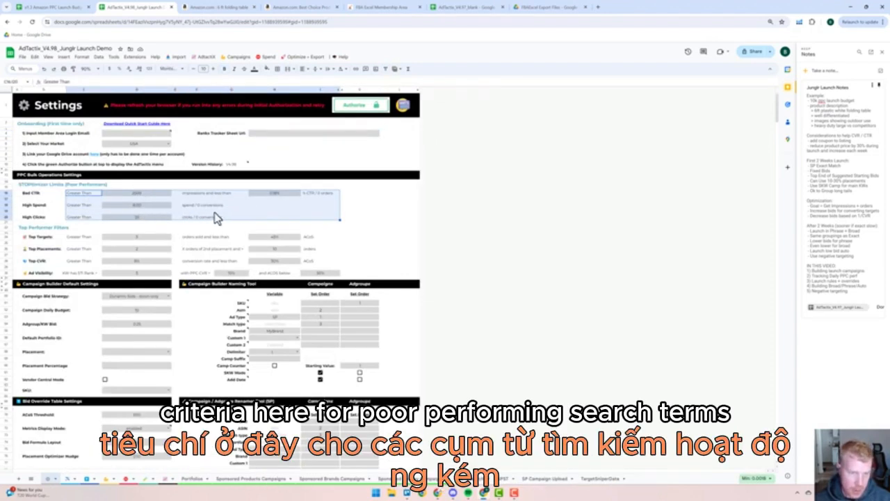
left_click(135, 194)
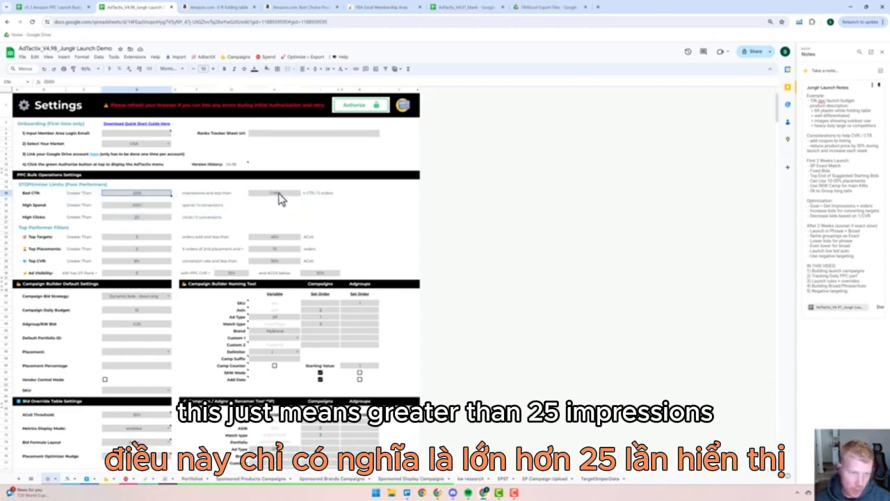
left_click(277, 194)
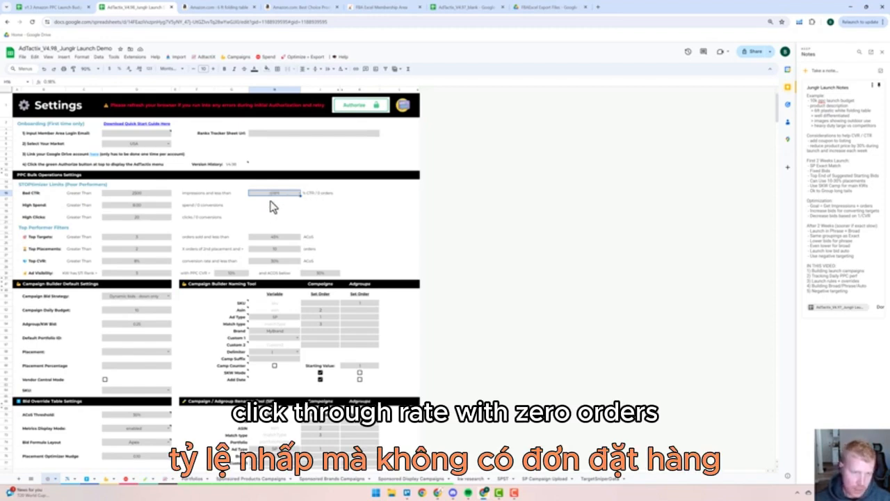
Set the High Spend limit to 12 and the High Clicks limit to 12 under STOPtimizer Limits
left_click(142, 208)
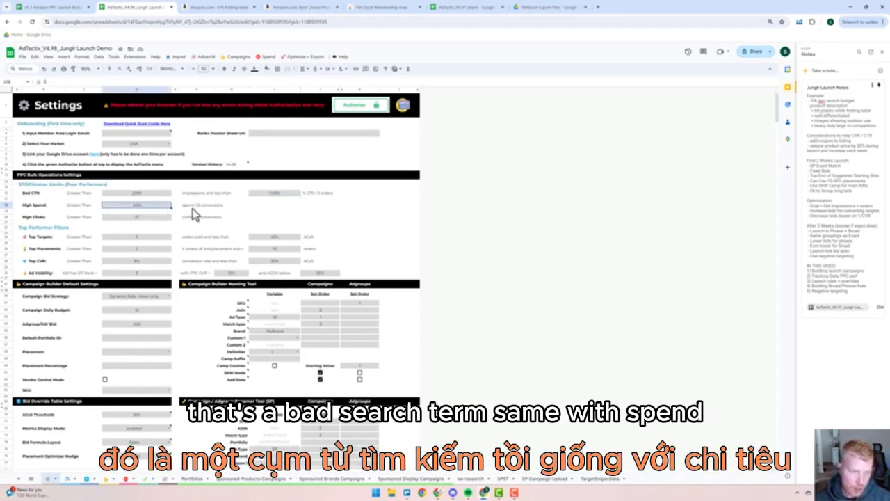
left_click(154, 218)
left_click(154, 207)
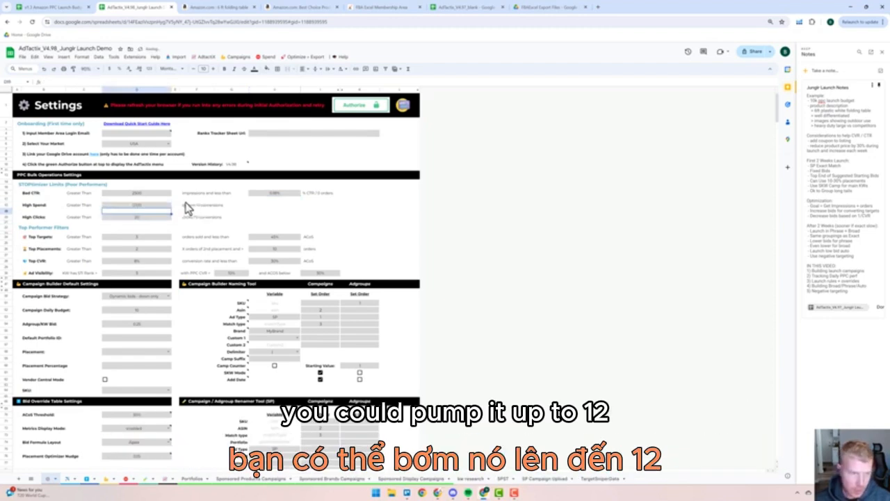
left_click(136, 217)
type("12")
key("Return")
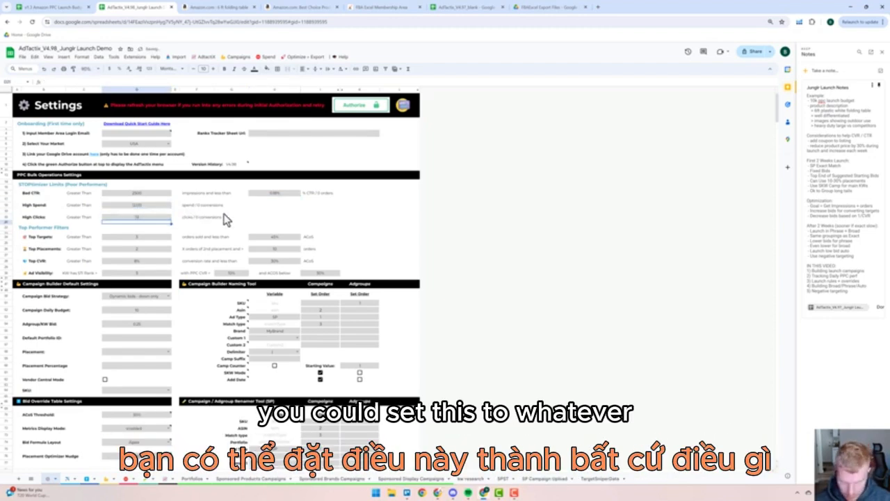
Run the Stoptimizer on the SPST search term report to filter for poor-performing search terms
left_click(503, 478)
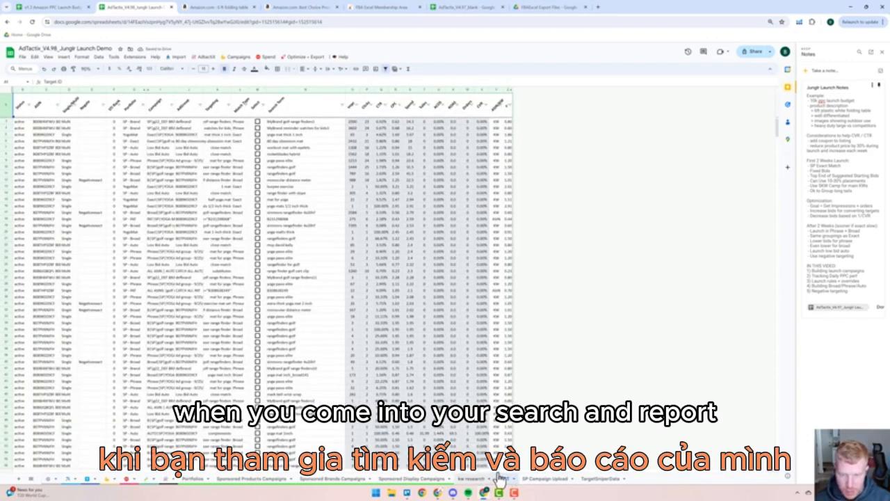
left_click(266, 56)
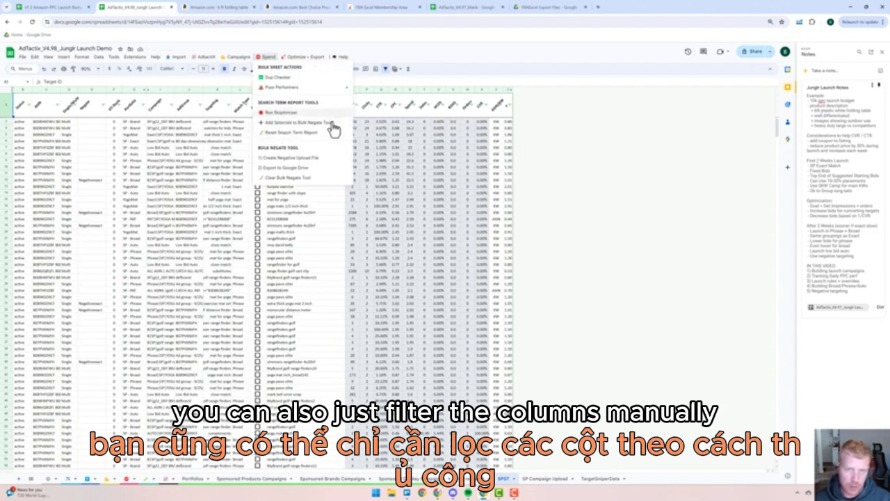
left_click(284, 114)
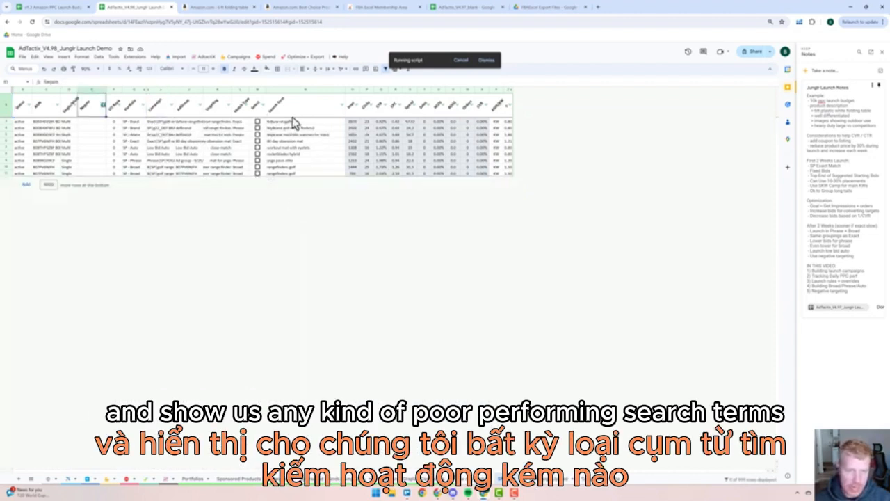
Filter the search term report by match type to exclude Exact, keeping blank, Broad and Phrase
left_click(245, 104)
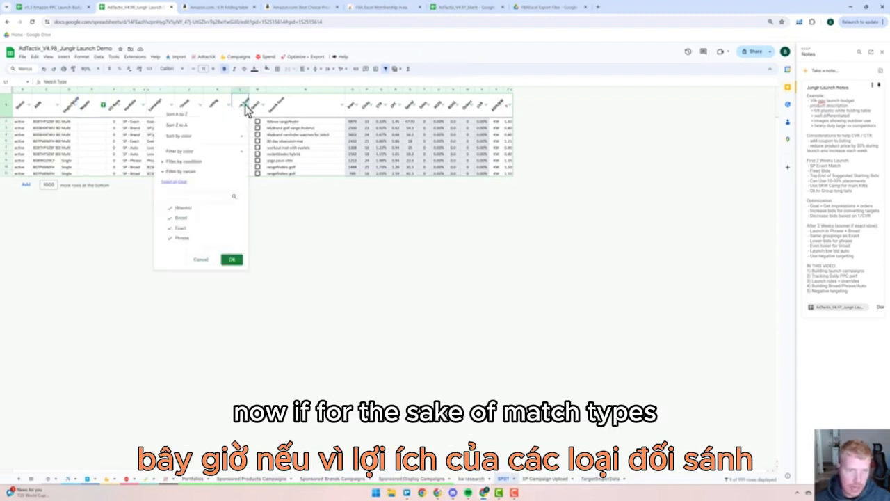
left_click(179, 228)
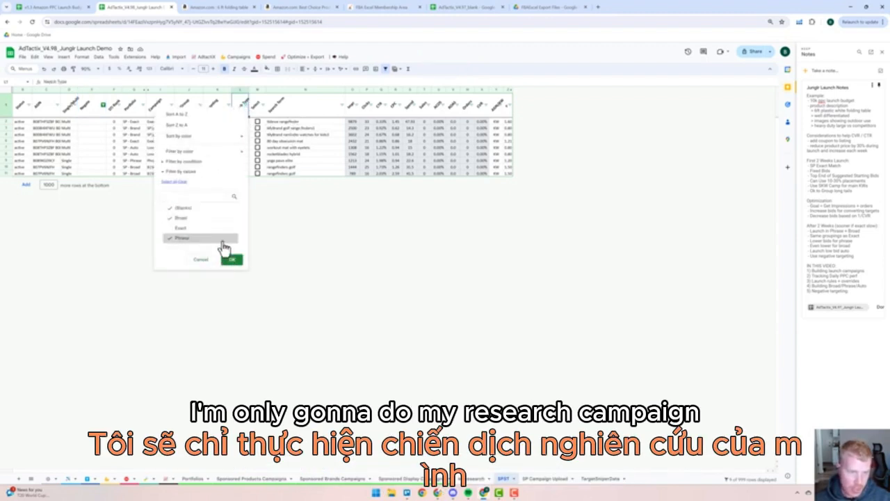
left_click(233, 260)
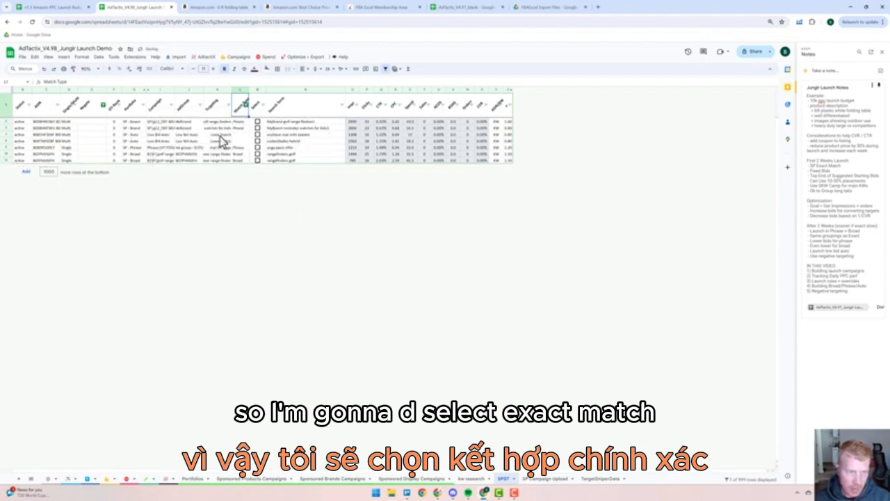
Tick all the filtered search terms in the report and add them to the Bulk Negate Tool
left_click(258, 122)
left_click_drag(263, 120, 258, 160)
key("space")
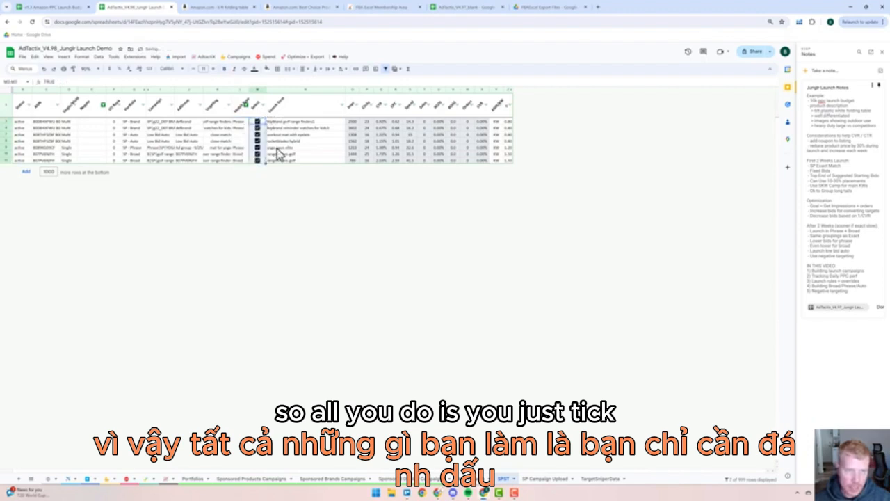
left_click(267, 56)
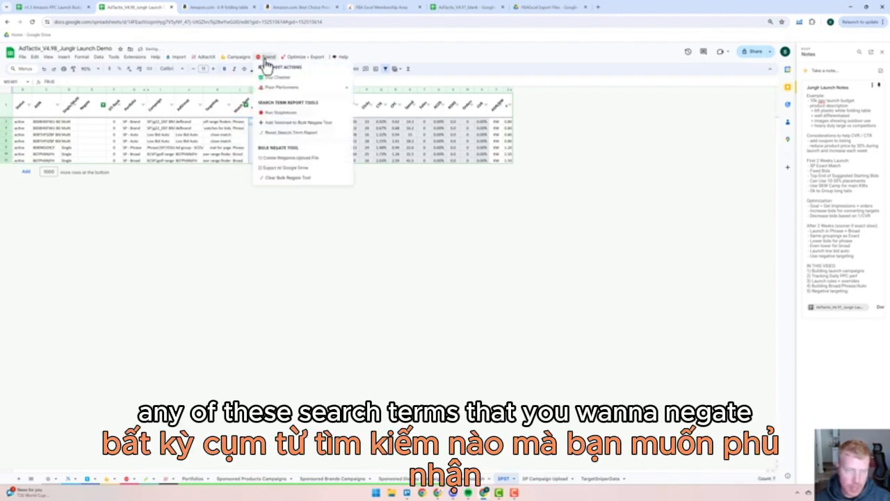
left_click(281, 126)
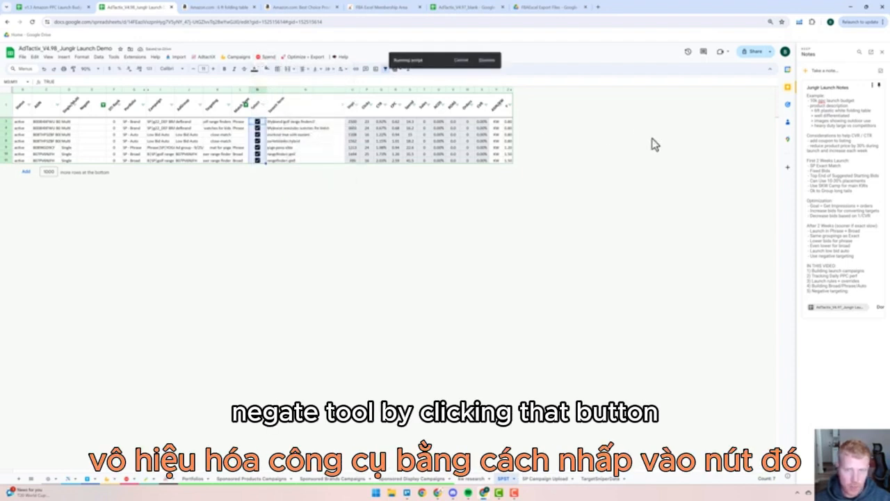
Set the Negate Type to negativeExact for every search term in the Bulk Negate Tool
left_click(318, 126)
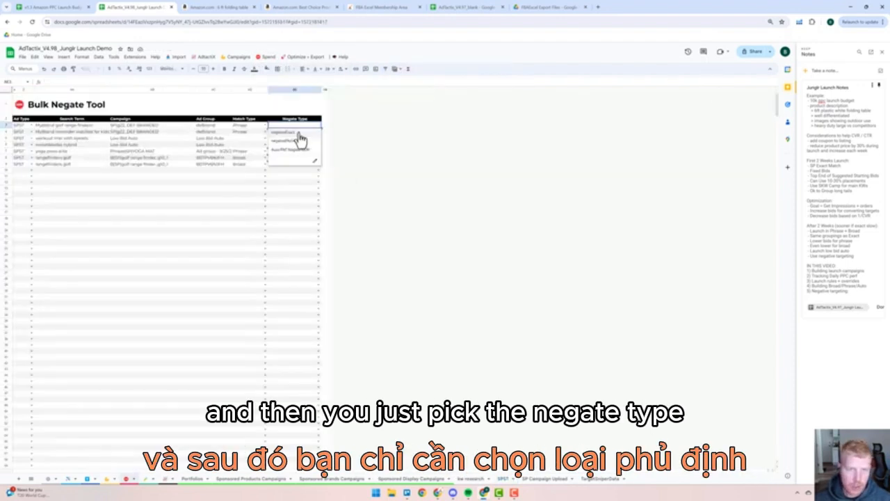
left_click(299, 137)
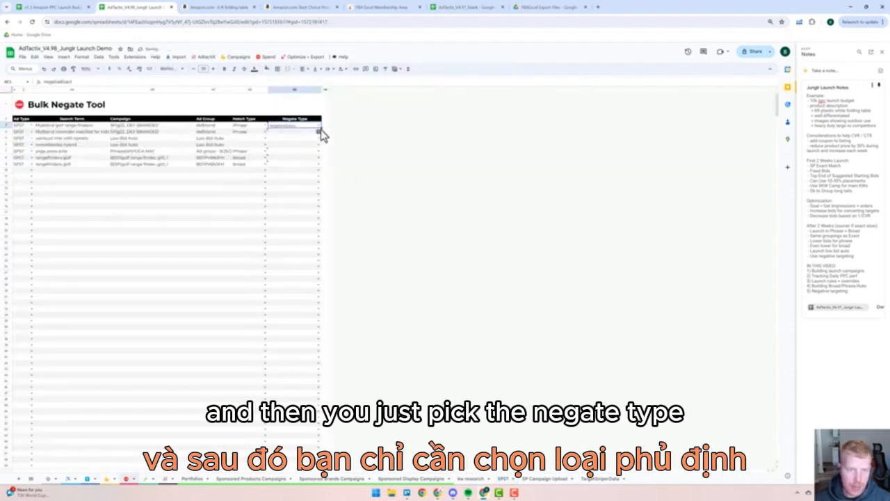
left_click_drag(319, 128, 318, 164)
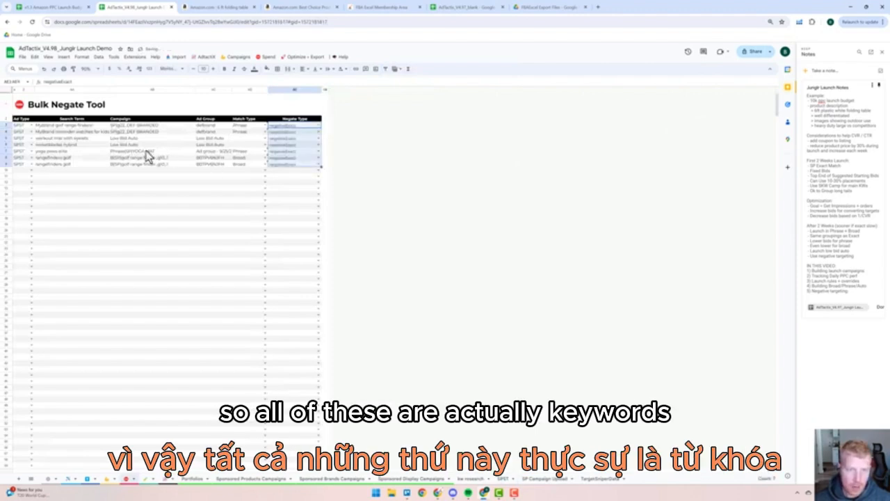
Examine the listed search terms and the negate type options for "workout mat with eyelets" without changing the selection
left_click(77, 129)
left_click_drag(77, 131, 80, 165)
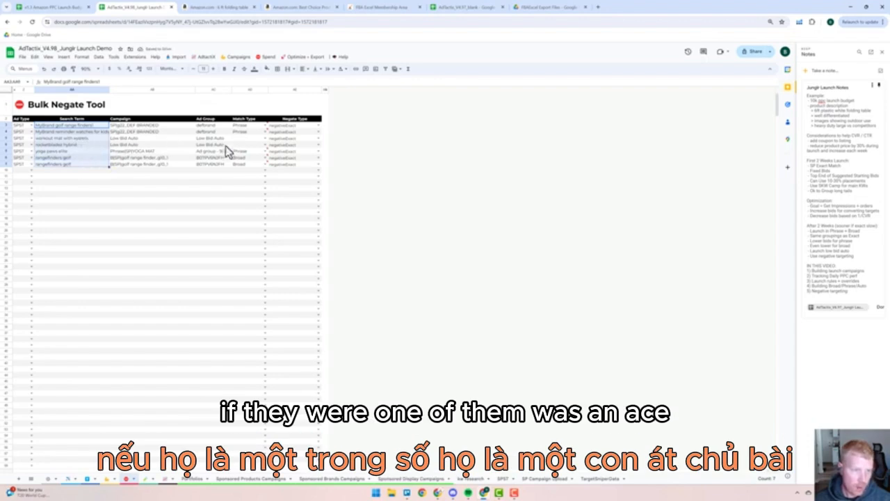
left_click(306, 140)
left_click(318, 139)
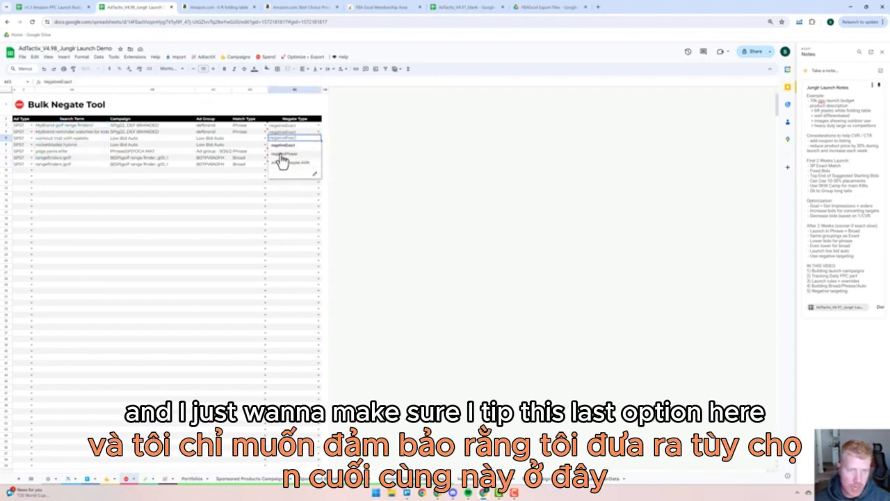
left_click(190, 255)
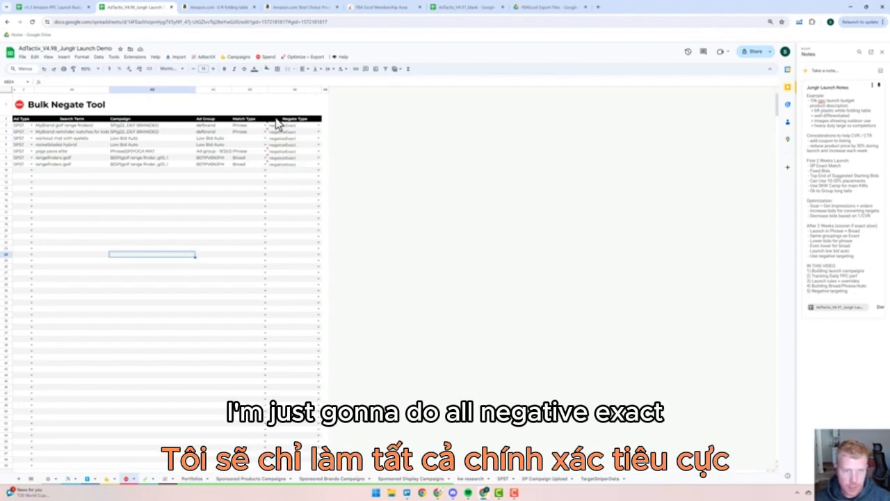
Create the negative upload file from the Bulk Negate Tool and inspect its campaign and ad group IDs
left_click(267, 57)
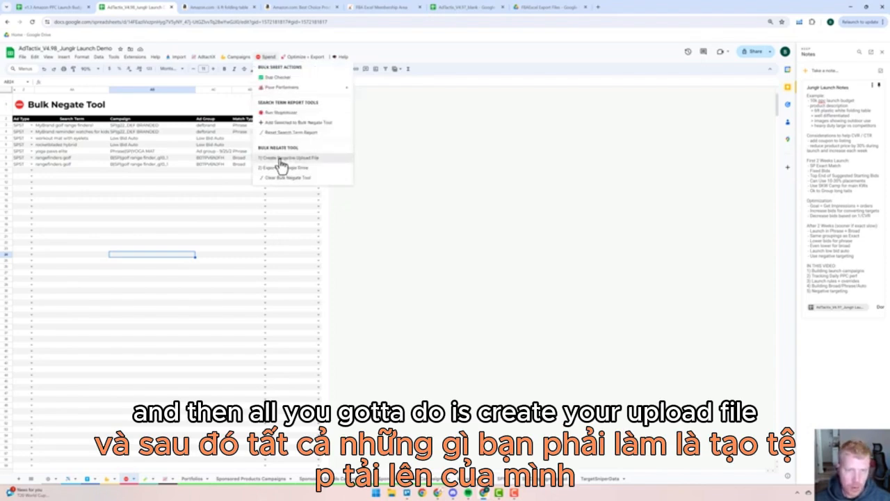
left_click(281, 164)
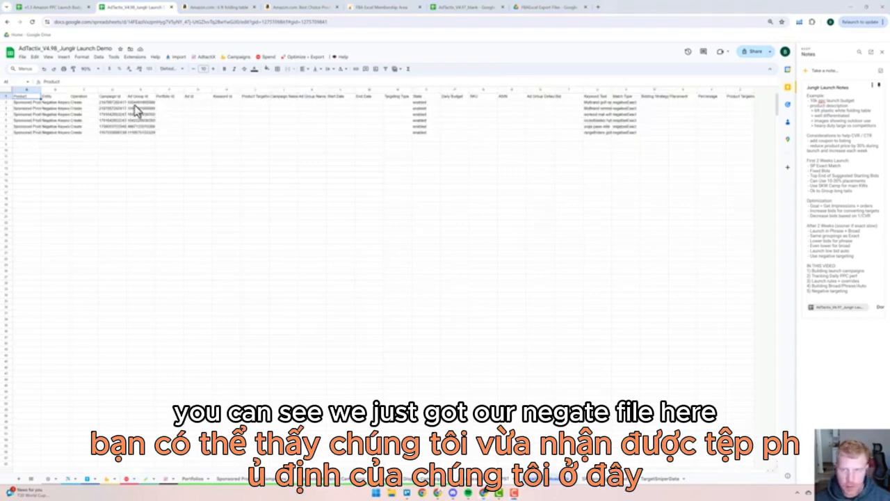
left_click_drag(135, 106, 113, 136)
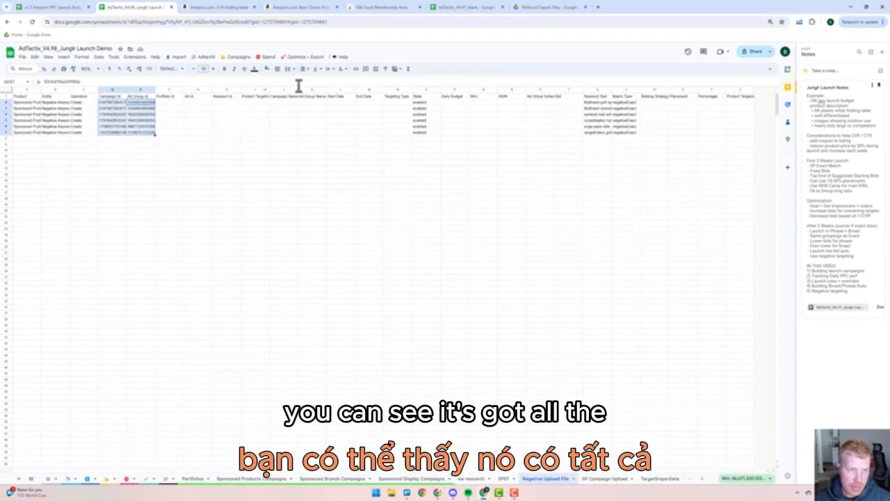
Export the negative upload file to Google Drive and view it in the FBAExcel Export Files folder
left_click(267, 58)
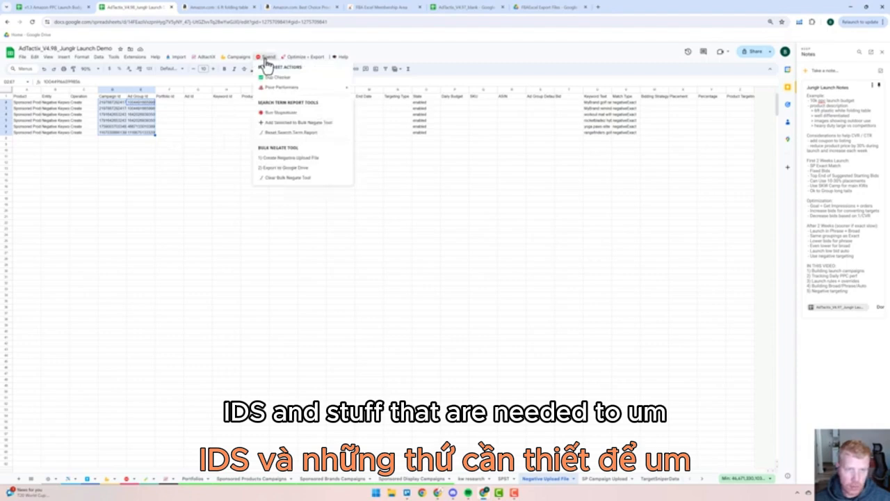
left_click(275, 170)
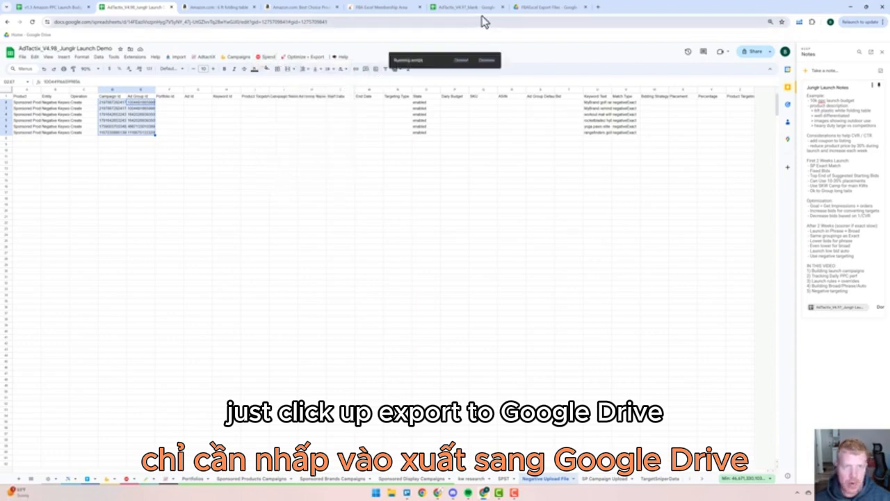
left_click(538, 7)
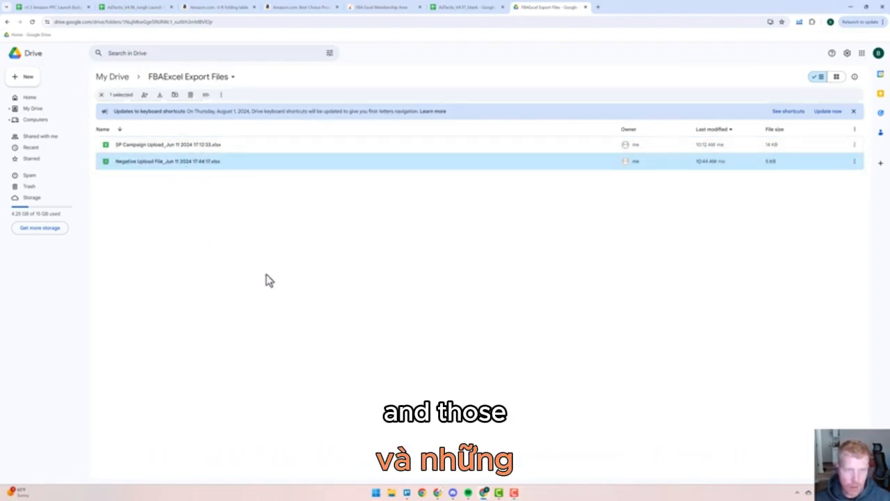
Return to the AdTactix launch spreadsheet and inspect the launch keywords' New Bid values in Sponsored Products Campaigns
left_click(148, 8)
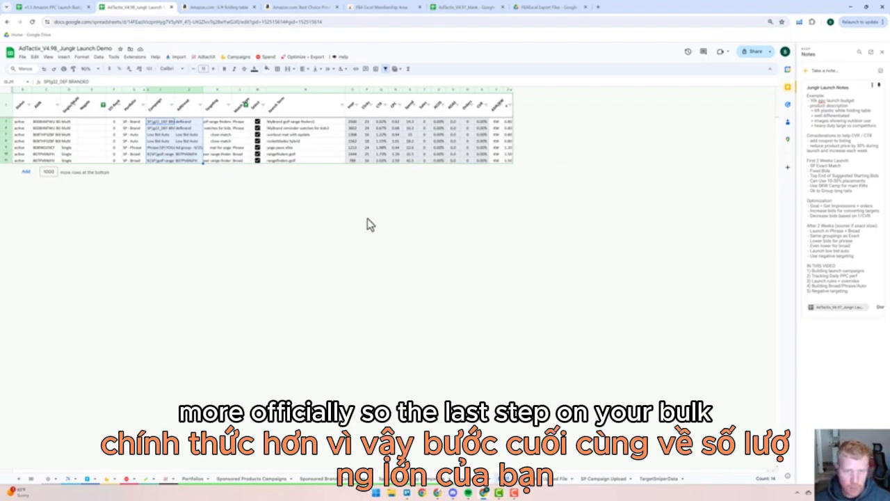
left_click(243, 479)
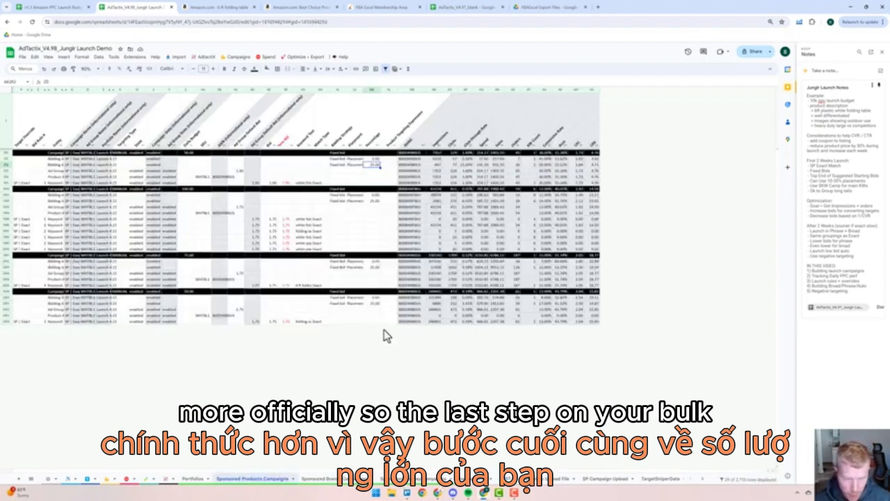
left_click(285, 183)
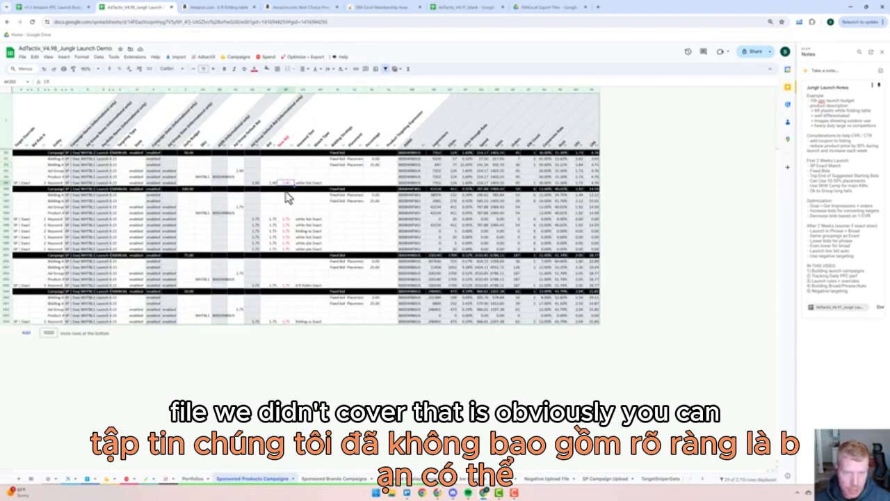
left_click(287, 219)
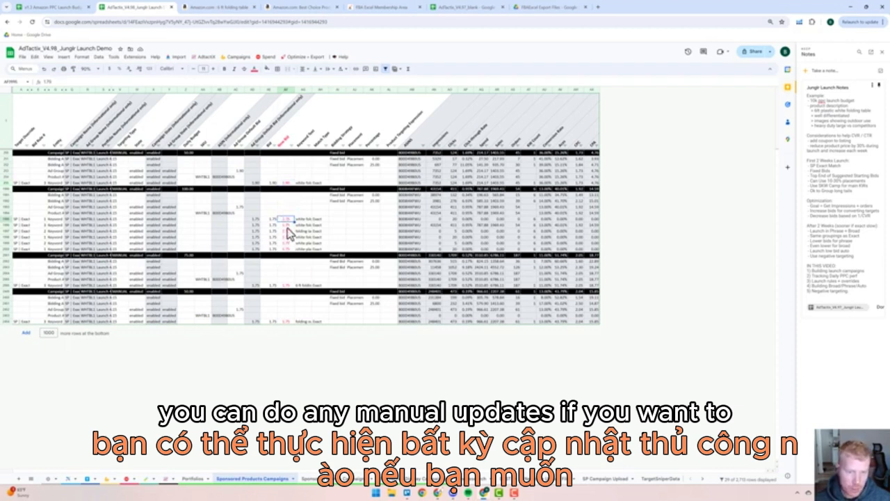
Filter Sponsored Products Campaigns with Review Bid Changes and check the New Bid column for outliers
left_click(306, 56)
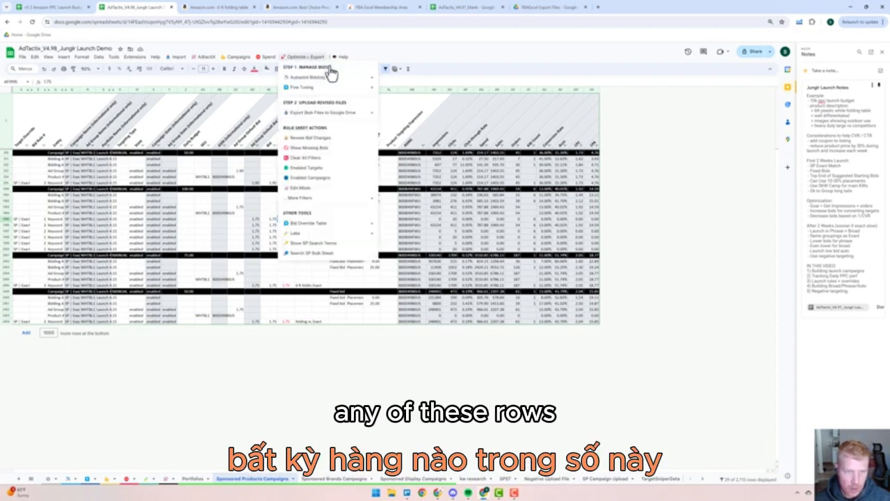
left_click(311, 139)
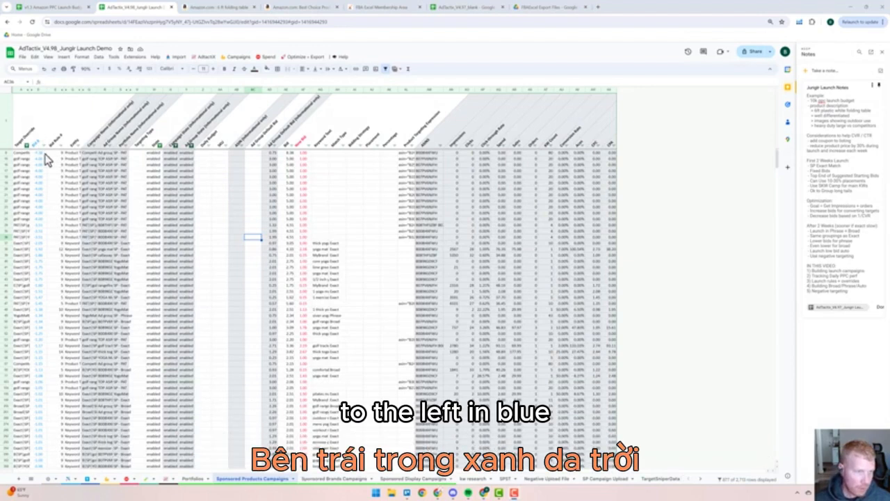
left_click(295, 171)
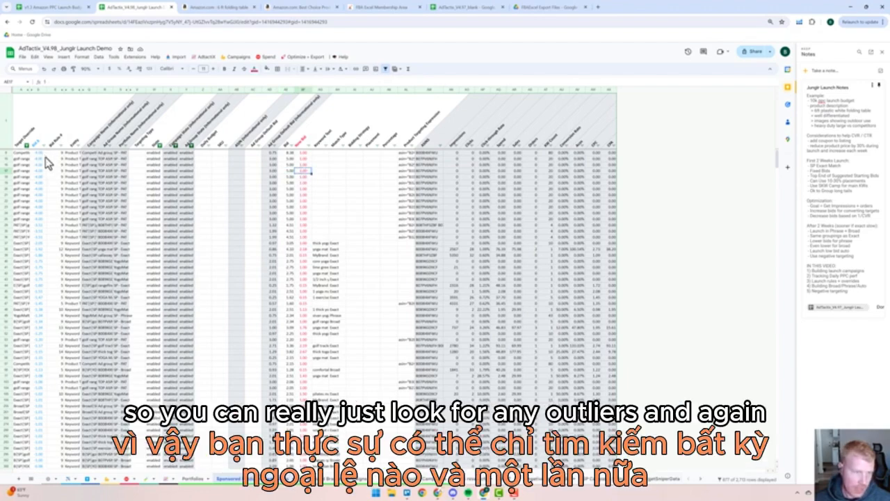
left_click(304, 181)
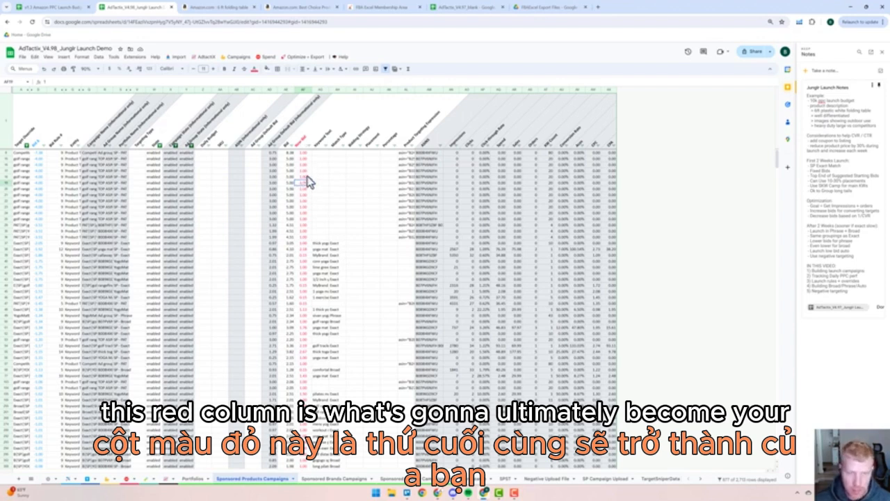
Export the new bids to Google Drive as an All AdTypes combo file and select it in the FBAExcel Export Files folder
left_click(297, 60)
mouse_move(318, 117)
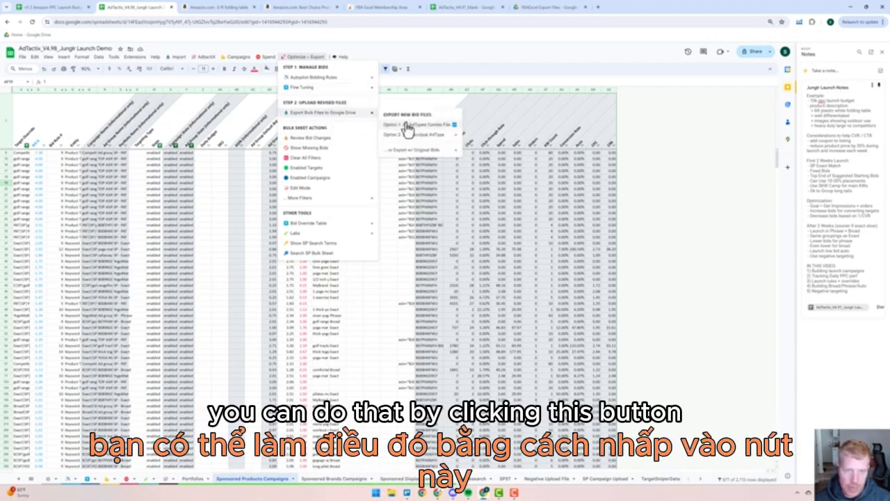
mouse_move(412, 150)
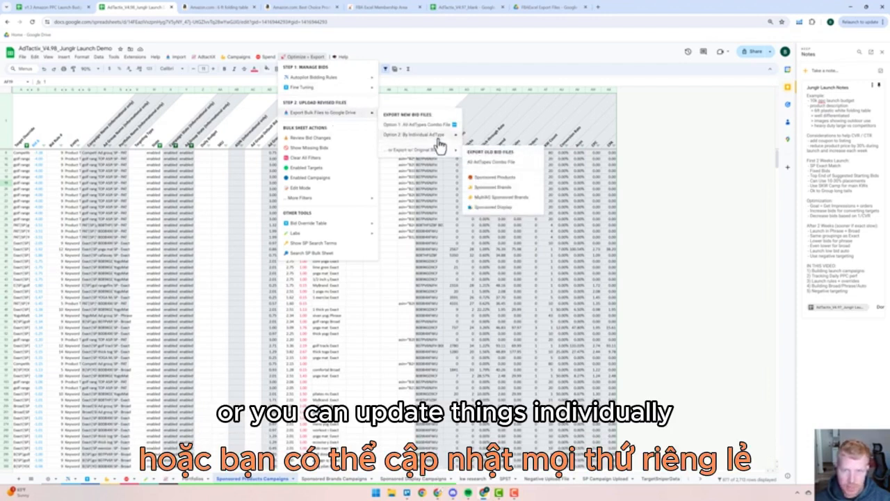
mouse_move(454, 142)
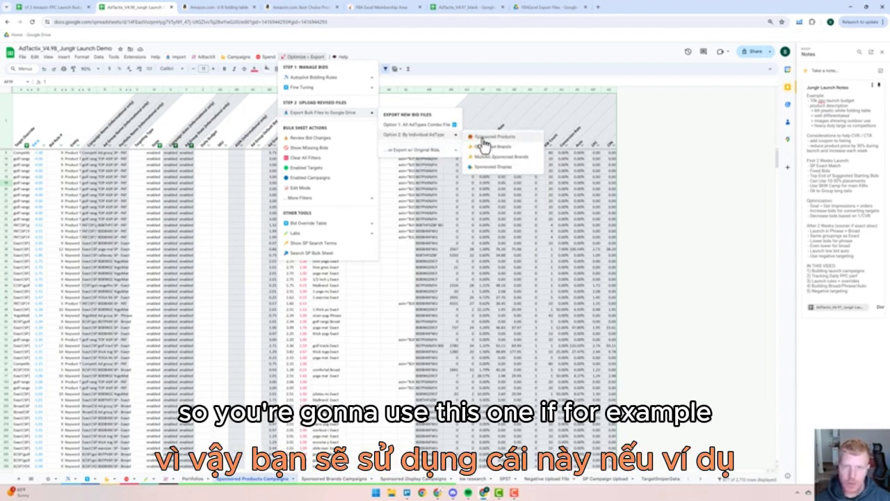
left_click(435, 125)
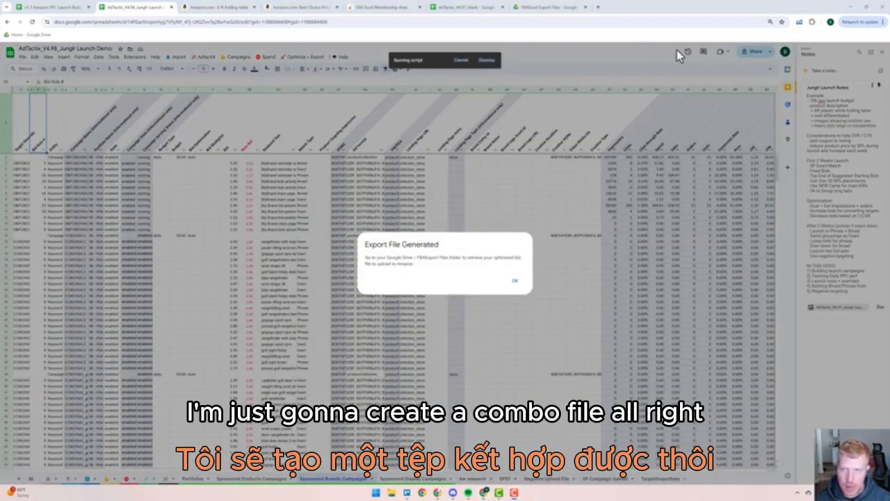
left_click(548, 7)
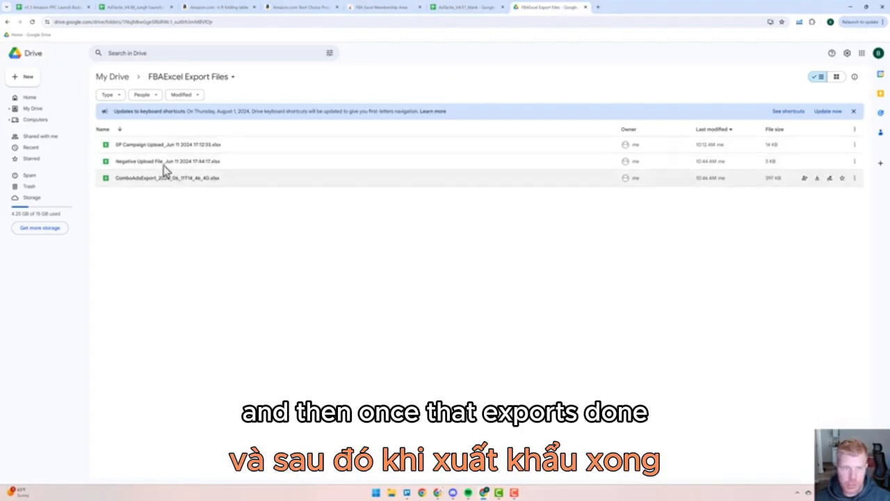
left_click(186, 179)
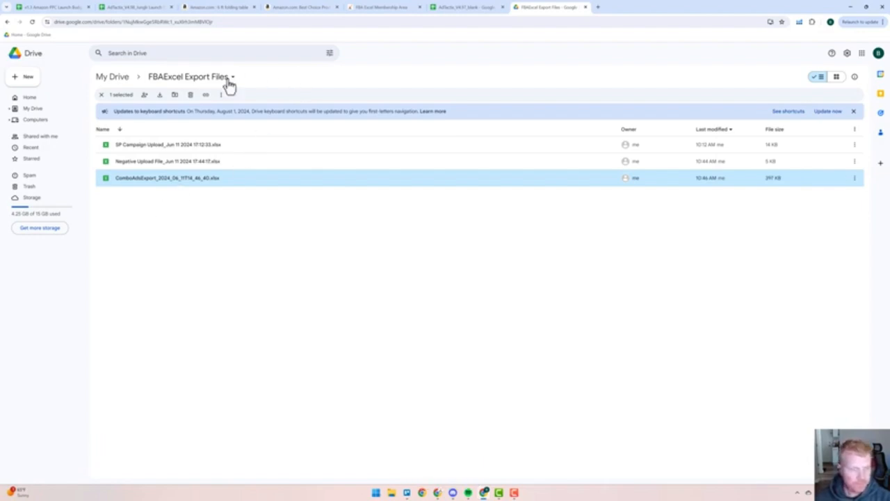
Return to the AdTactix spreadsheet and review the Autopilot bid rules and the Bid Override Table
left_click(144, 8)
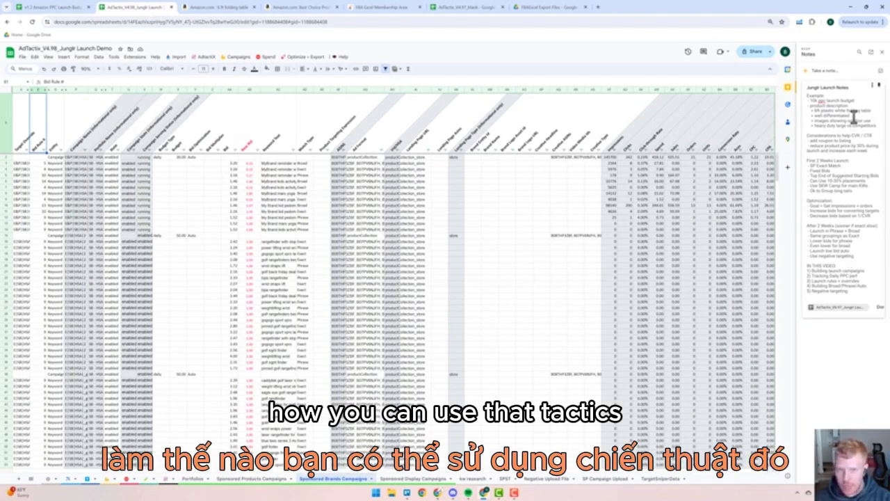
left_click(68, 480)
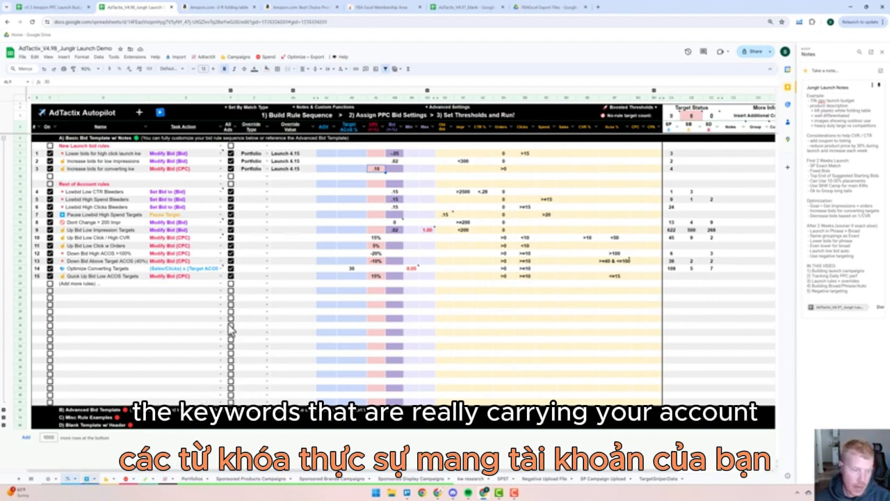
left_click(88, 480)
left_click(327, 306)
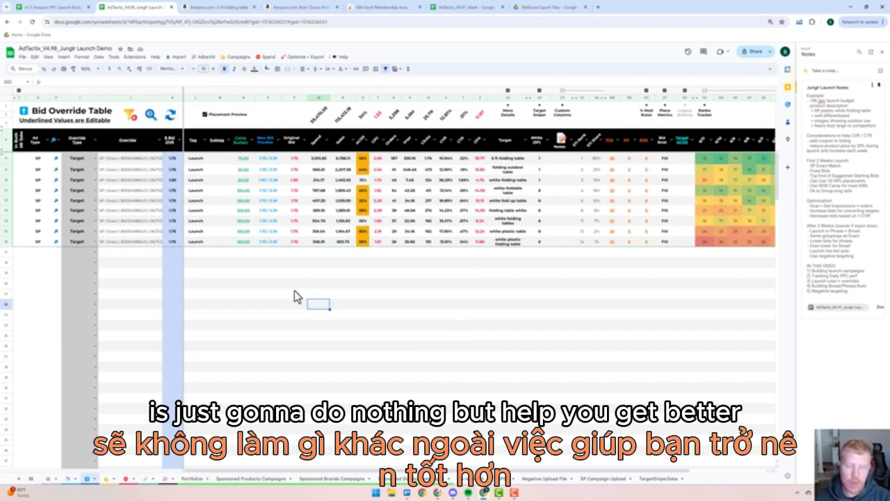
left_click(378, 284)
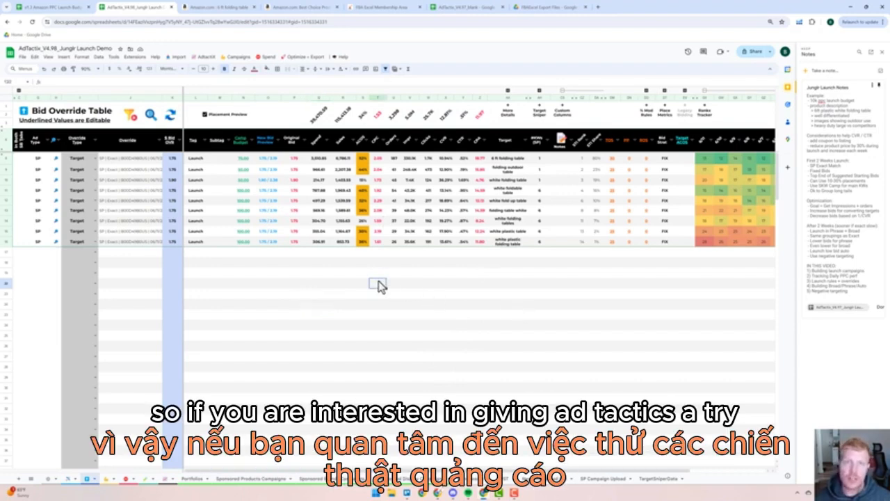